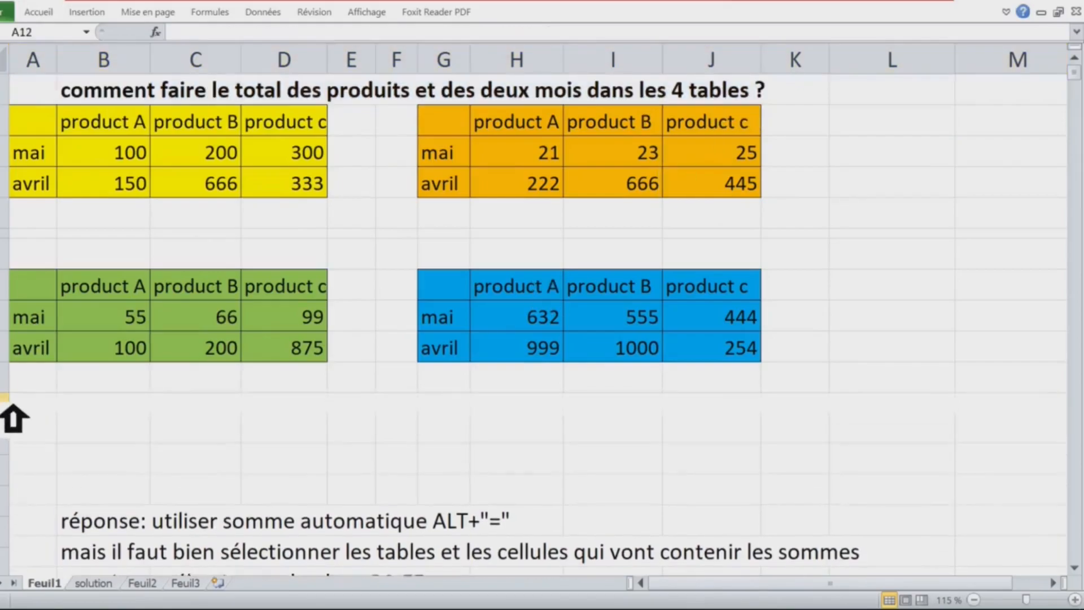
click(23, 409)
click(389, 233)
click(545, 186)
drag(169, 128, 356, 179)
drag(547, 134, 742, 191)
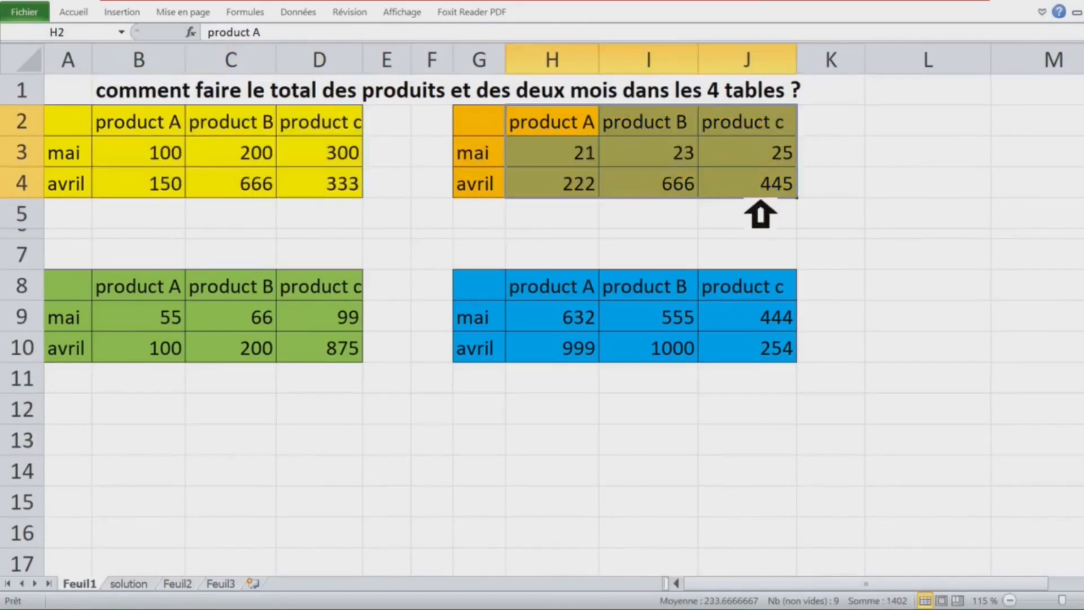
click(552, 216)
click(148, 221)
click(161, 388)
Step: Enter the label "1 solution" in cell C13 below the tables
click(276, 449)
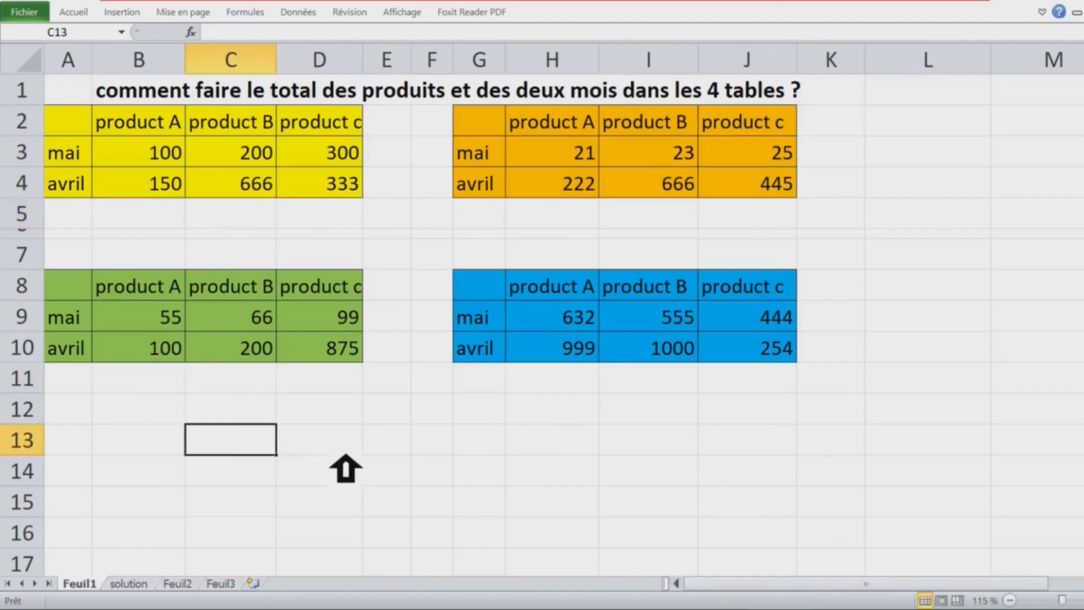
text(1 so)
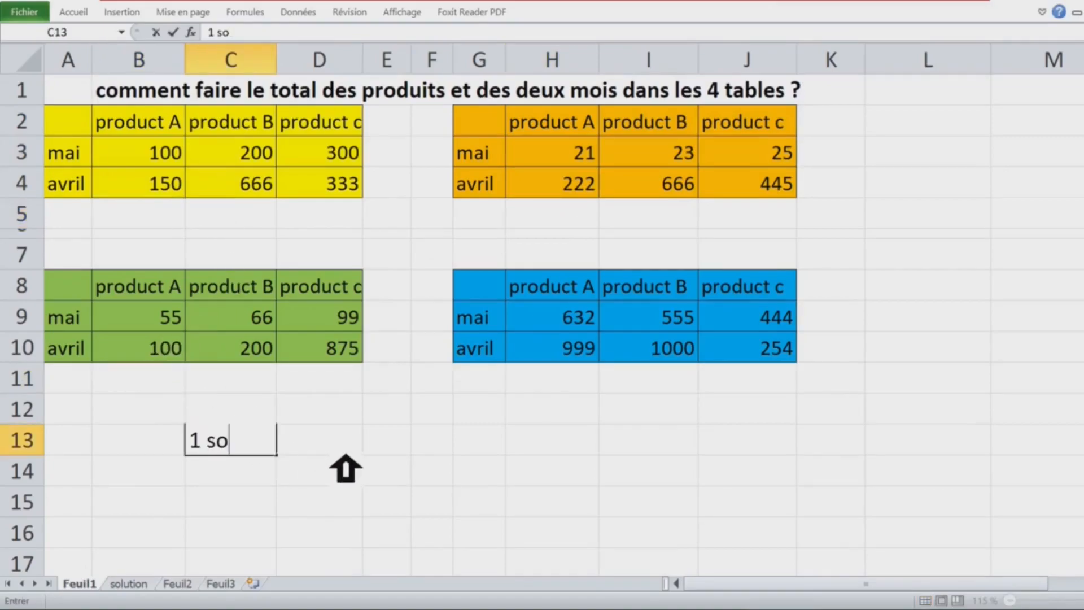
text(lution)
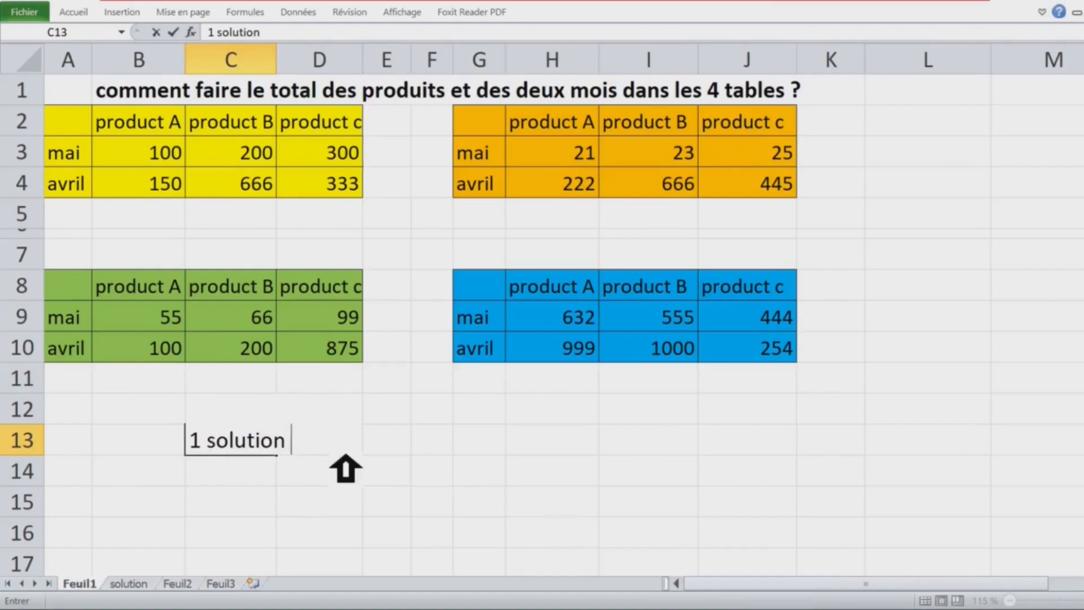
click(497, 419)
Step: Total the yellow table's product columns by entering =SOMME(B3:B4) in B5 and filling it across to D5
click(172, 221)
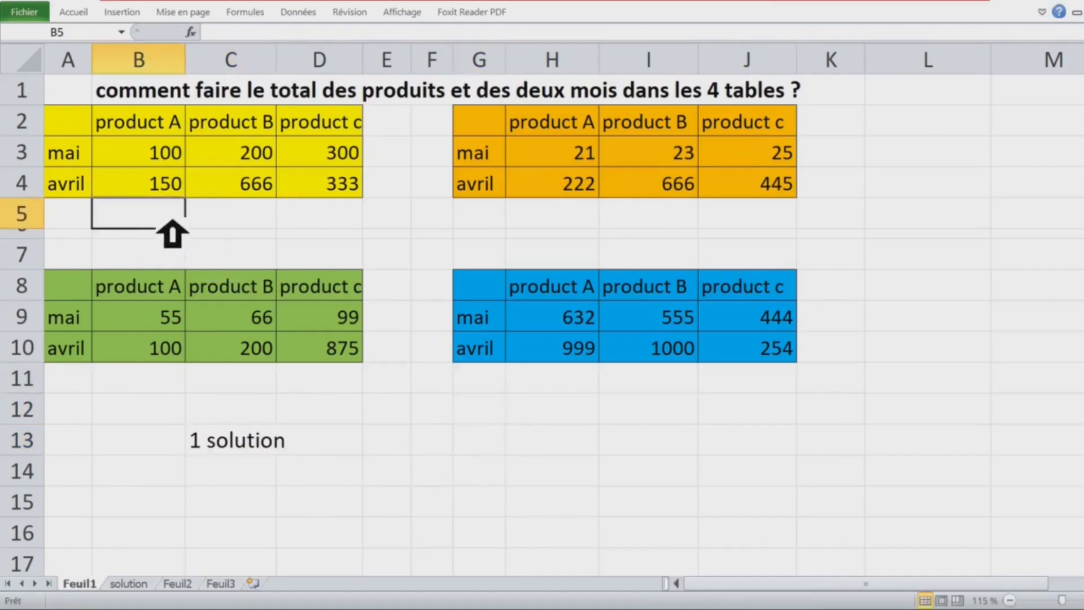
text(=somme)
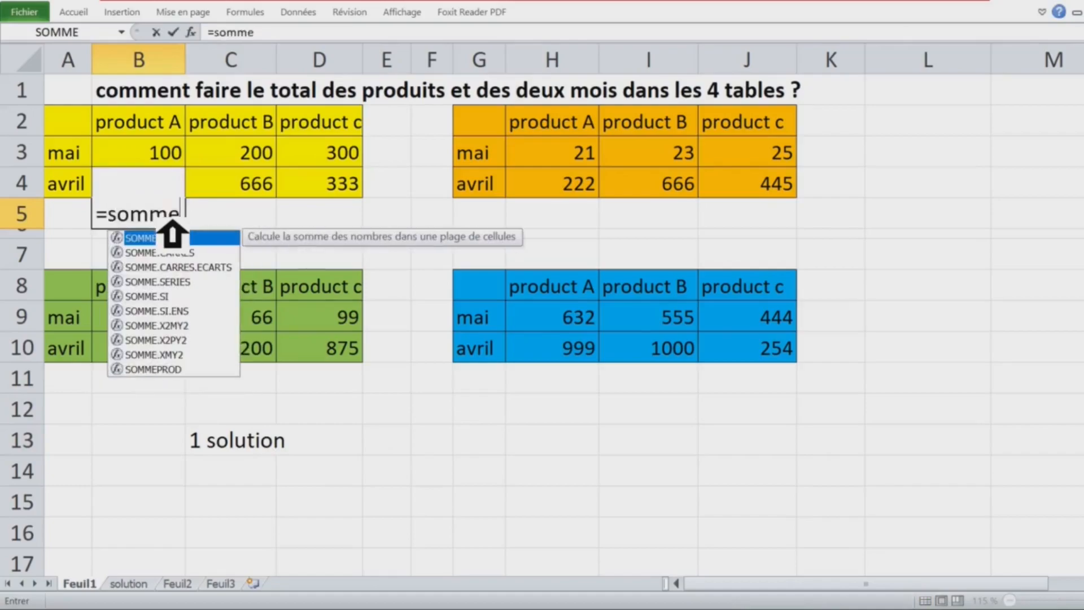
key(Tab)
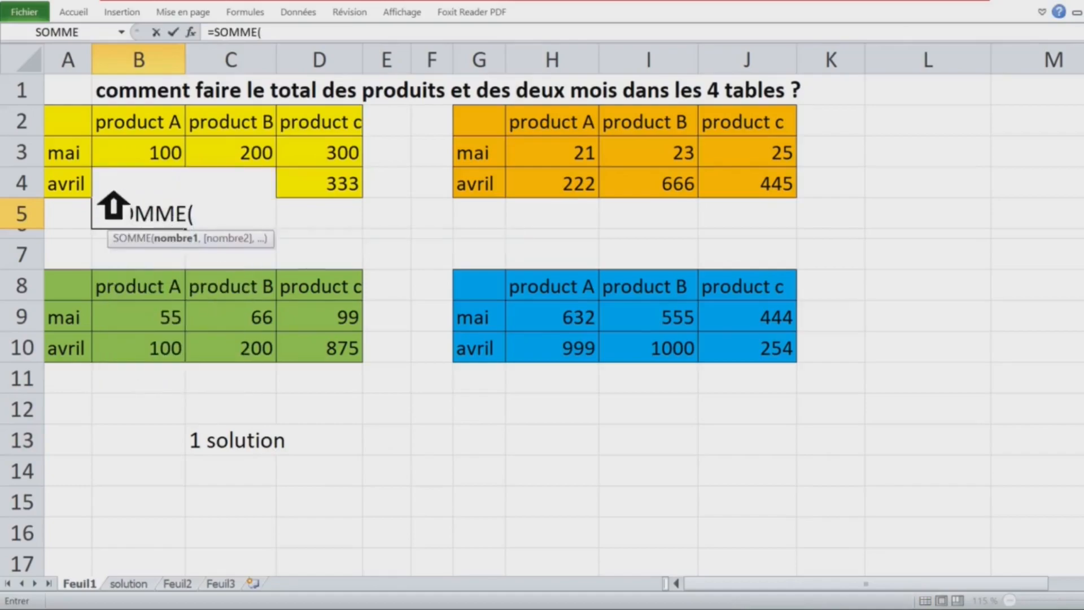
click(139, 161)
drag(141, 173, 139, 173)
key(Return)
click(167, 215)
drag(199, 229, 368, 226)
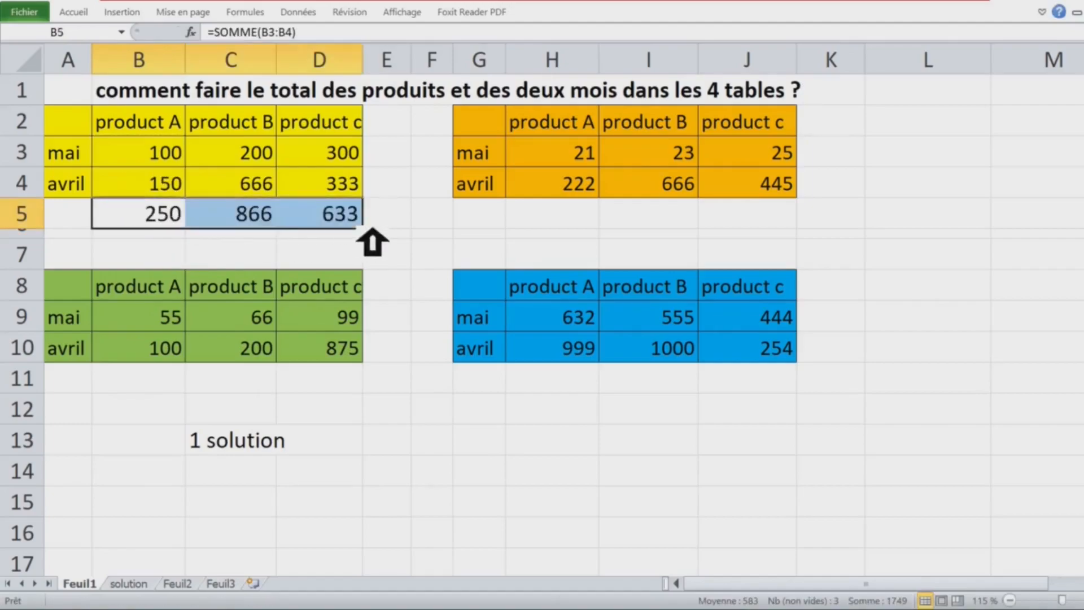
Step: Total the green table's product columns by entering =SOMME(B9:B10) in B11 and filling it across to D11
click(175, 390)
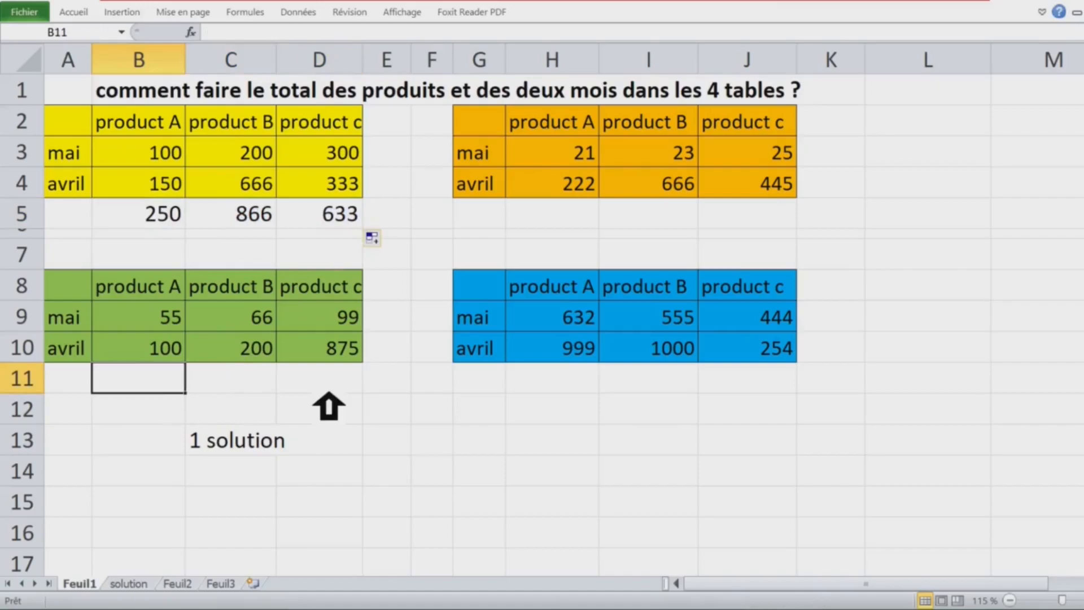
text(=somme)
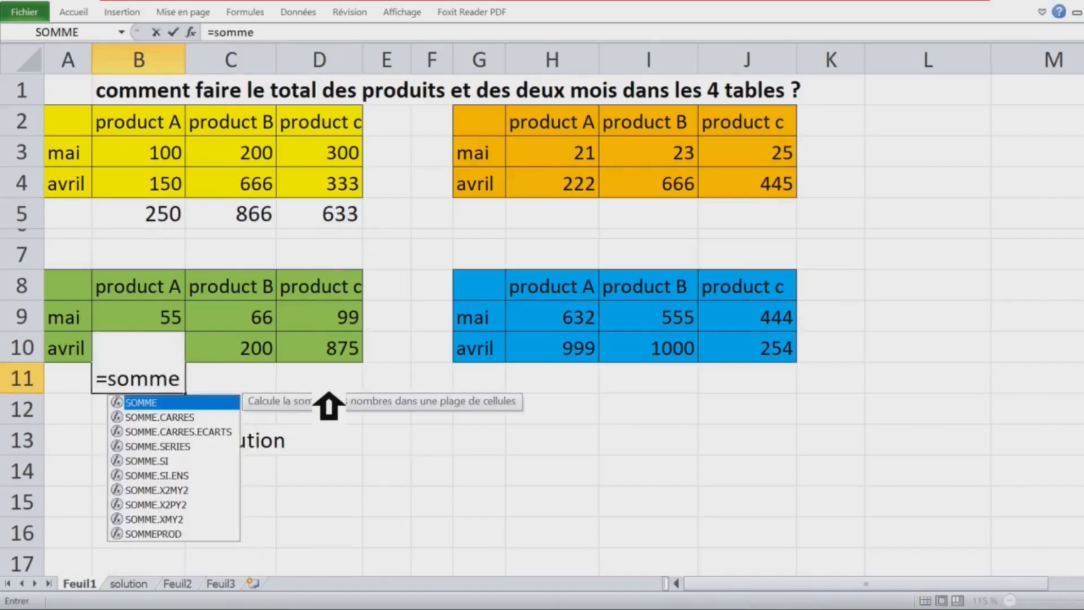
text(()
click(146, 324)
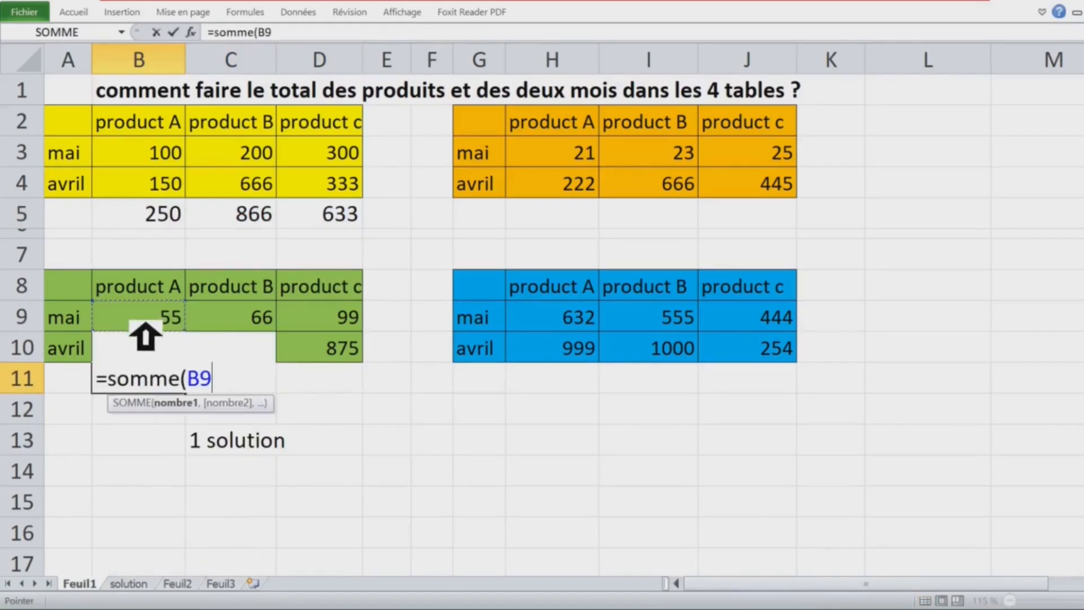
drag(145, 323, 145, 340)
key(Return)
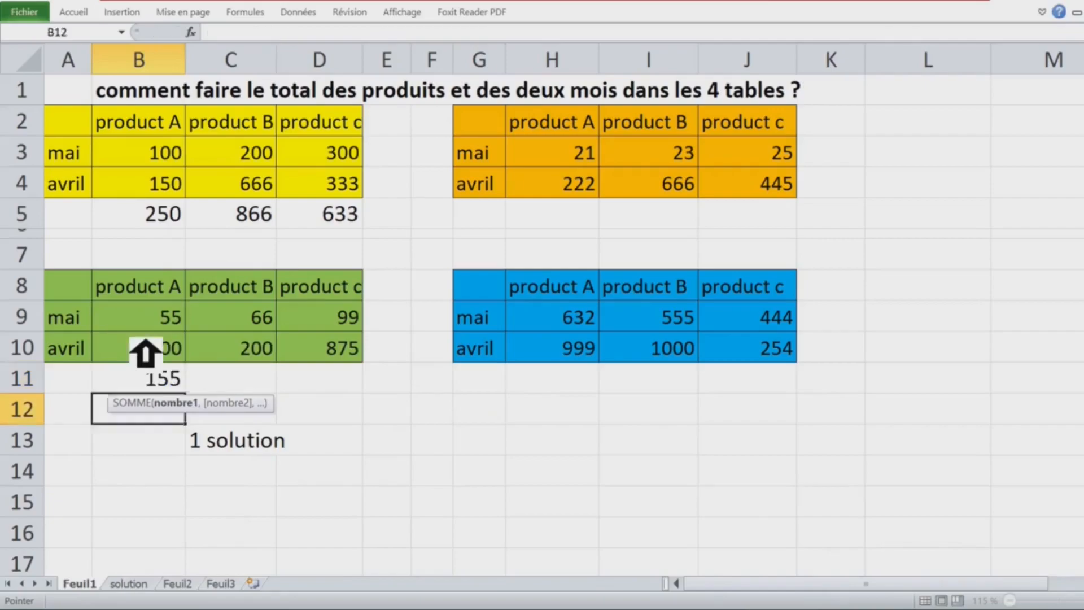
click(164, 384)
drag(186, 395, 362, 396)
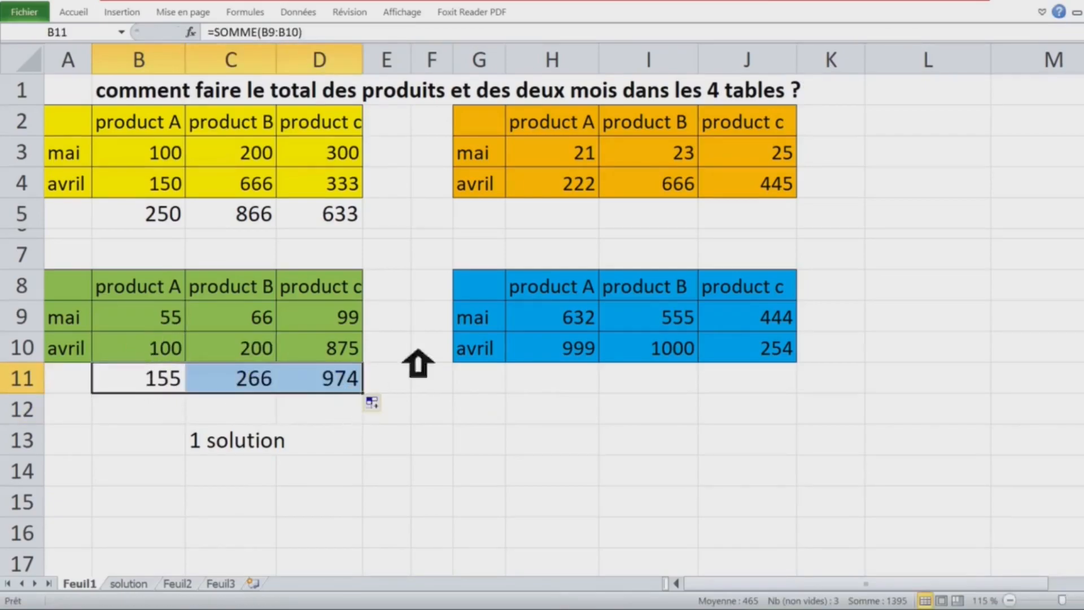
Step: Total the orange table's product columns by entering =SOMME(H3:H4) in H5 and filling it across to J5
click(583, 222)
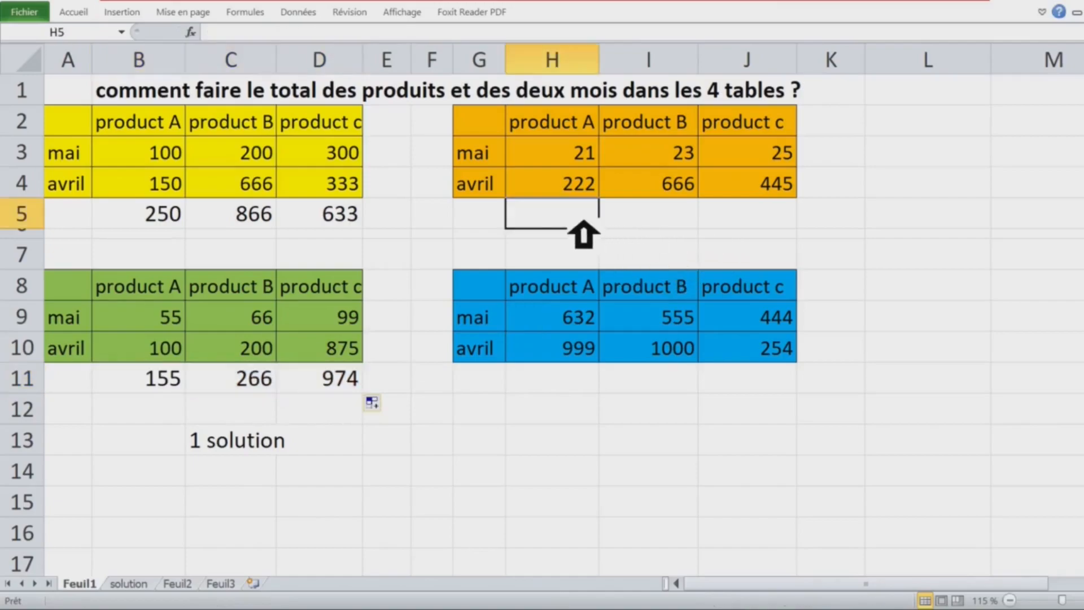
text(=somme()
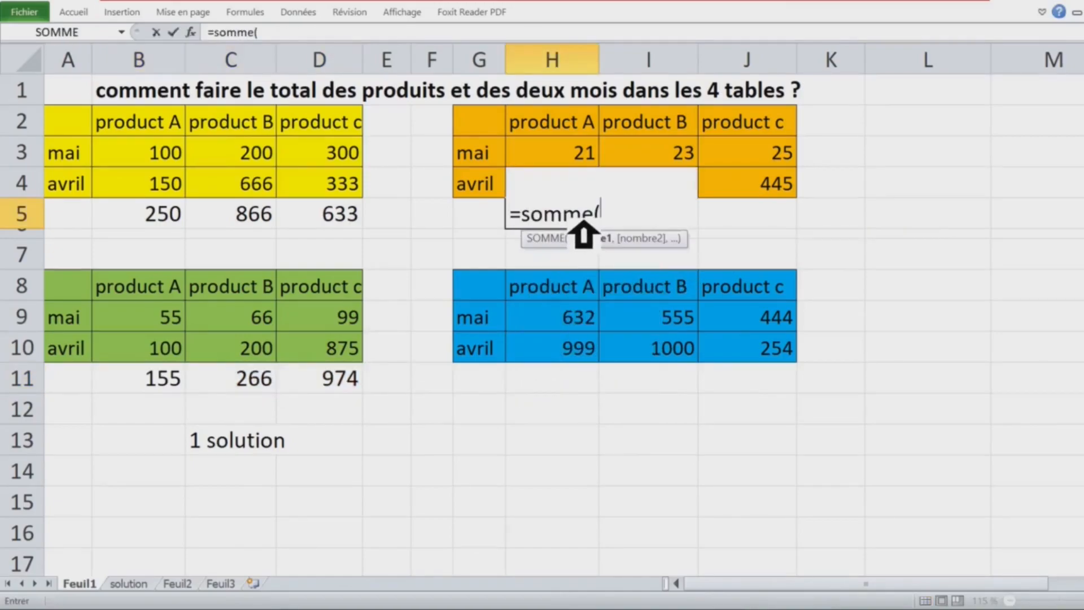
drag(548, 164, 544, 180)
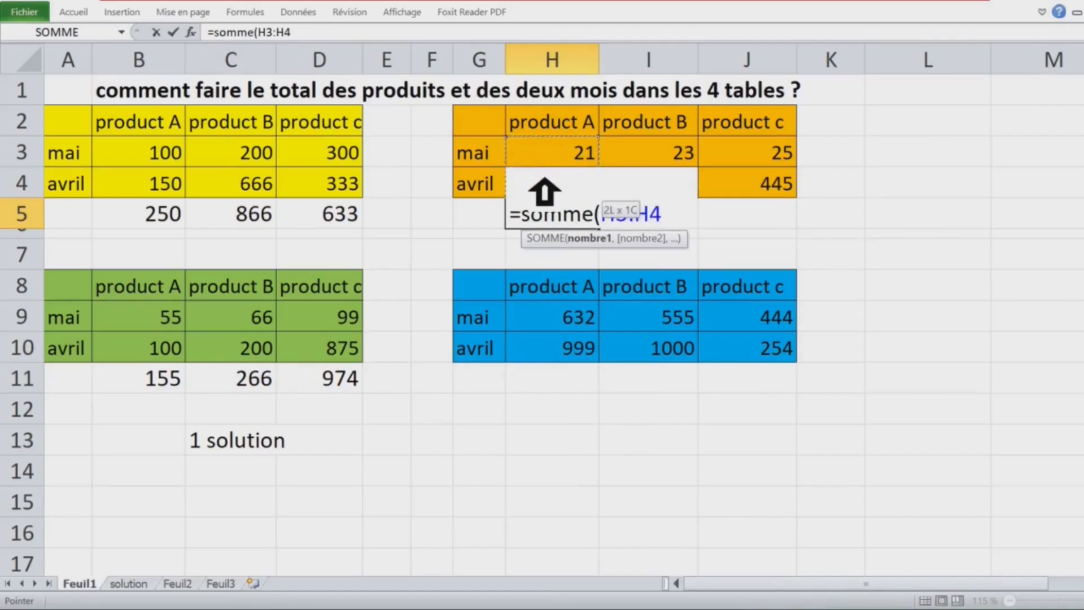
key(Return)
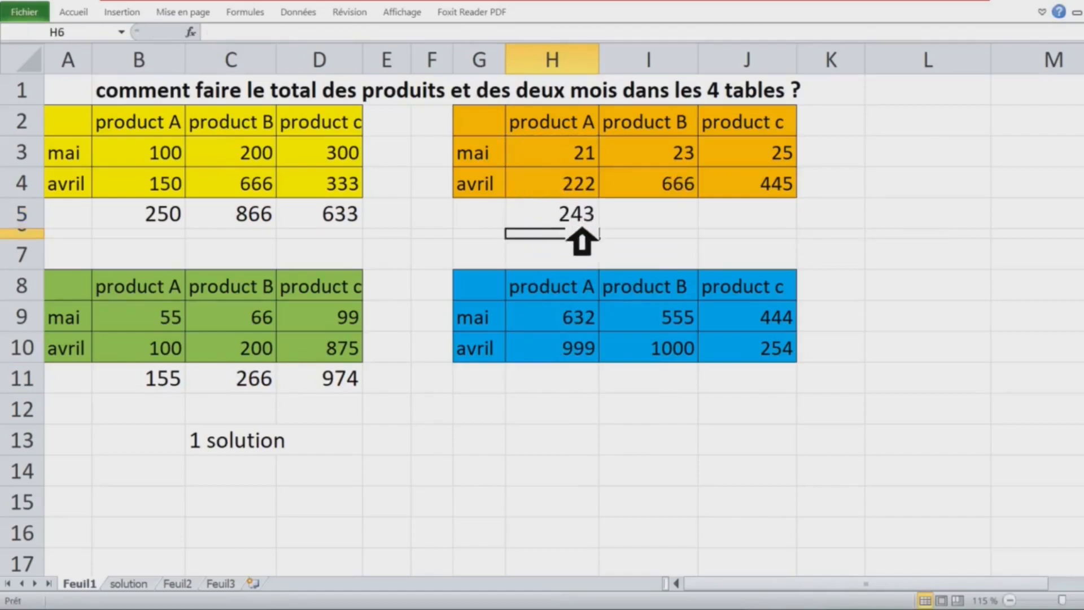
click(582, 225)
drag(599, 228, 796, 231)
Step: Total the blue table's product columns by entering =SOMME(H9:H10) in H11 and filling it across to J11
click(591, 376)
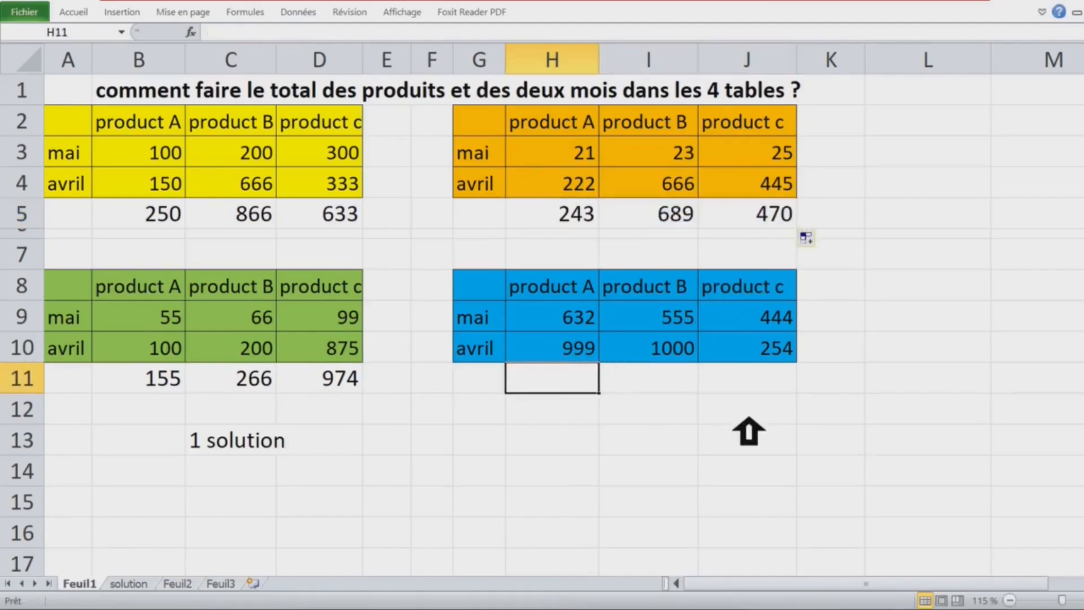
text(=somme()
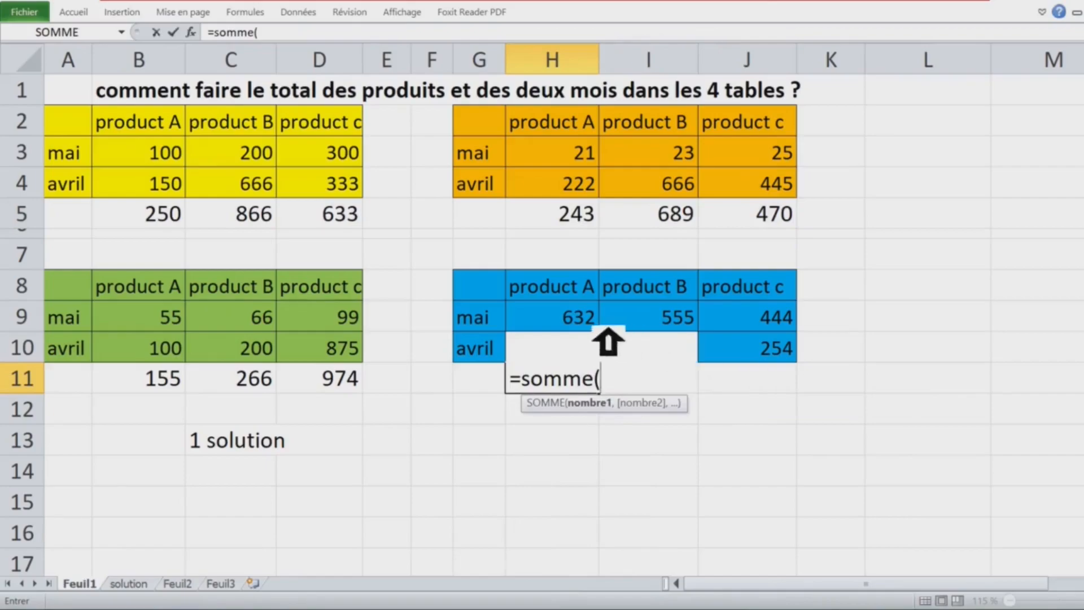
drag(579, 327, 577, 345)
key(Return)
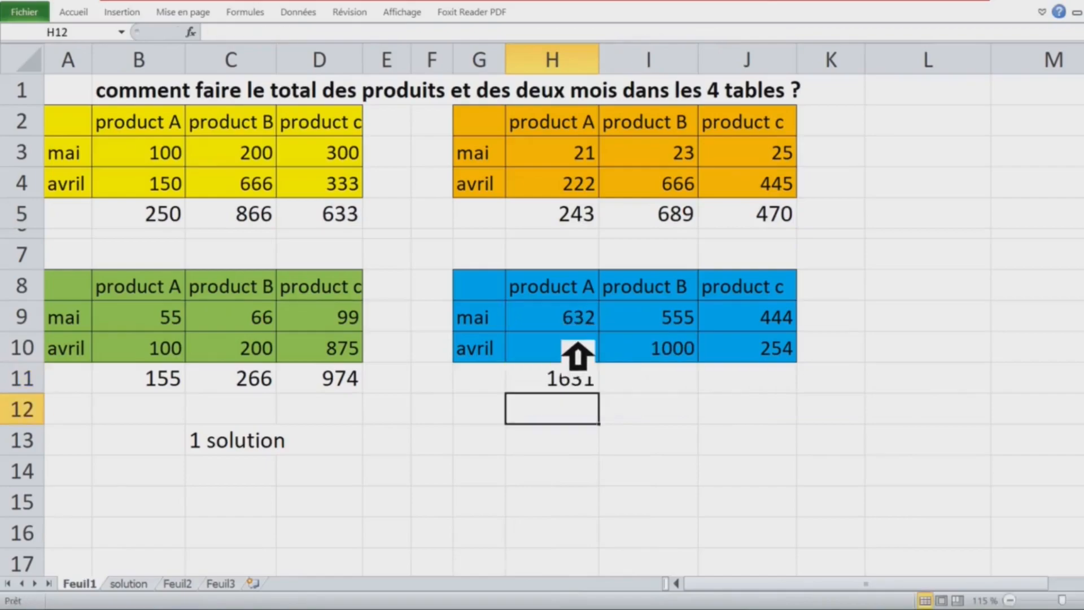
key(Up)
drag(619, 388, 786, 396)
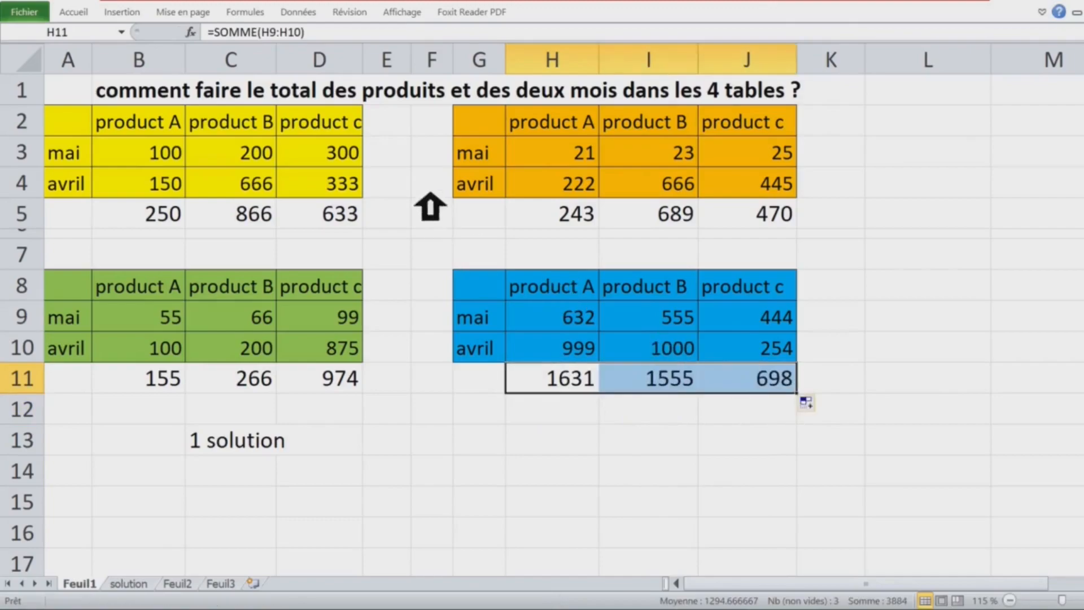
Step: Total the yellow table's rows with =SOMME(B3:D3) in E3 filled down to E5, and widen column E slightly
click(404, 164)
text(=)
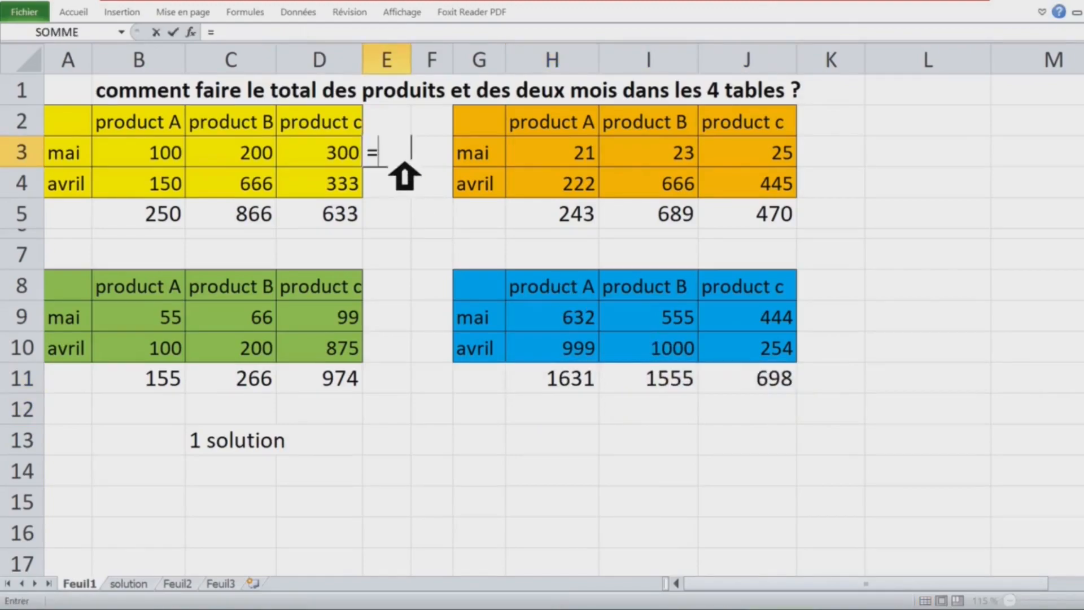
text(somme)
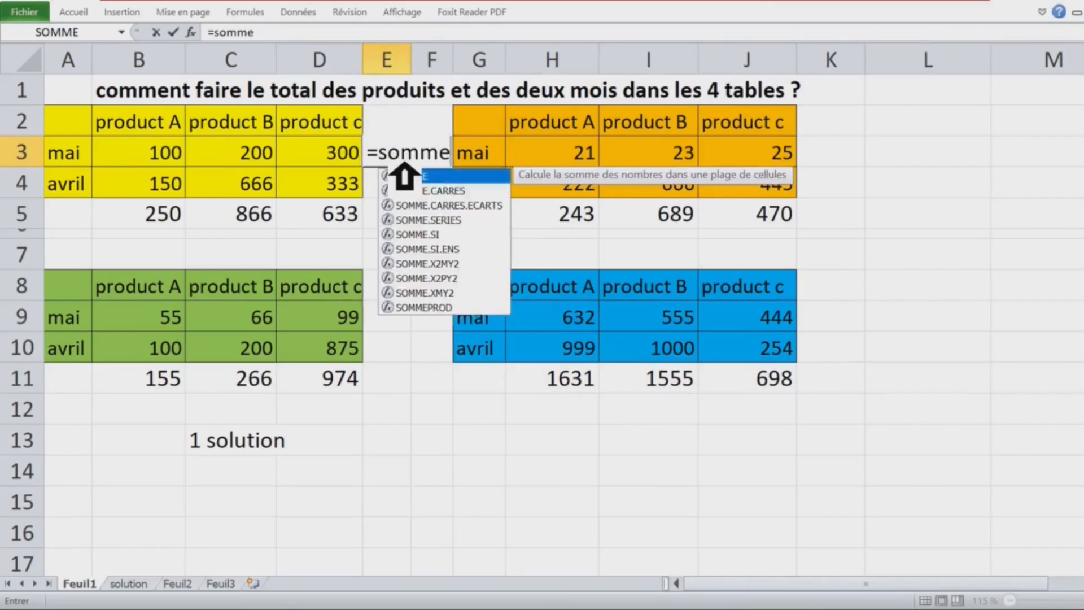
key(Tab)
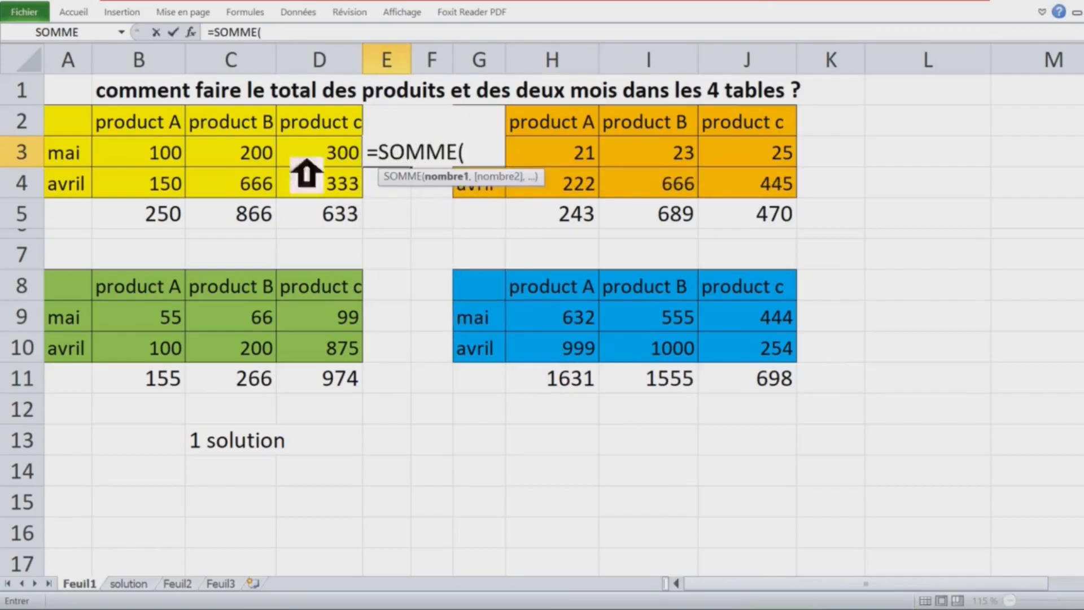
drag(172, 157, 333, 157)
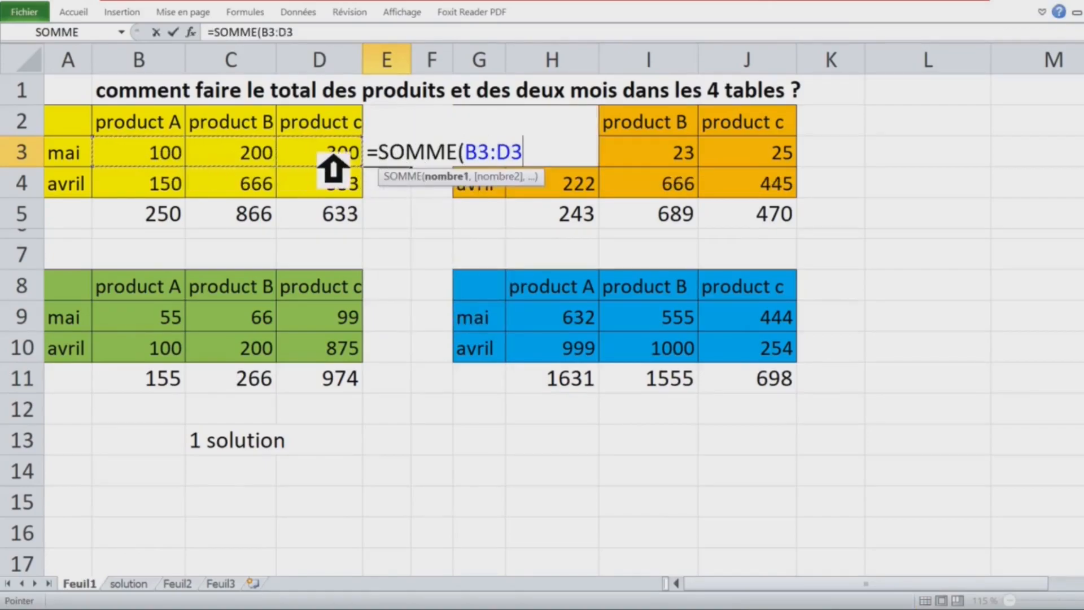
key(Return)
key(Up)
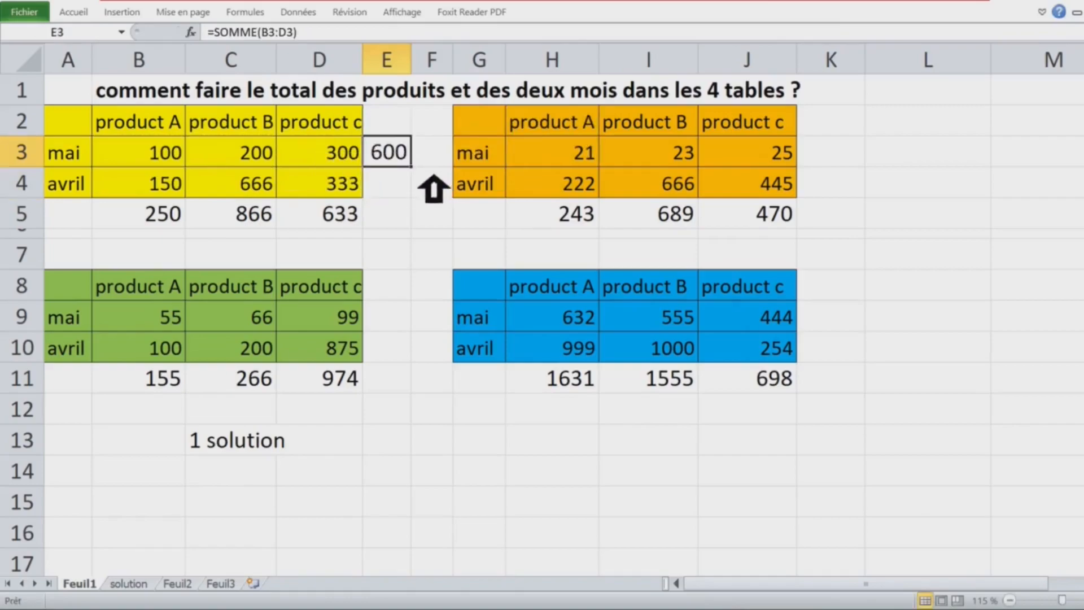
drag(427, 173, 425, 220)
drag(411, 59, 421, 59)
Step: Total the orange table's rows by entering =SOMME(H3:J3) in K3 and filling it down to K5
click(848, 154)
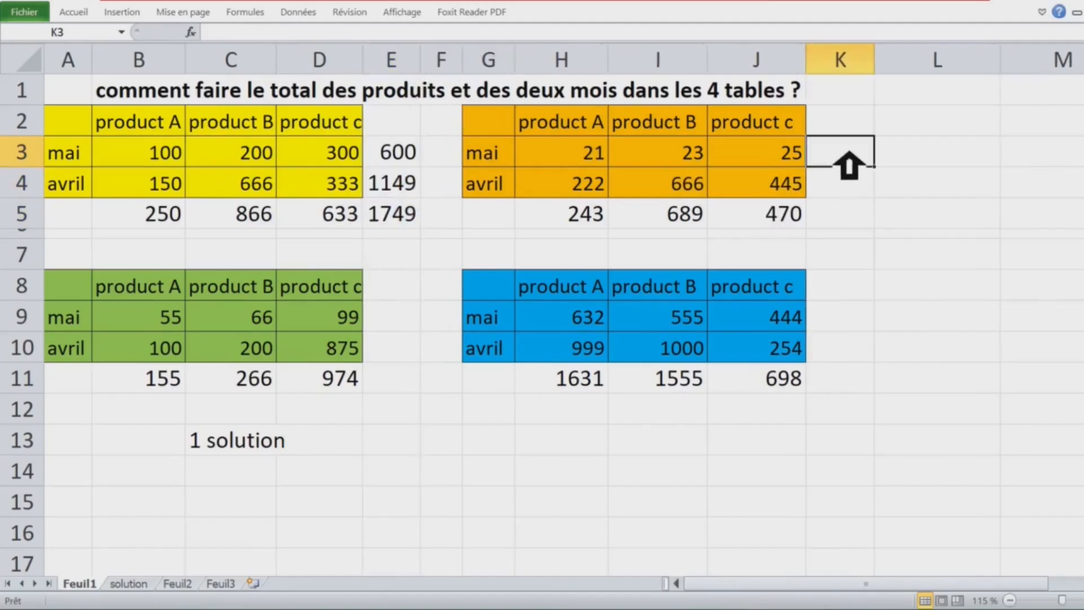
text(=so)
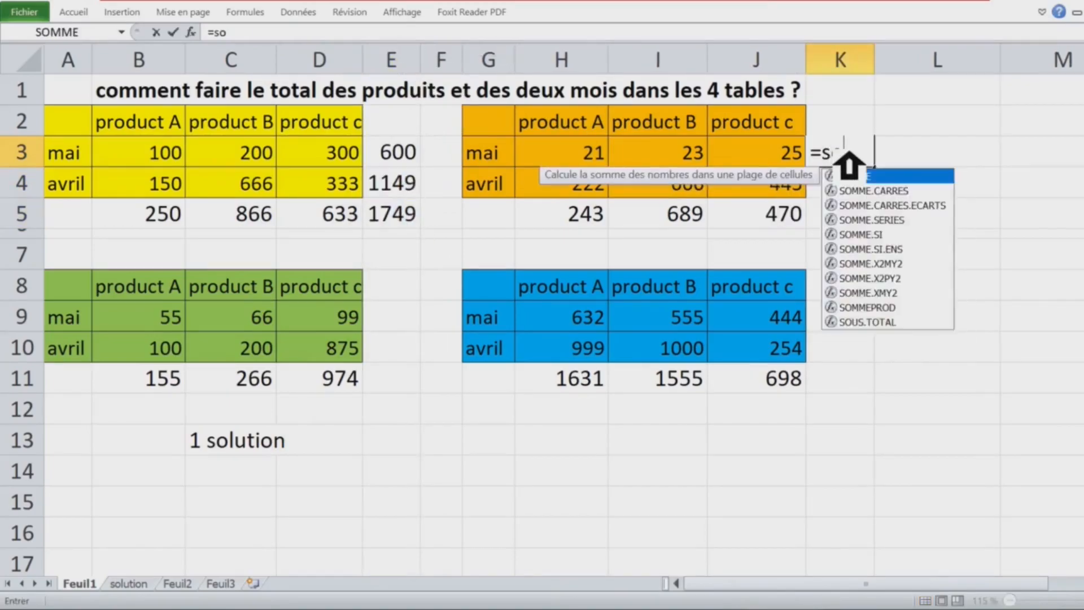
text(mme()
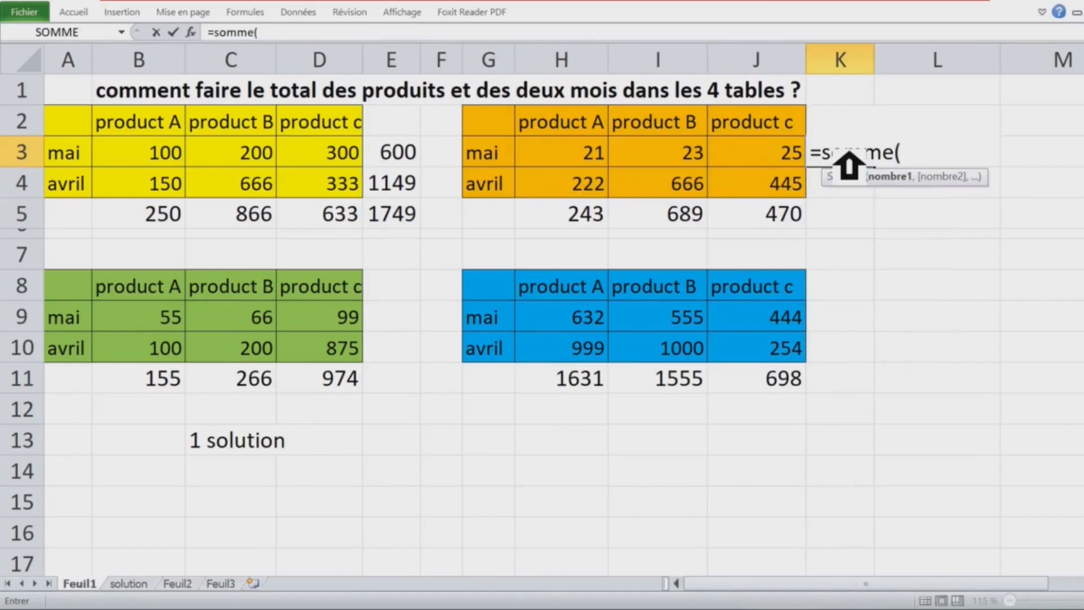
drag(587, 158, 789, 157)
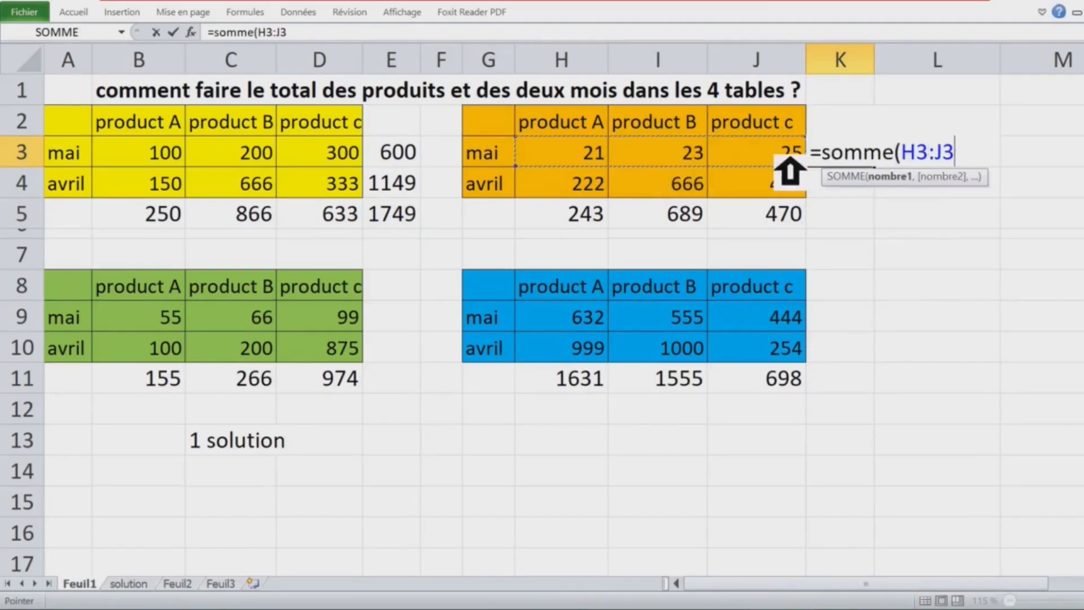
key(Return)
click(819, 162)
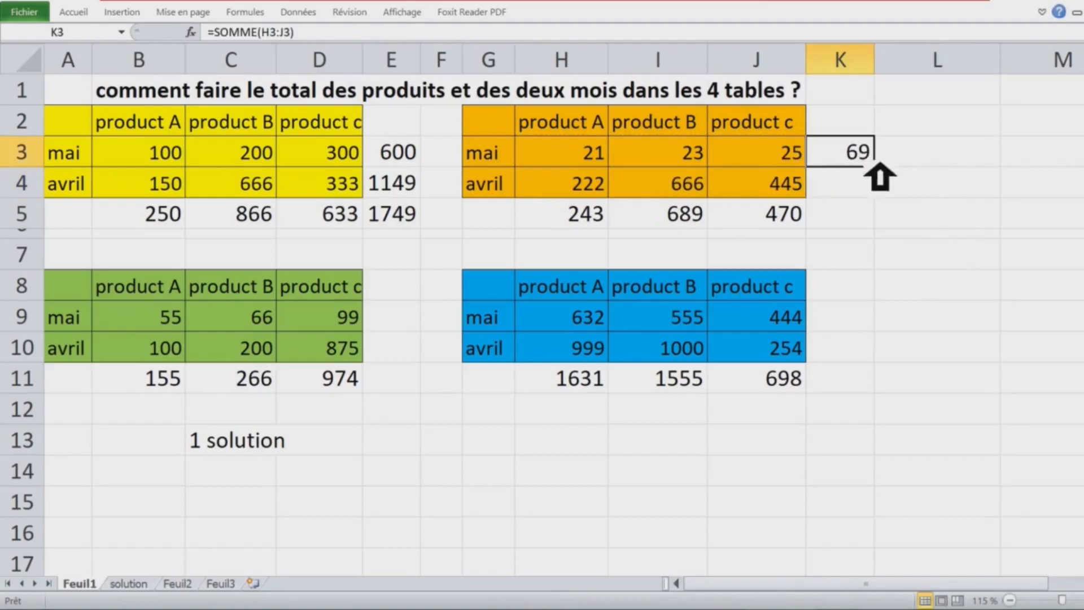
drag(891, 171, 891, 223)
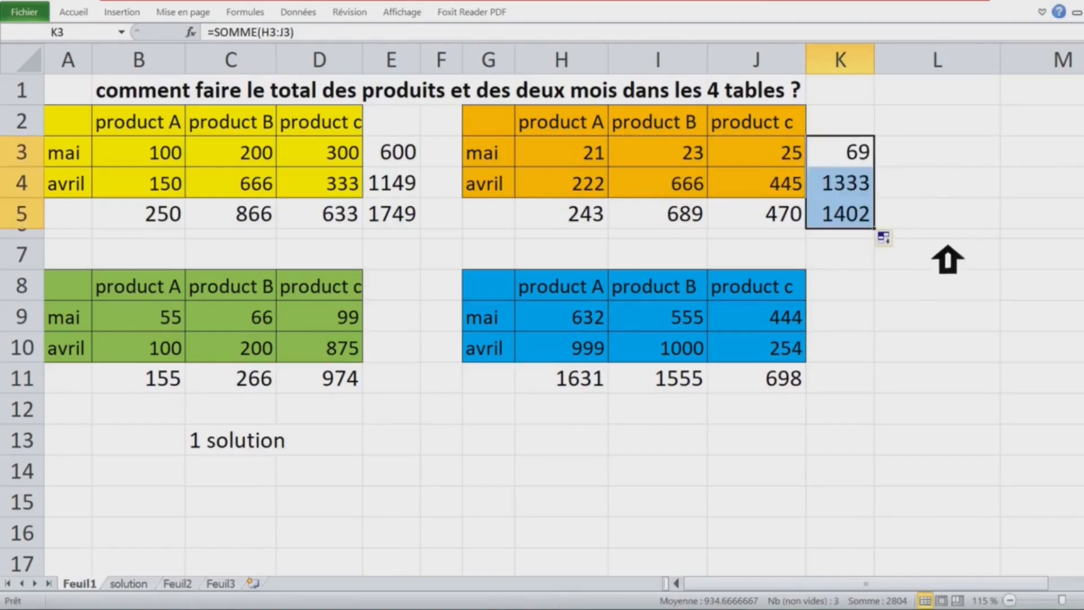
Step: Total the blue table's rows by entering =SOMME(H9:J9) in K9 and filling it down to K11
click(857, 320)
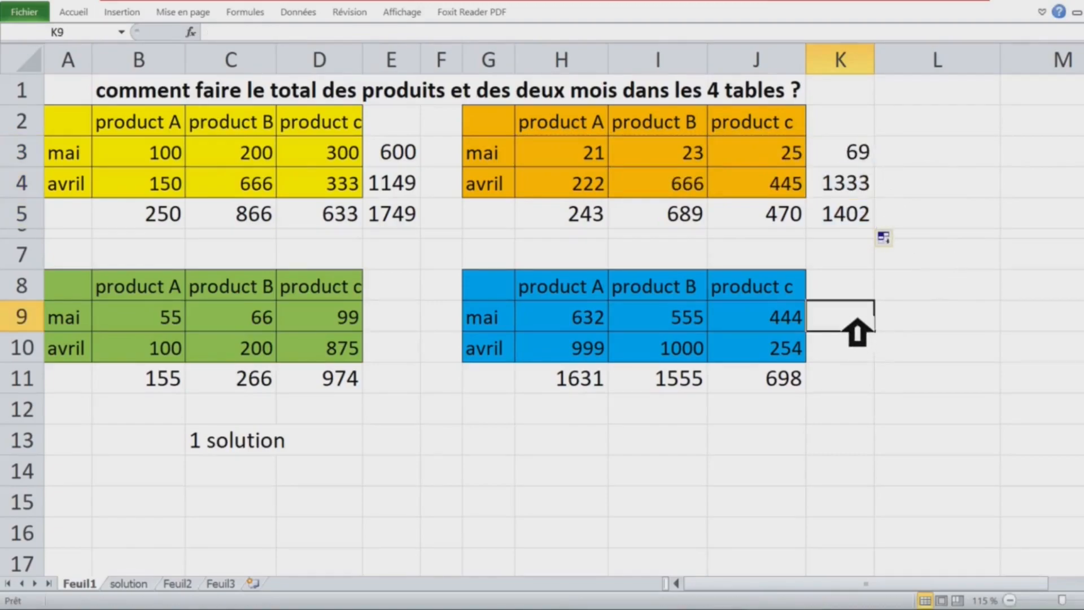
text(=somme()
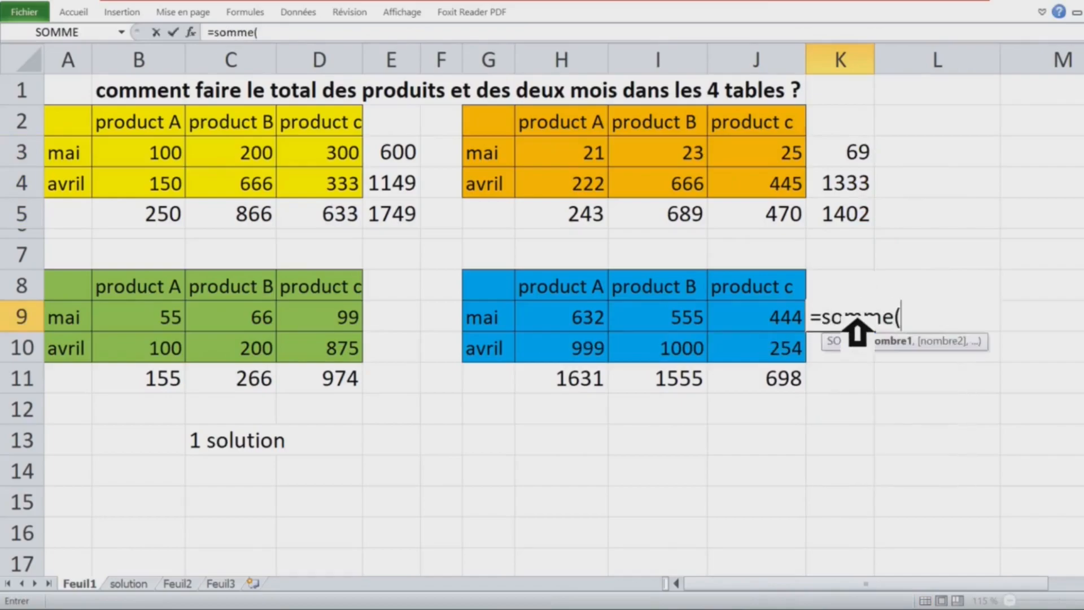
drag(575, 319, 787, 321)
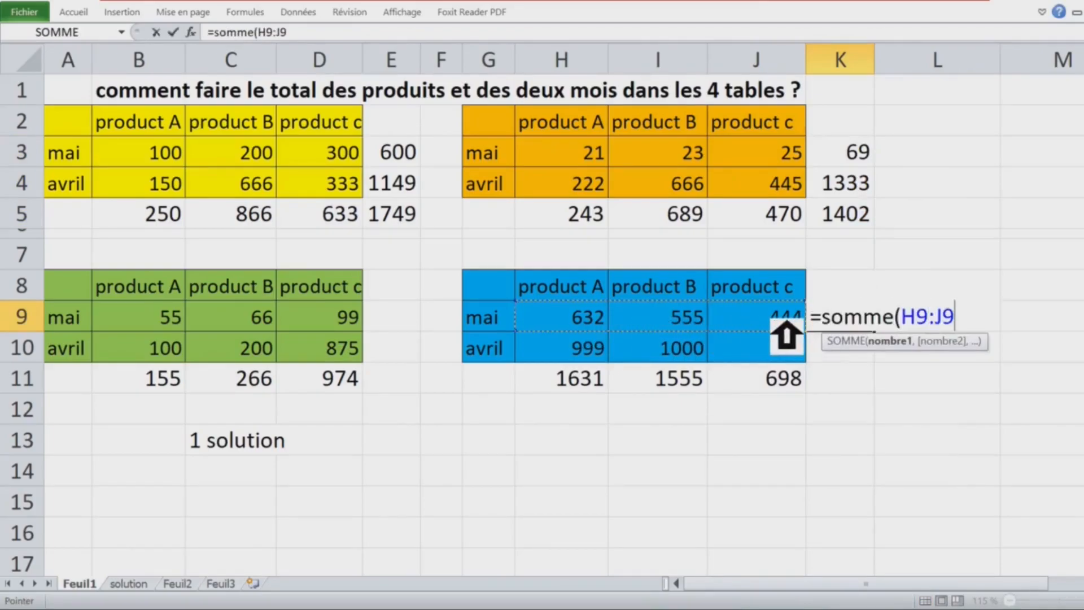
key(Return)
click(857, 319)
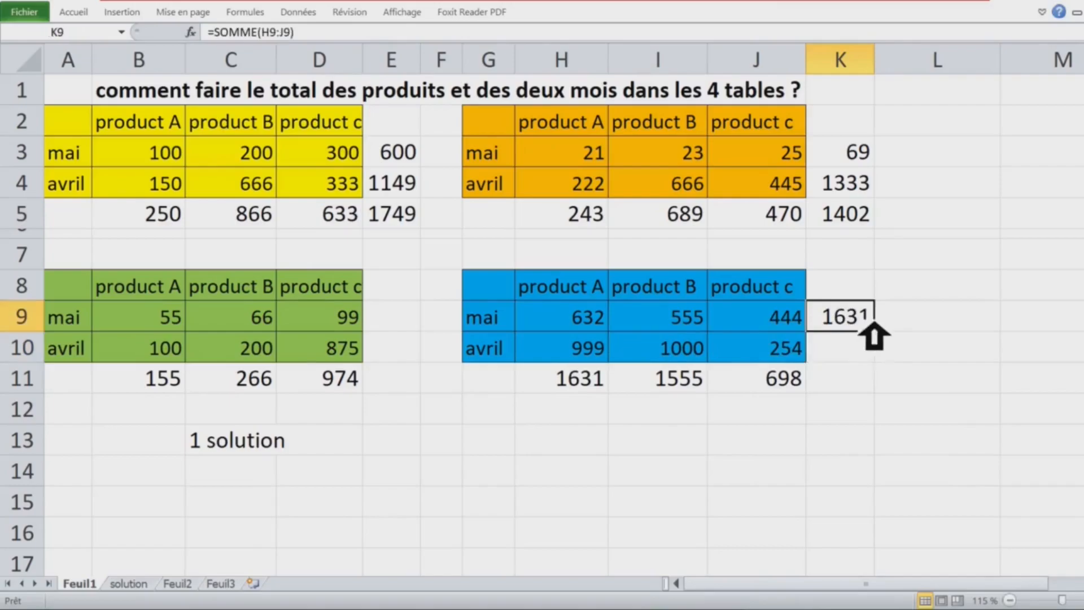
drag(875, 332, 824, 391)
Step: Total the green table's rows by entering =SOMME(B9:D9) in E9 and filling it down to E11
click(407, 323)
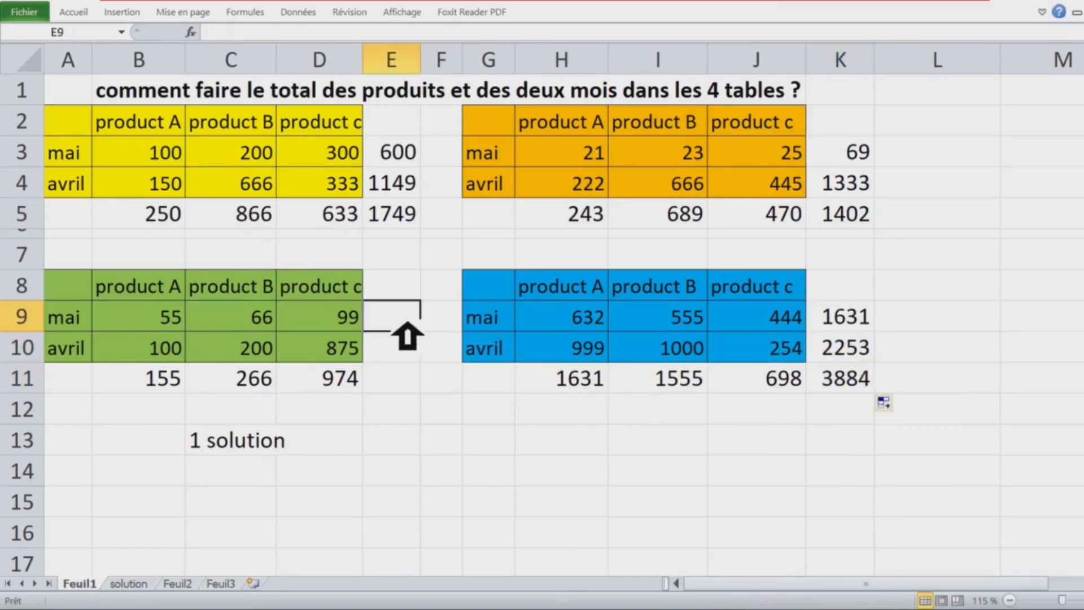
text(=somme()
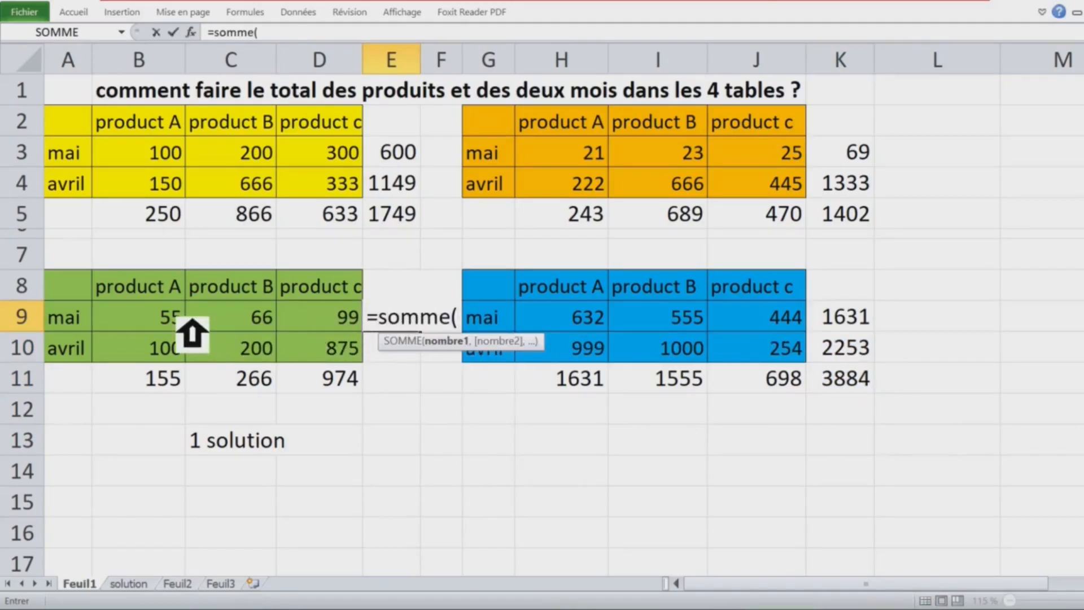
drag(180, 331, 322, 331)
key(Return)
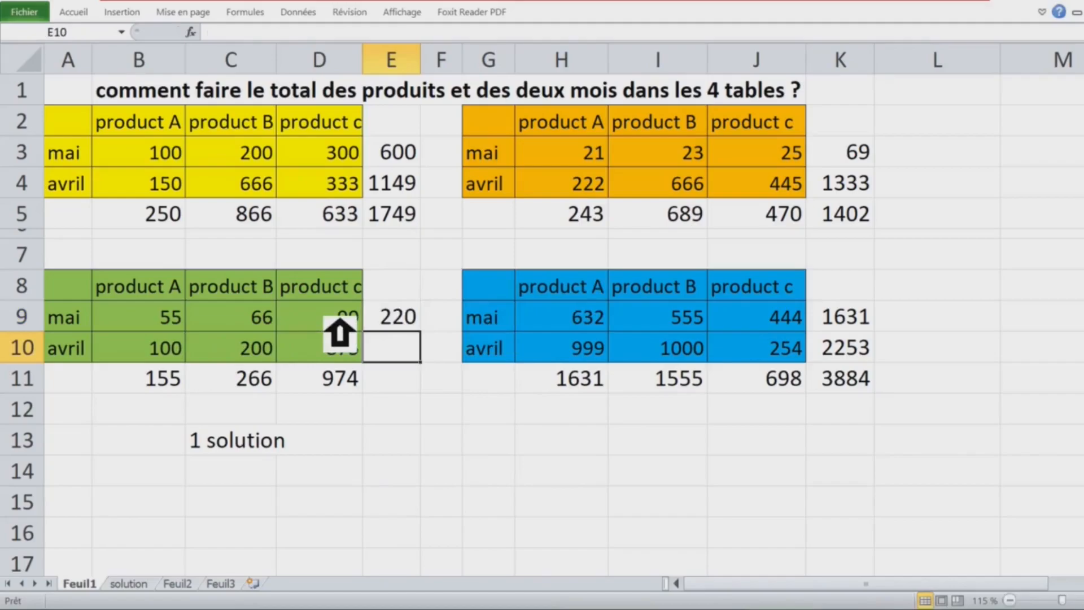
click(405, 317)
drag(420, 332, 431, 386)
Step: Enter the note "on a crée plusieurs fois la fonction SOMME" in E13, beside the "1 solution" label
click(572, 437)
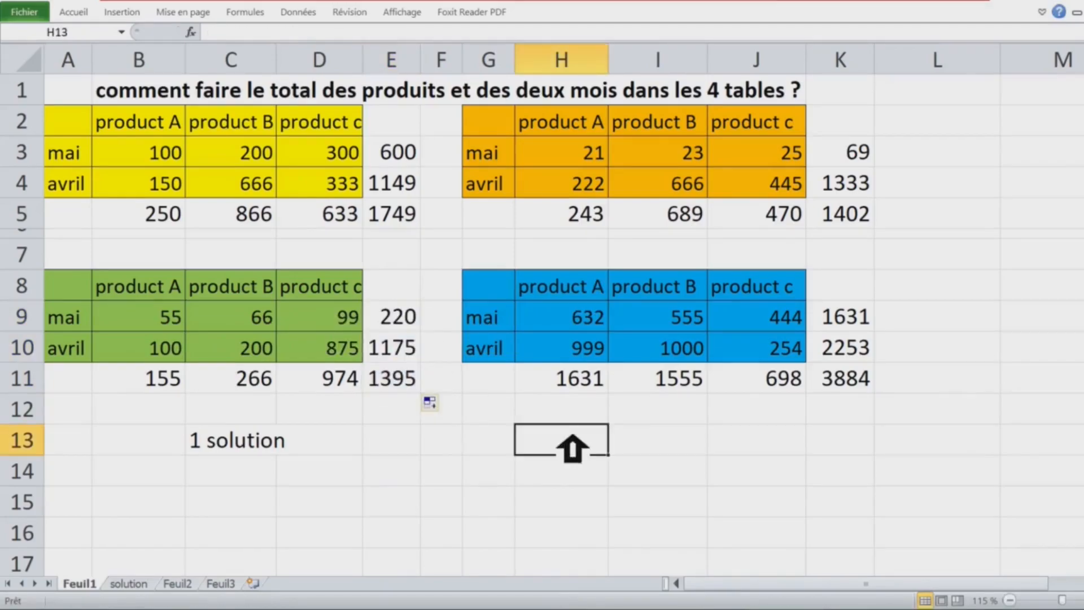
click(255, 443)
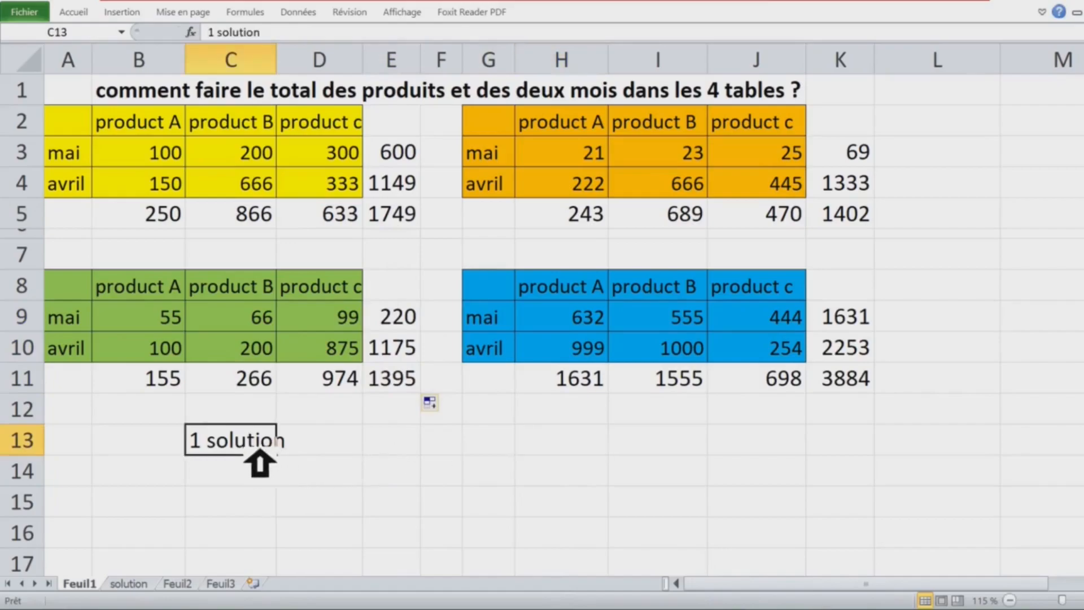
click(385, 463)
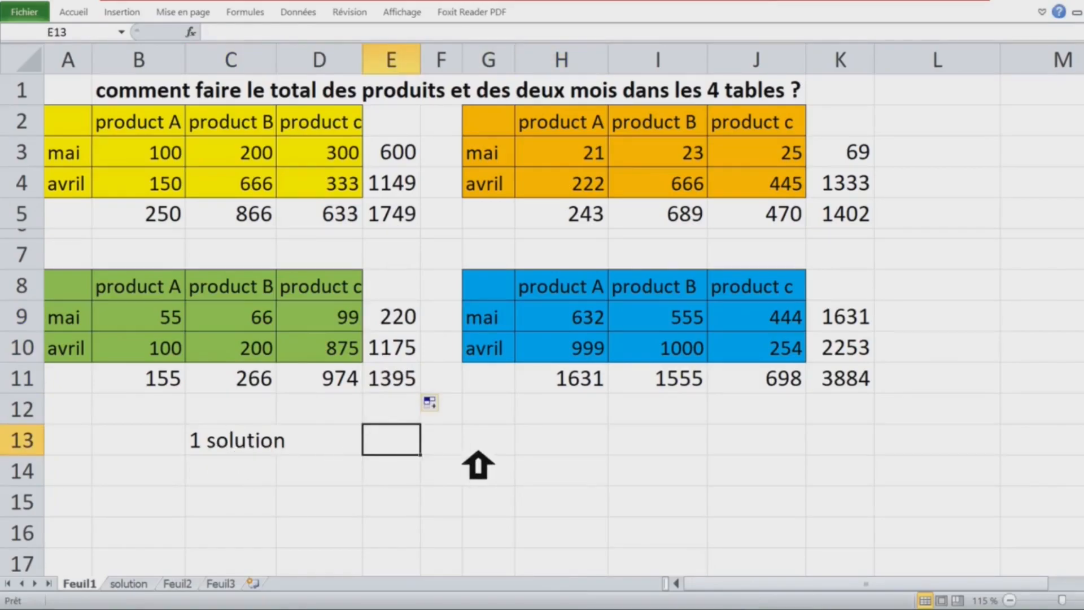
text(on a cré)
text(MM)
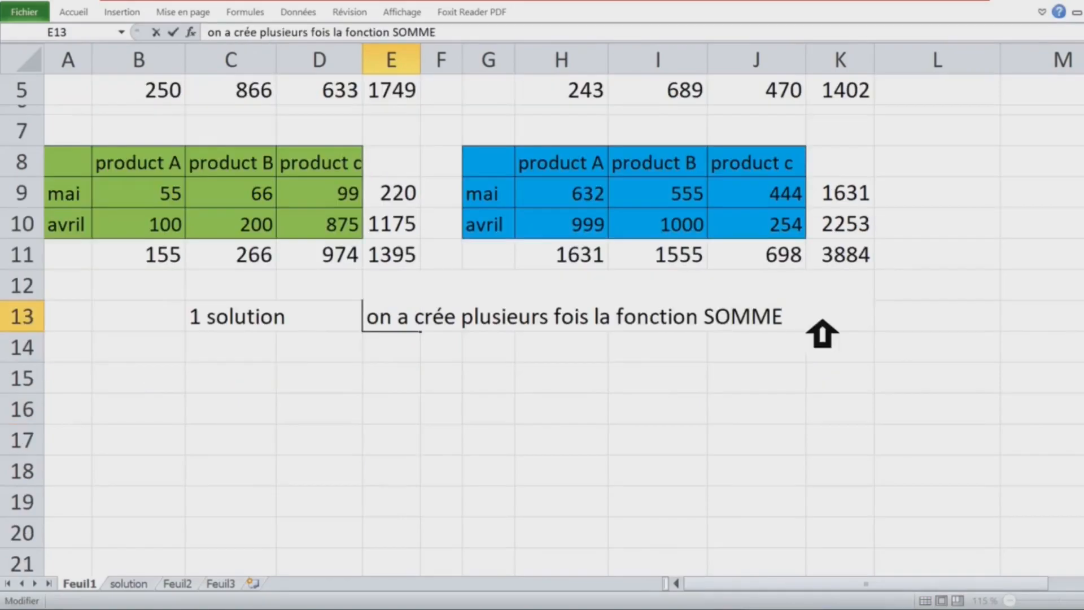
text(E)
key(Return)
scroll(813, 333, up, 2)
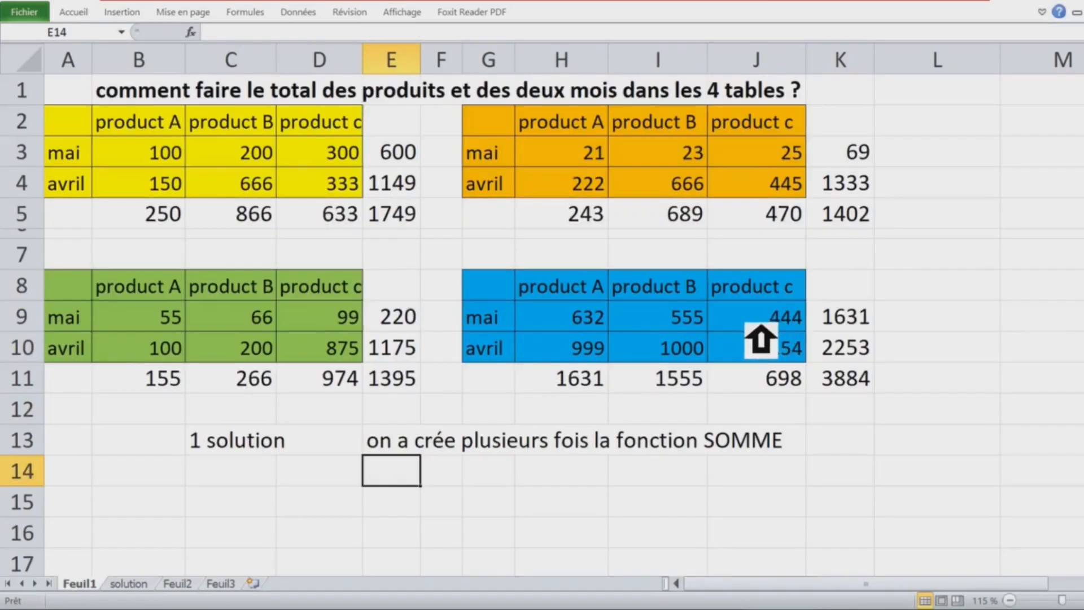
Step: Enter "C4EST OK" in C14 and "MAIS C4EST FASTIDUEUX" in C15, below the "1 solution" label
click(271, 480)
scroll(407, 486, down, 3)
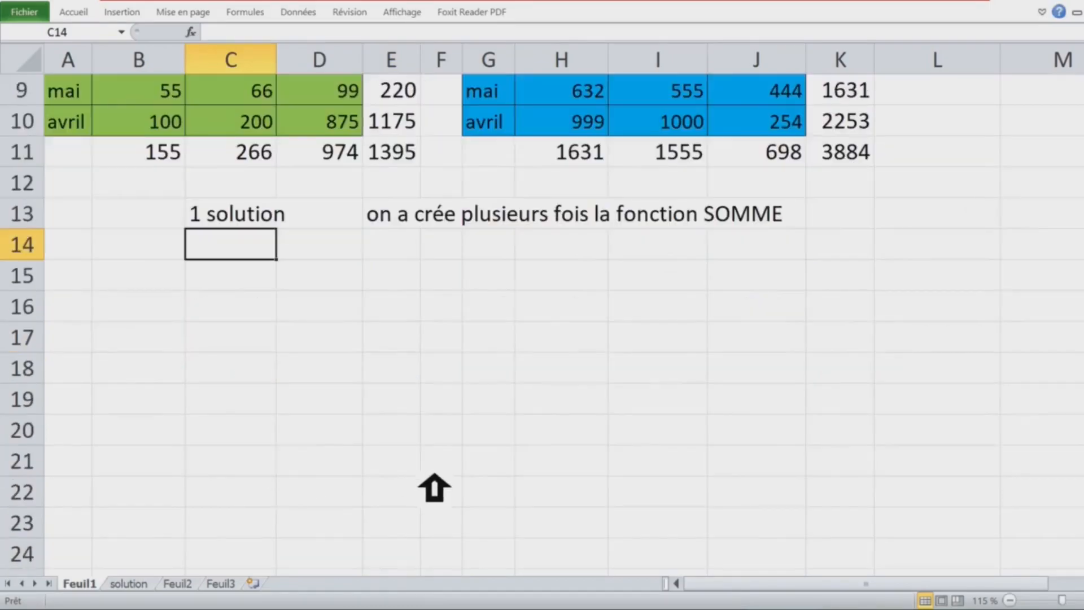
scroll(469, 419, down, 2)
text(C4EST OK)
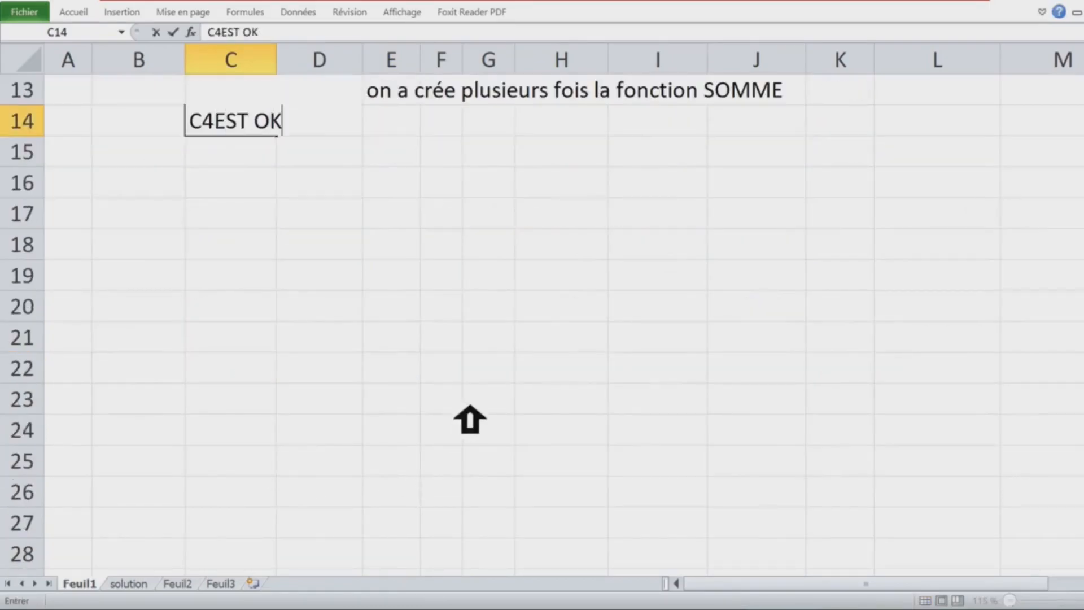
key(Return)
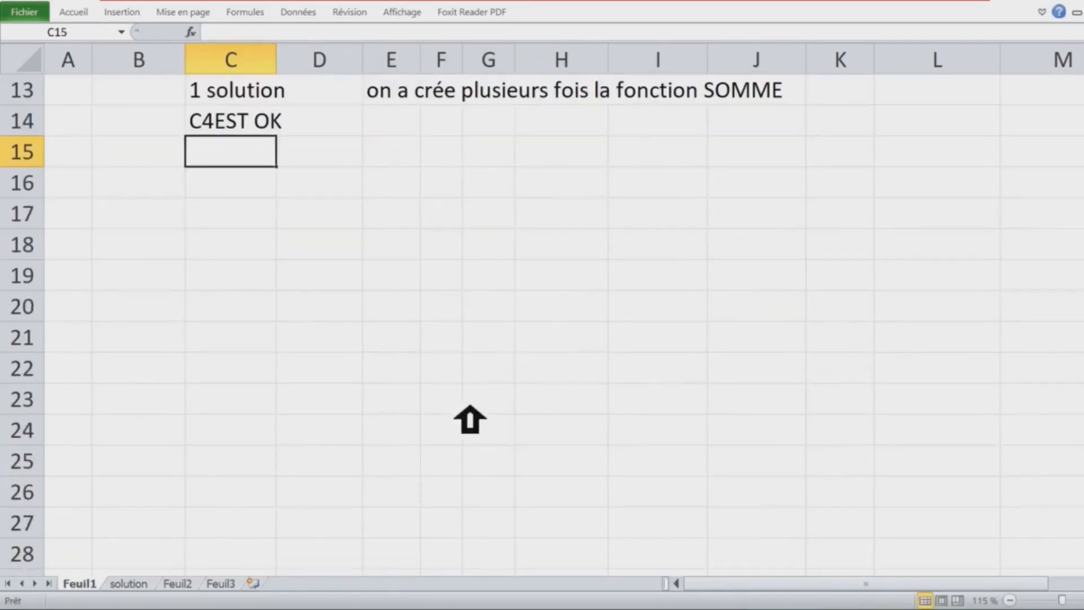
text(MAIS C4EST)
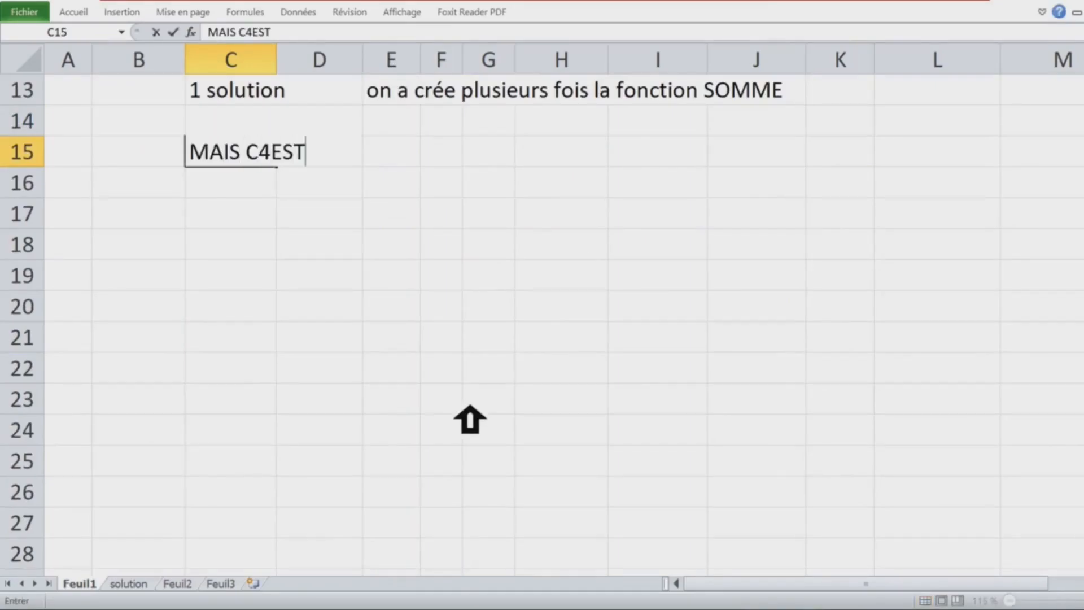
text( FASTIDUEUX)
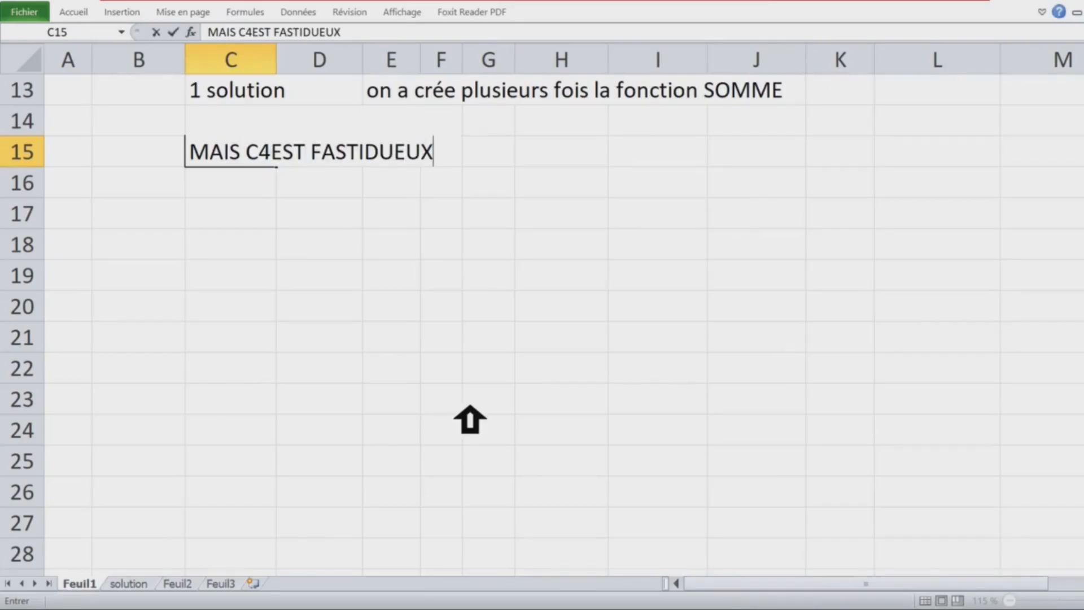
key(Return)
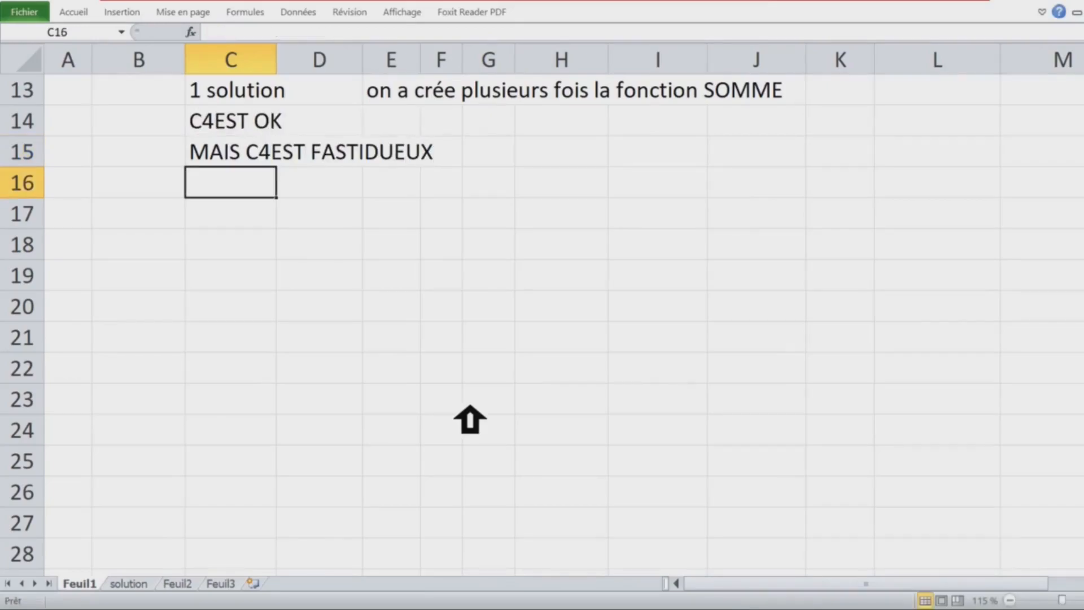
Step: Enter "SI VOUS AVEZ PAR EXEMPLE 20 OU 30 ..... TABLES" in C16
text(SI VOUS AVEZ PAR EX)
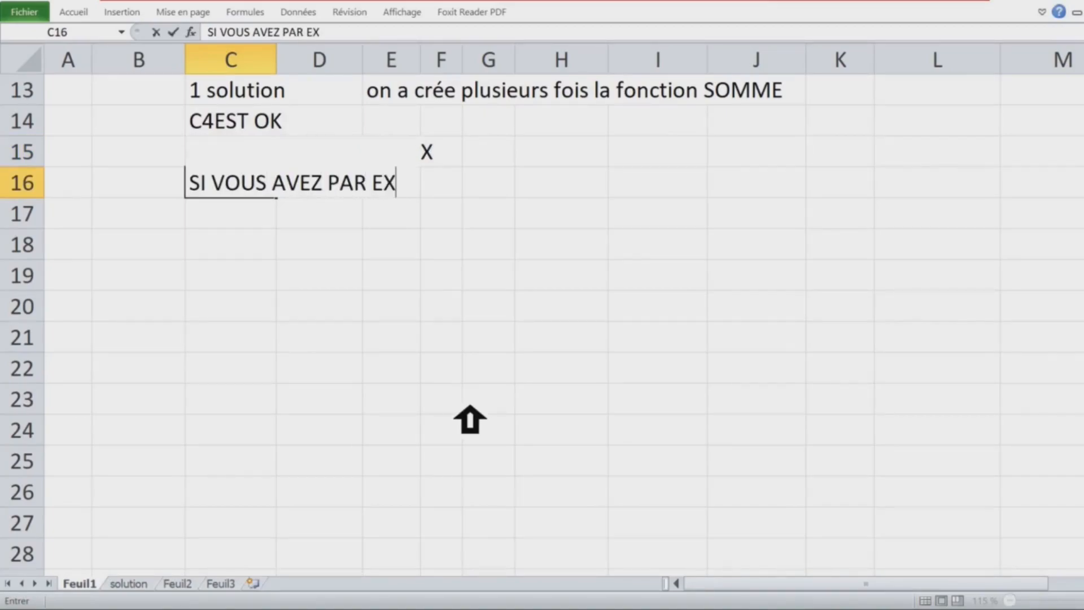
text(EMPLE)
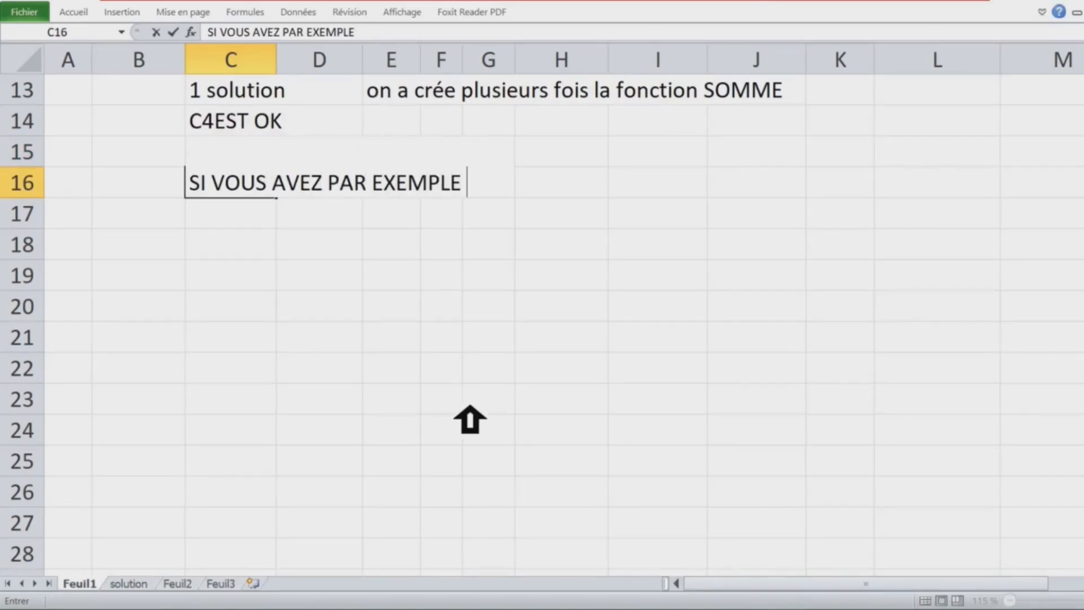
text( 20 OU 30)
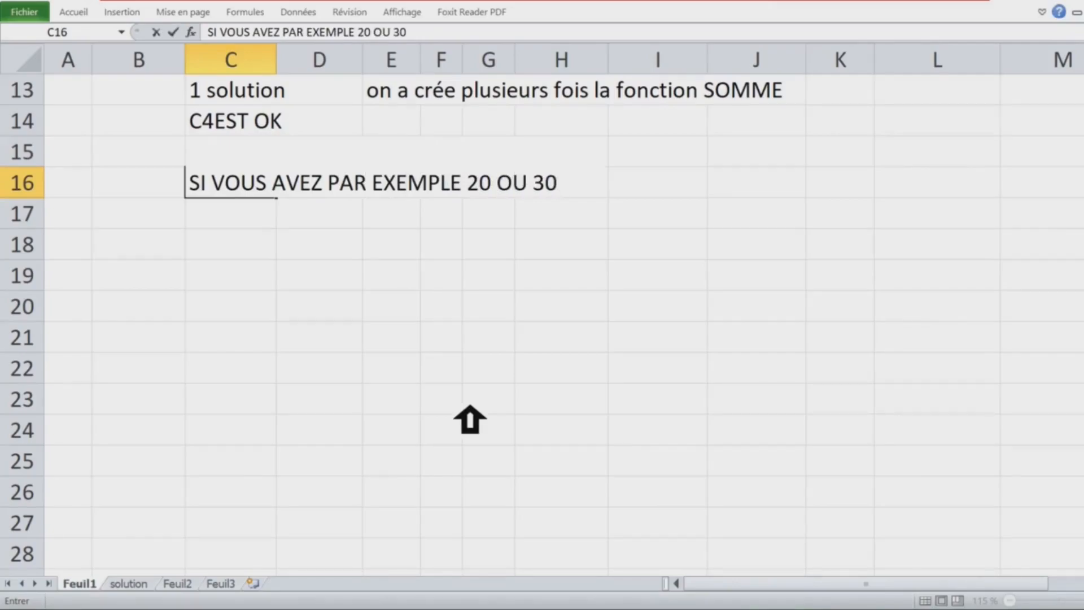
text( ..... TABLES§)
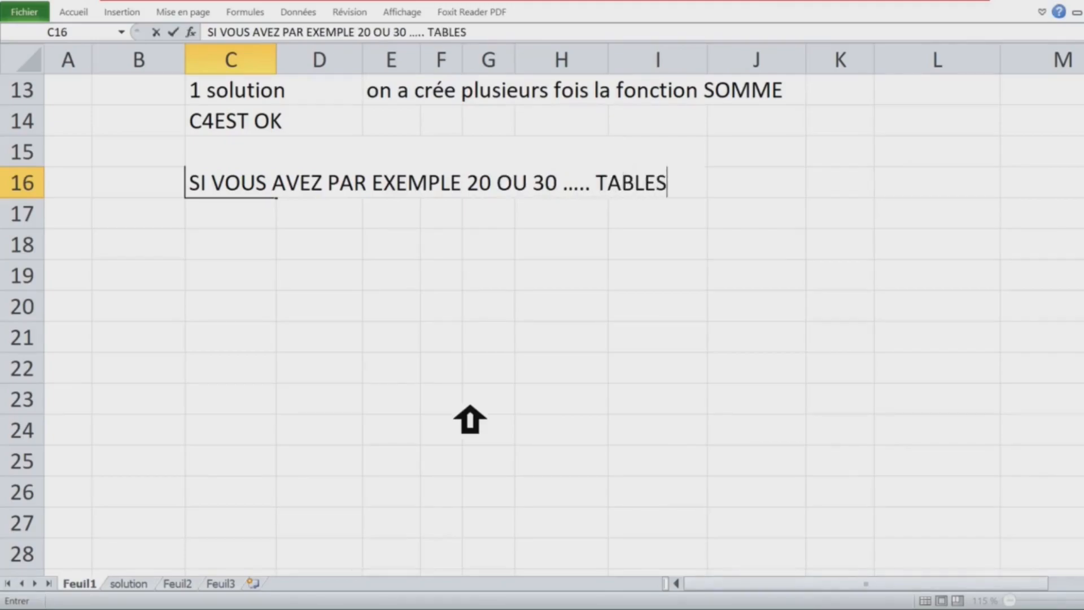
key(BackSpace)
click(392, 283)
Step: Replace the mistyped 4 with an apostrophe in C14 and C15 so they read "C'EST OK" and "MAIS C'EST FASTIDUEUX"
click(227, 123)
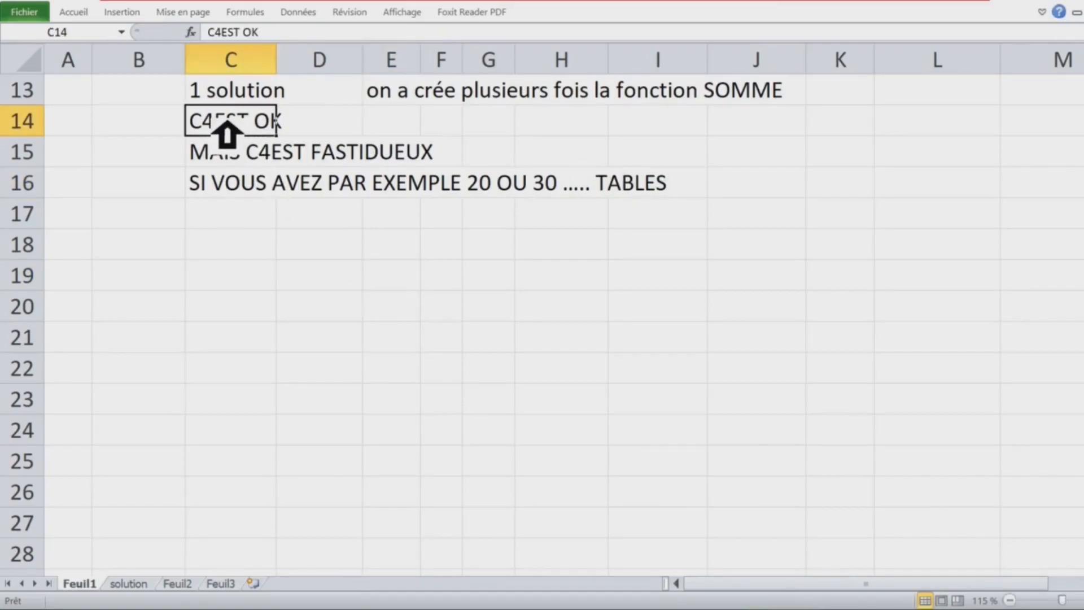
double_click(216, 121)
key(BackSpace)
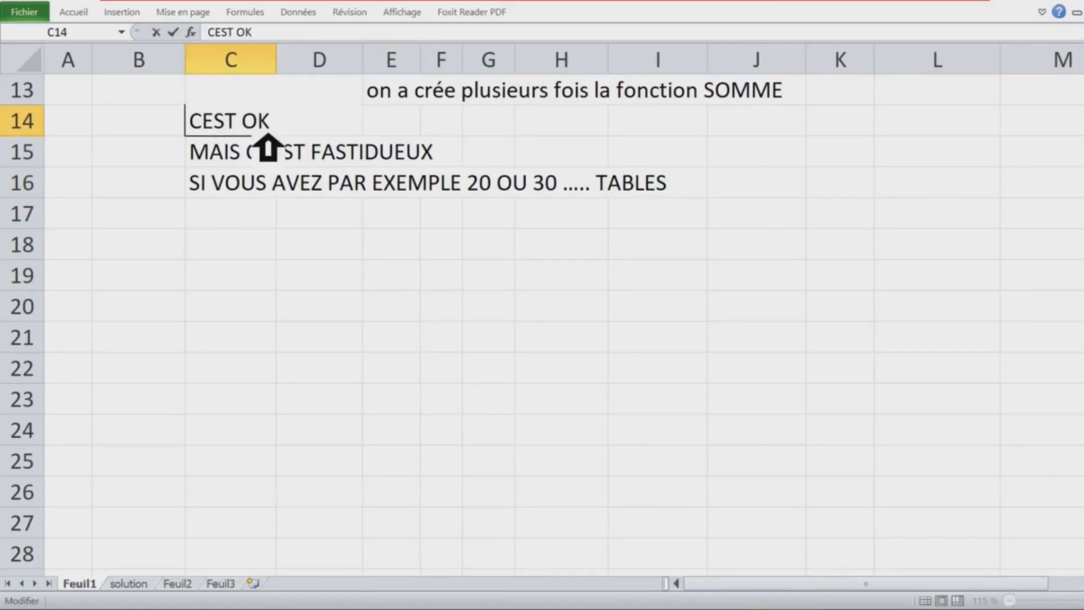
text(2)
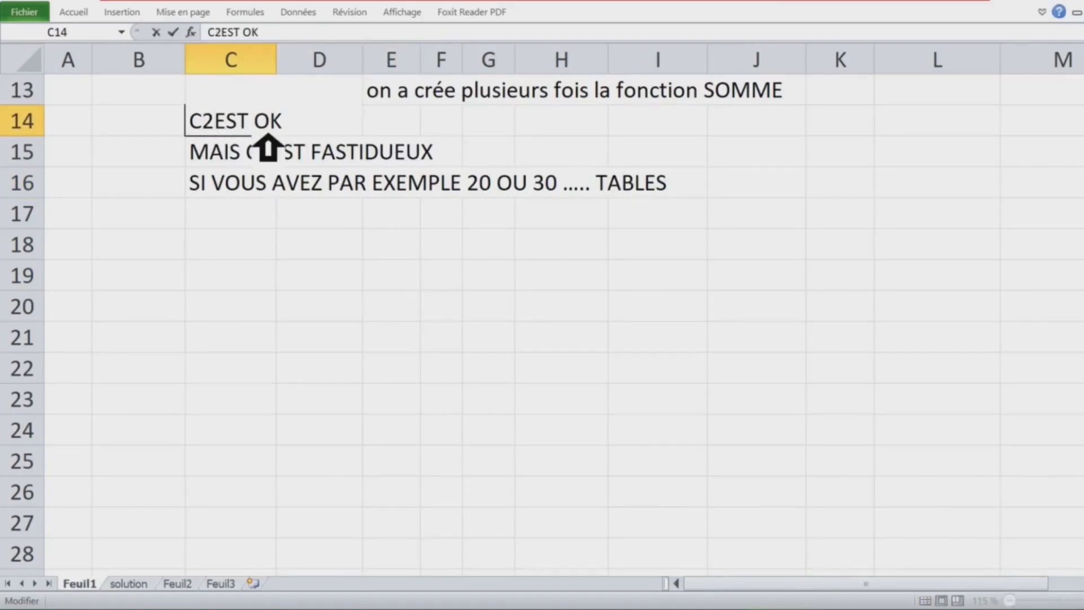
key(BackSpace)
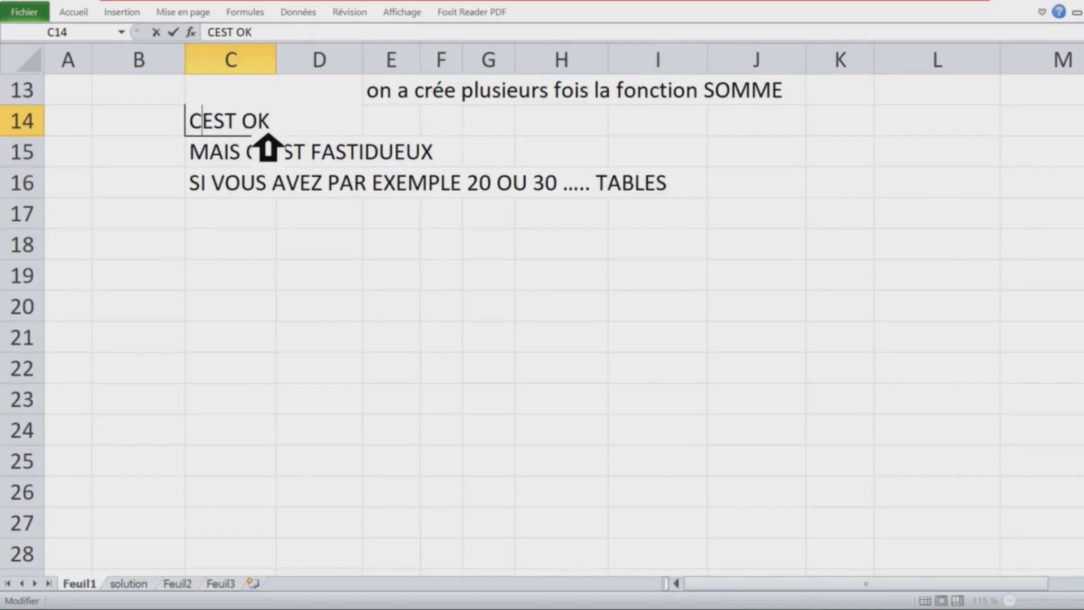
text(é)
key(BackSpace)
text(')
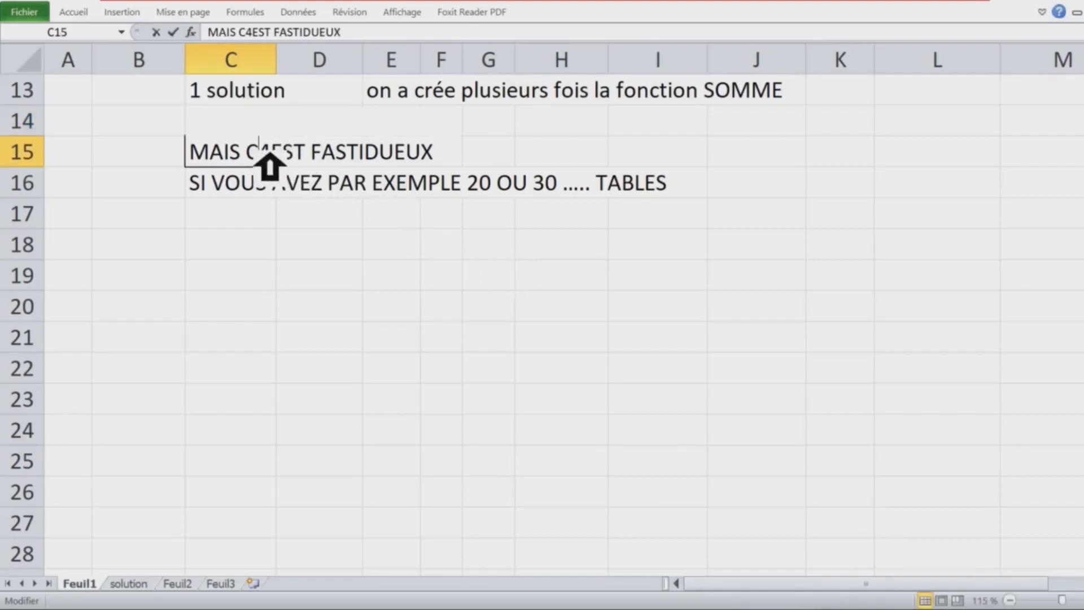
drag(270, 152, 285, 152)
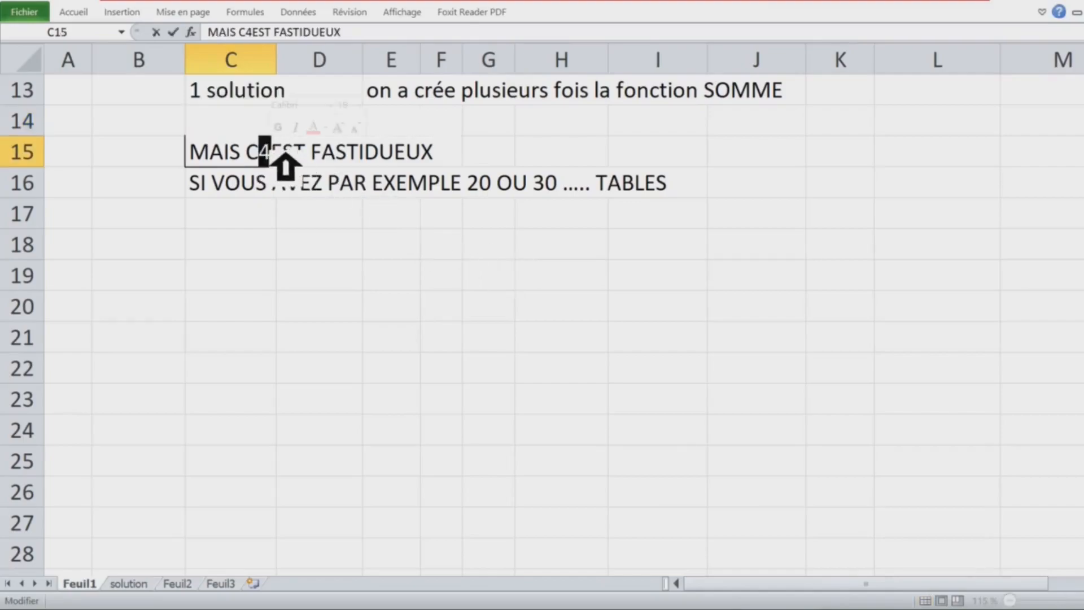
text(')
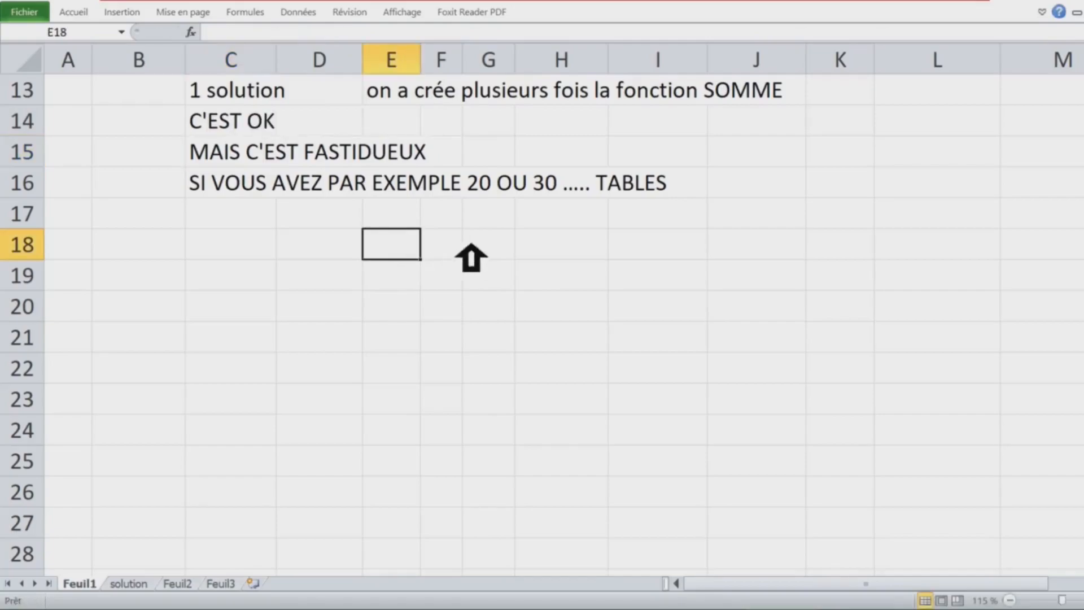
Step: Enter the label "2 solutions" in C19, below the notes on the first solution
scroll(471, 244, down, 1)
click(230, 159)
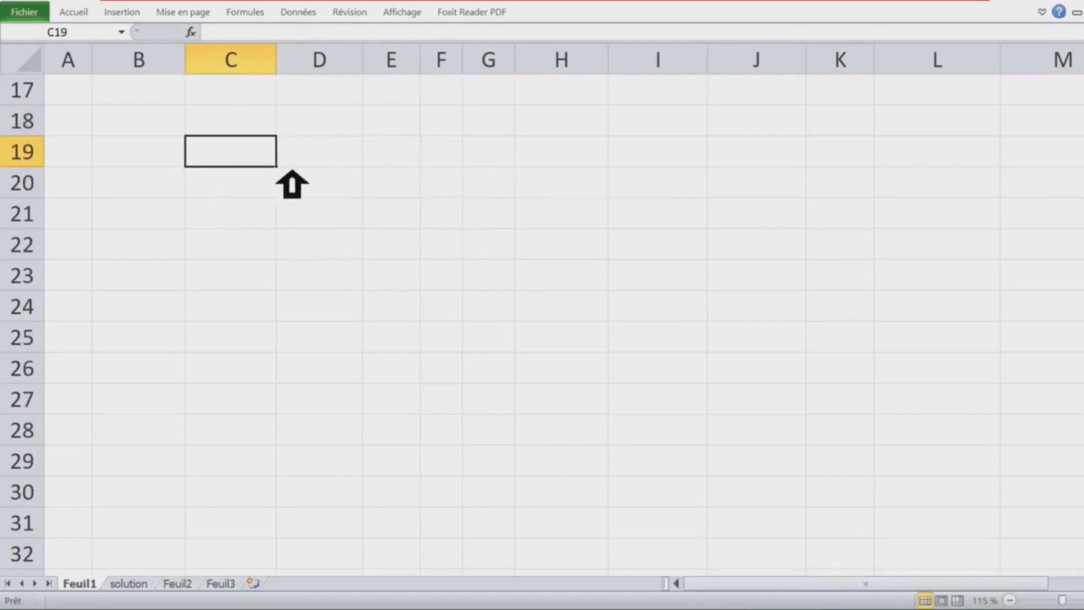
text(2 solutions)
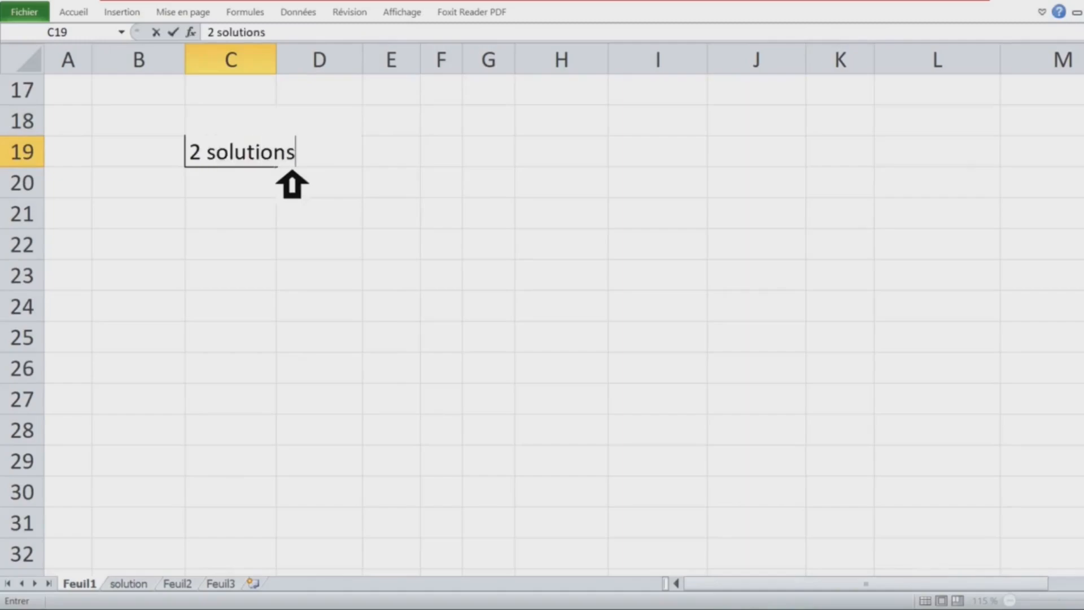
key(Return)
scroll(282, 204, down, 1)
scroll(308, 207, up, 1)
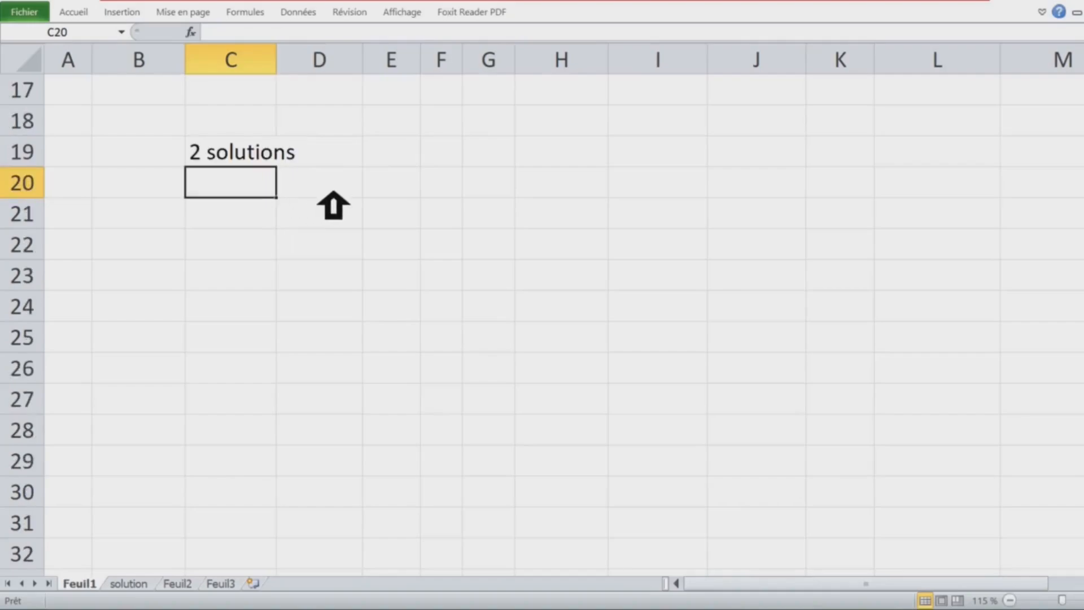
Step: Enter "nous allons utiliser la fonction SOMME puis nous allons utiliser CTRL+Entrer" in C20, under the "2 solutions" label
text(noou)
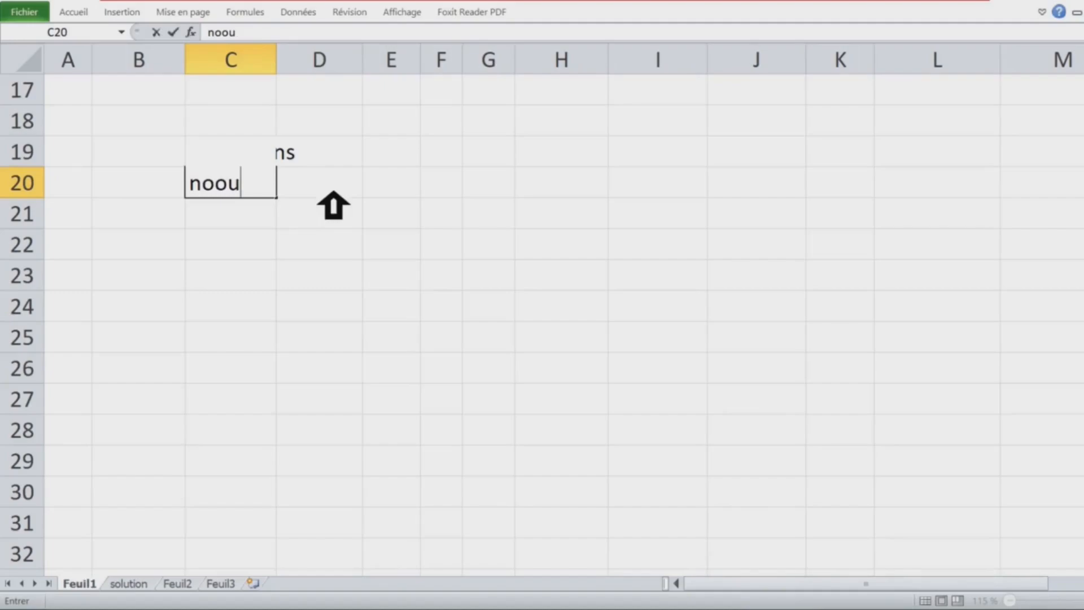
text(s allons)
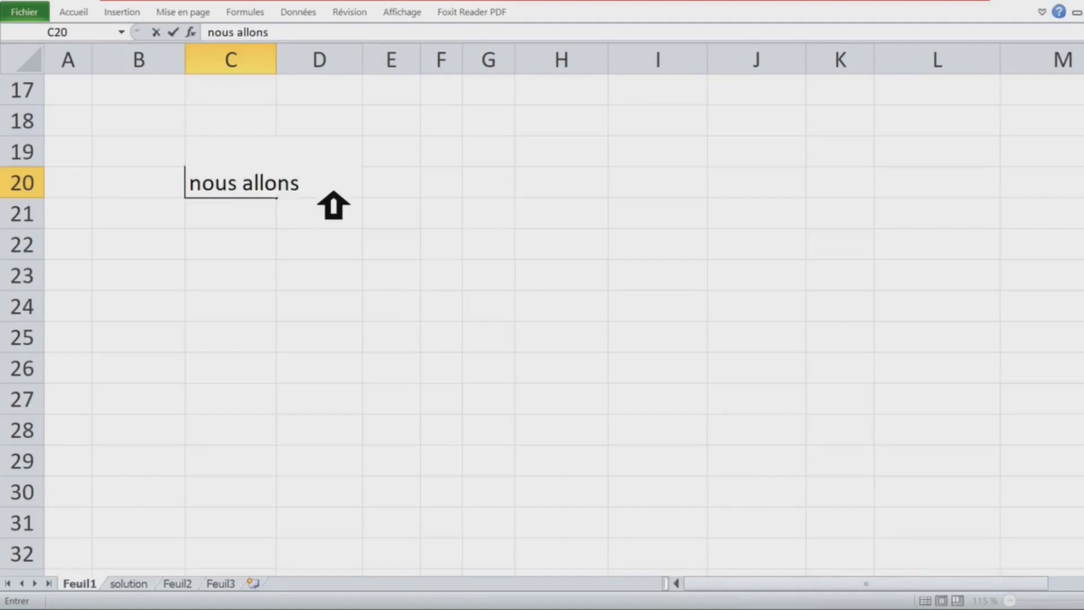
text( utiliser la fonction SOM)
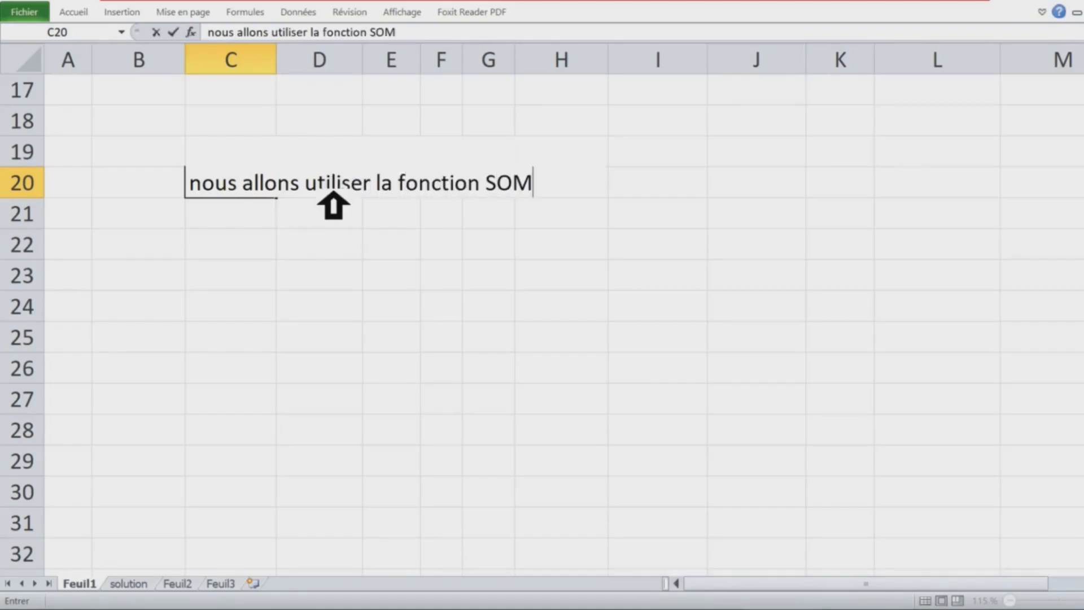
text(ME)
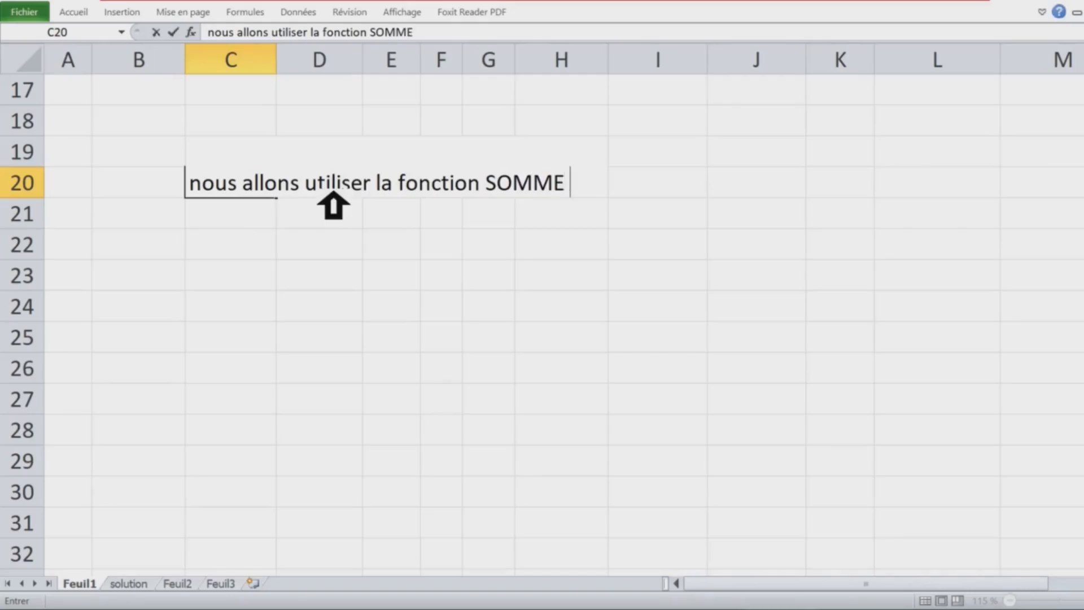
text( puis o)
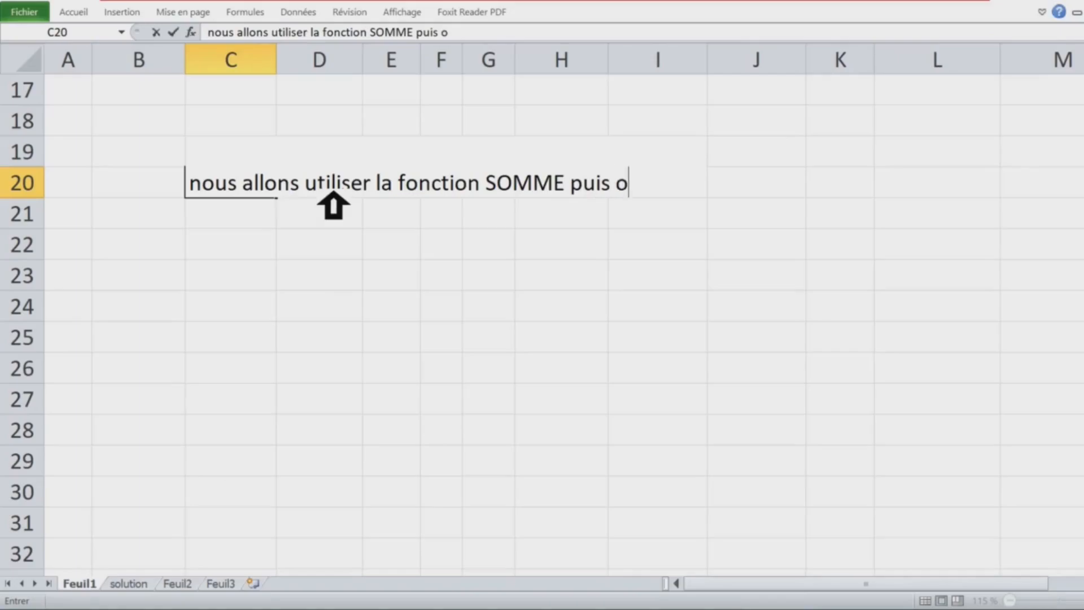
key(BackSpace)
text(nous allons utiliser CTRL)
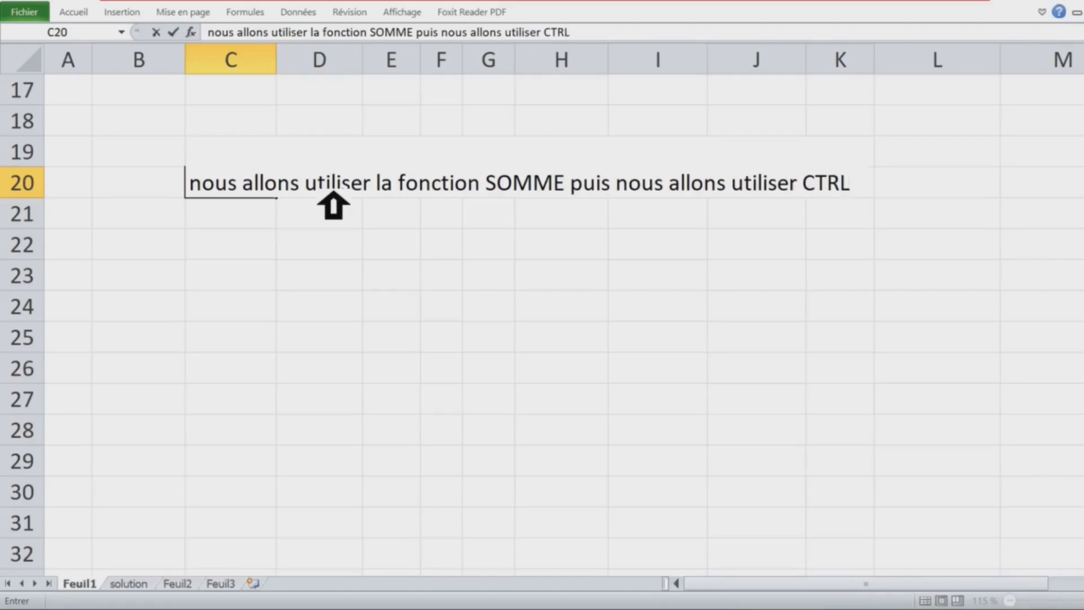
text(+Entrer)
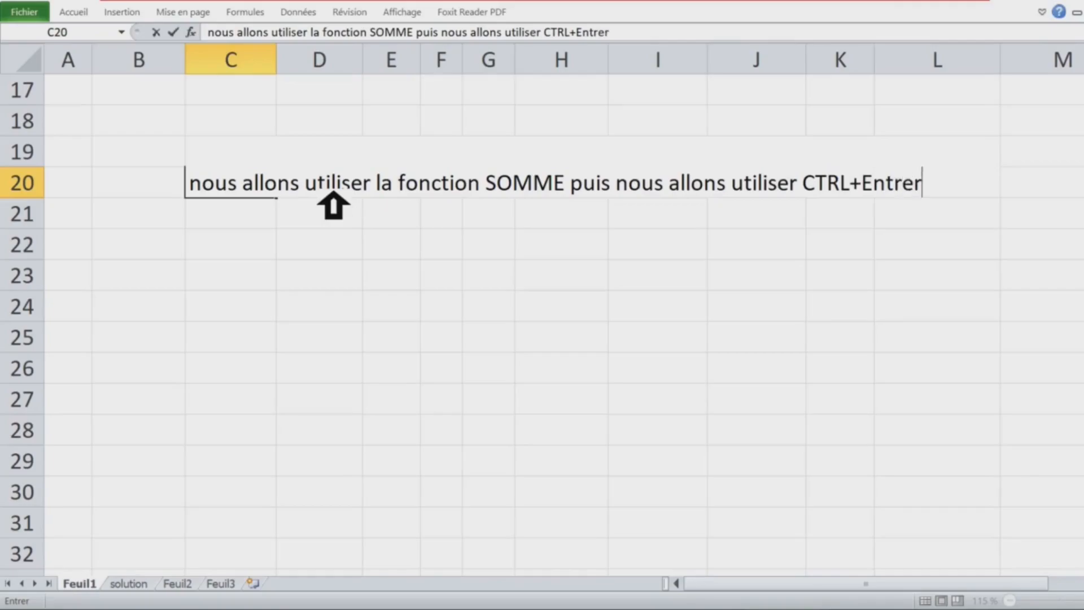
key(Return)
Step: Enter "pour copier la même formule dans plusieurs cellules" in C21 to complete the explanation
text(pour copier)
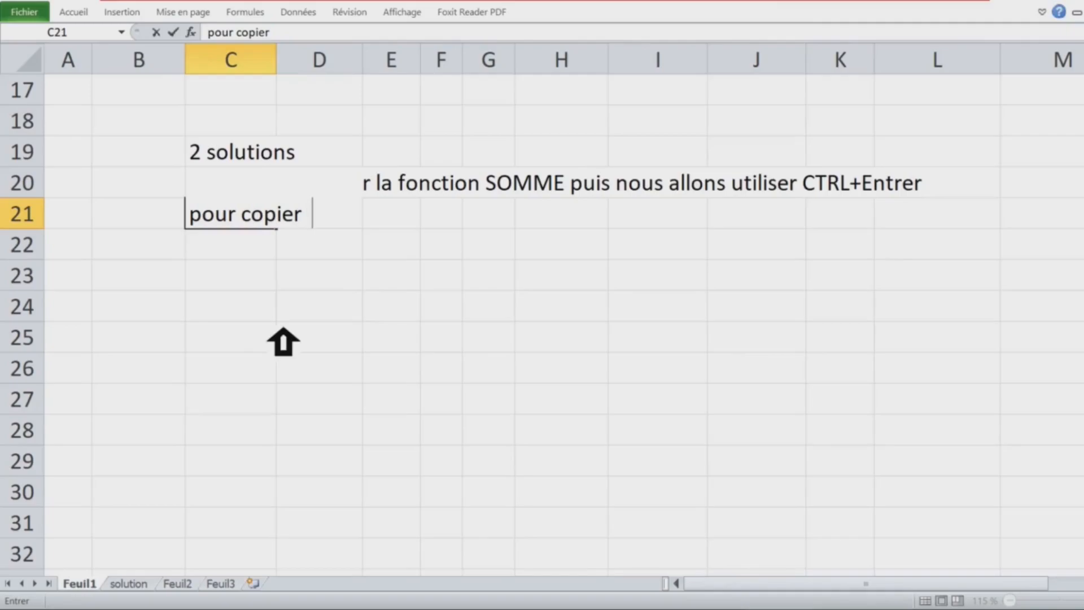
text(même )
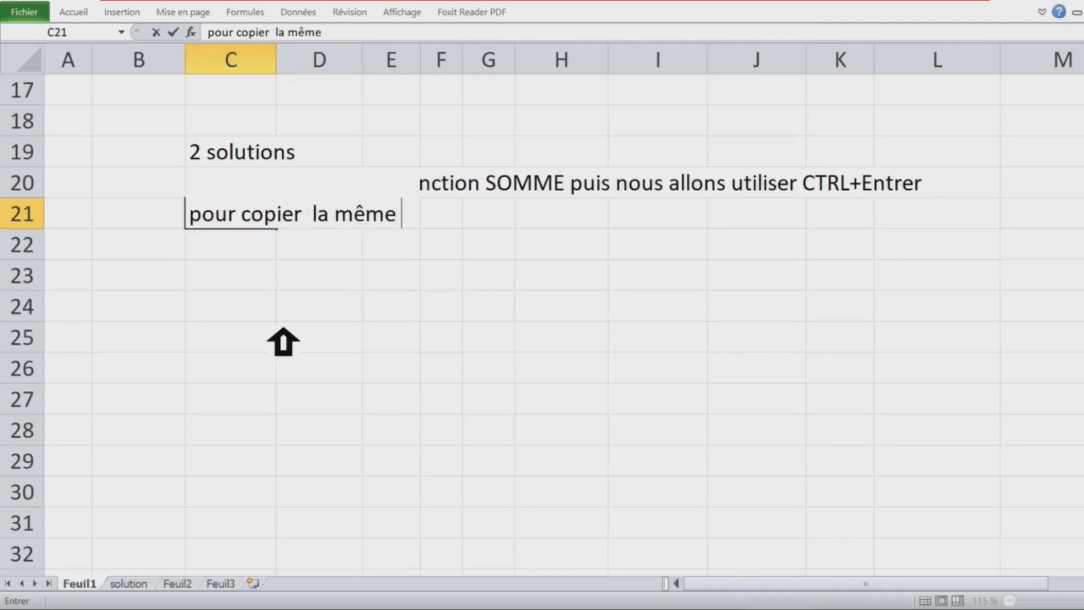
text(formule d)
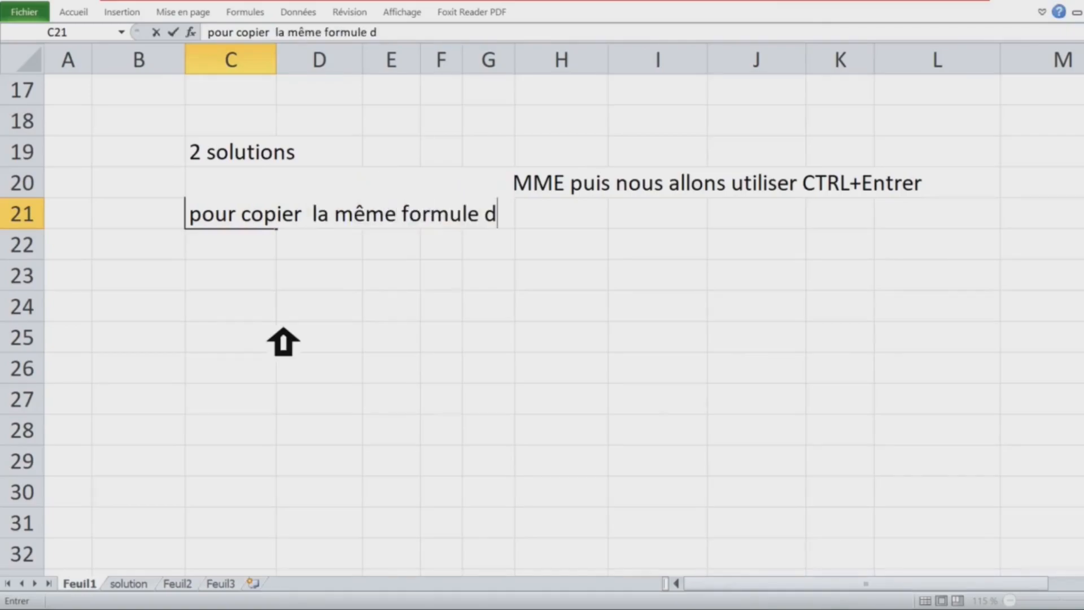
text(ans plusieurs)
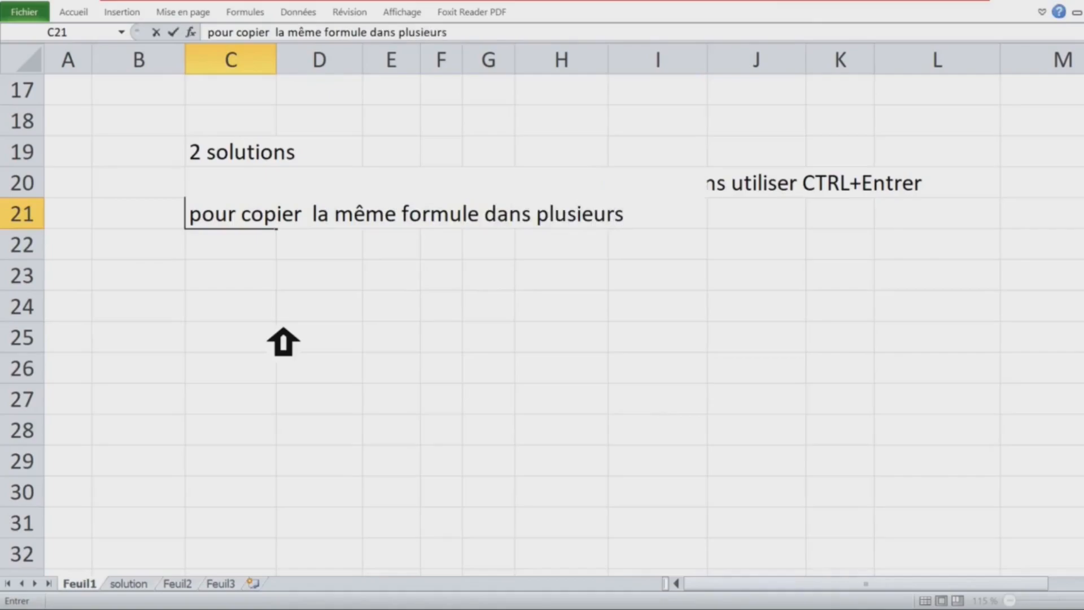
text( cellules)
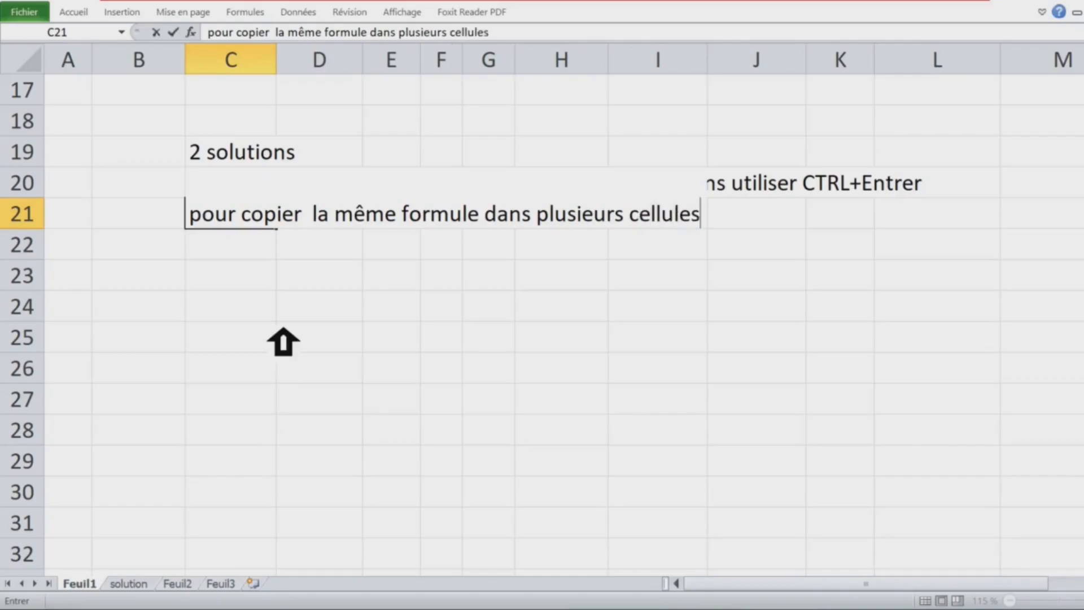
key(Return)
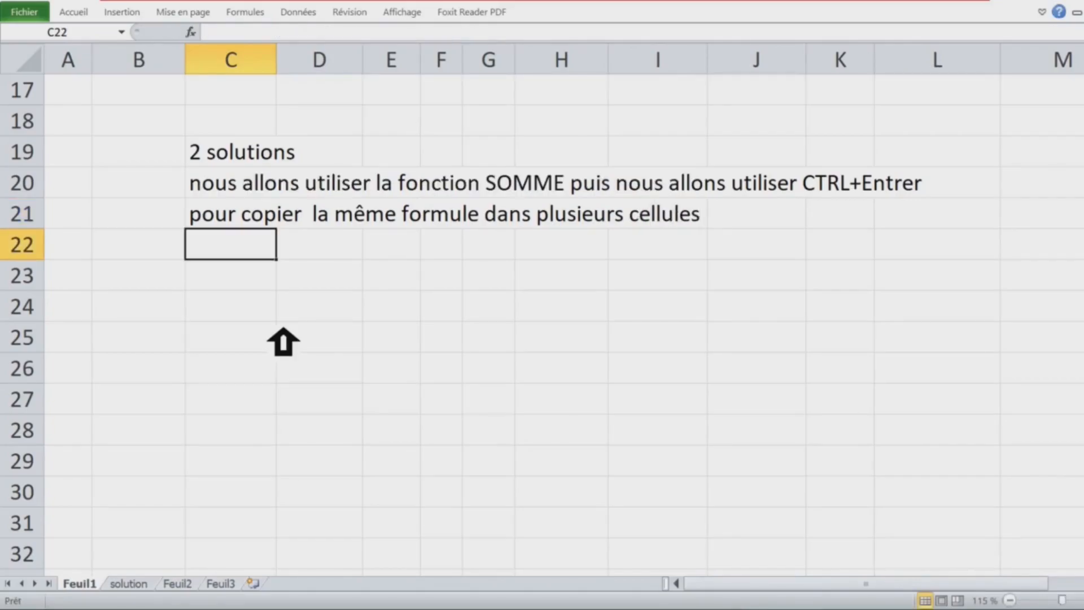
Step: Enter the label "exemple" in C22, replacing the mistyped "exempls"
text(exemp)
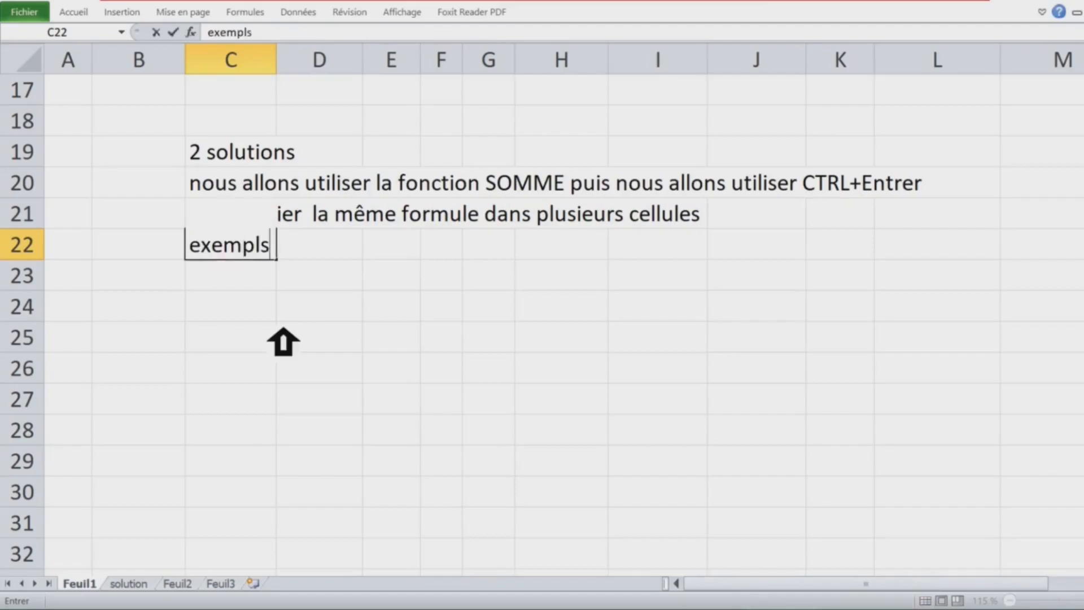
text(ls)
click(274, 336)
scroll(288, 367, down, 1)
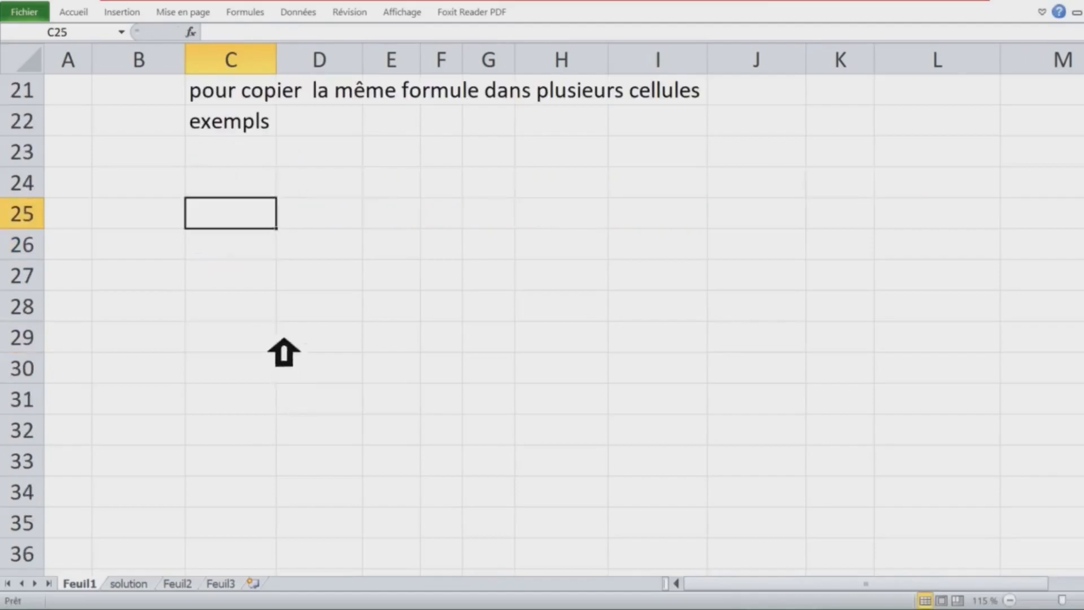
click(237, 130)
text(exemple)
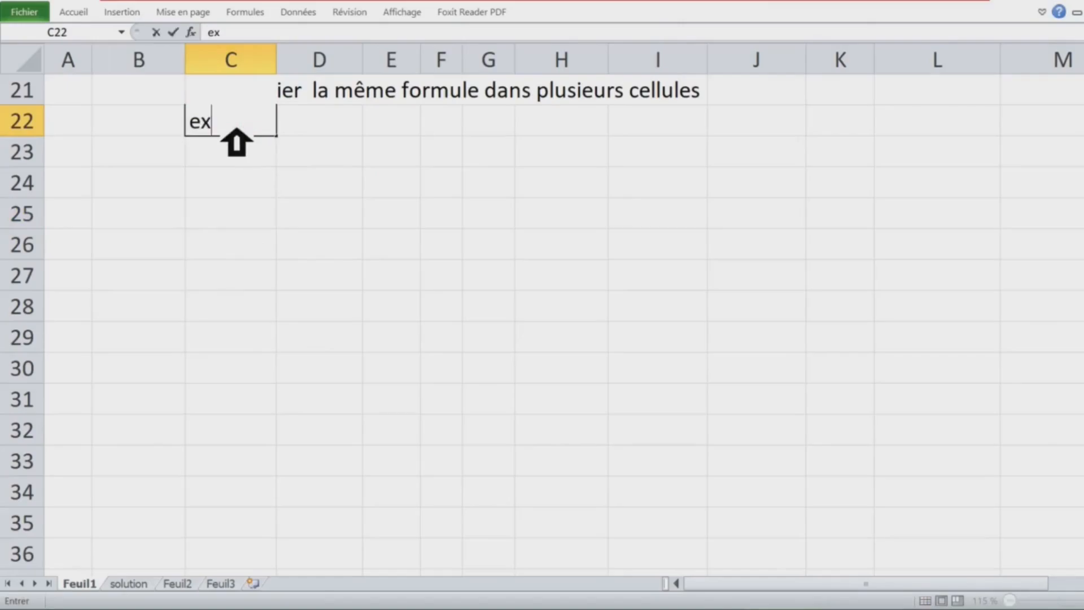
drag(244, 195, 300, 288)
text(=alea)
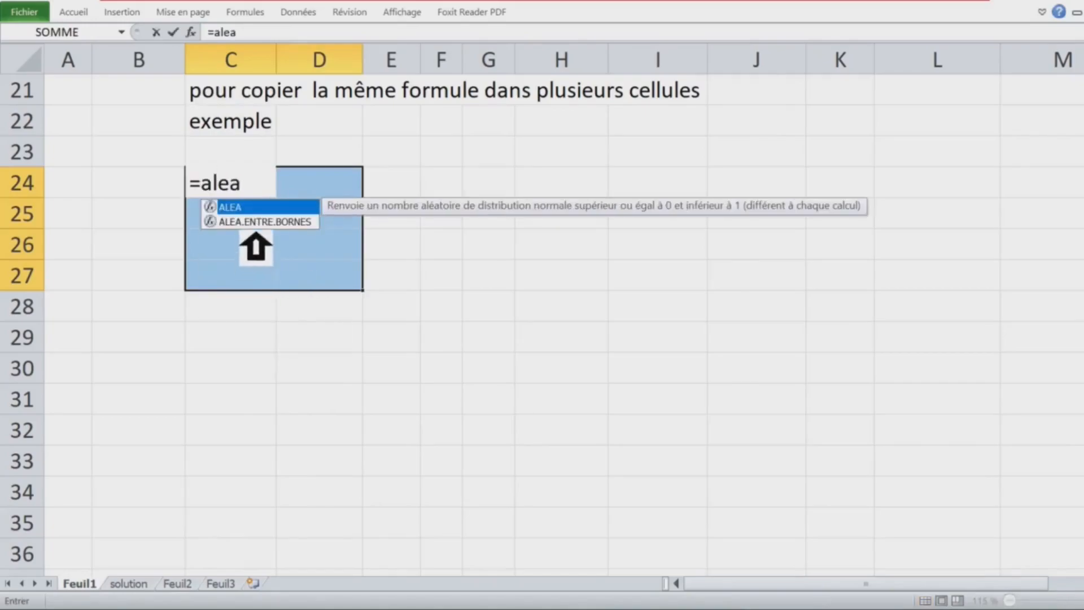
click(249, 241)
Step: Write the random-number formula =ALEA.ENTRE.BORNES(1;100) in C24
click(241, 192)
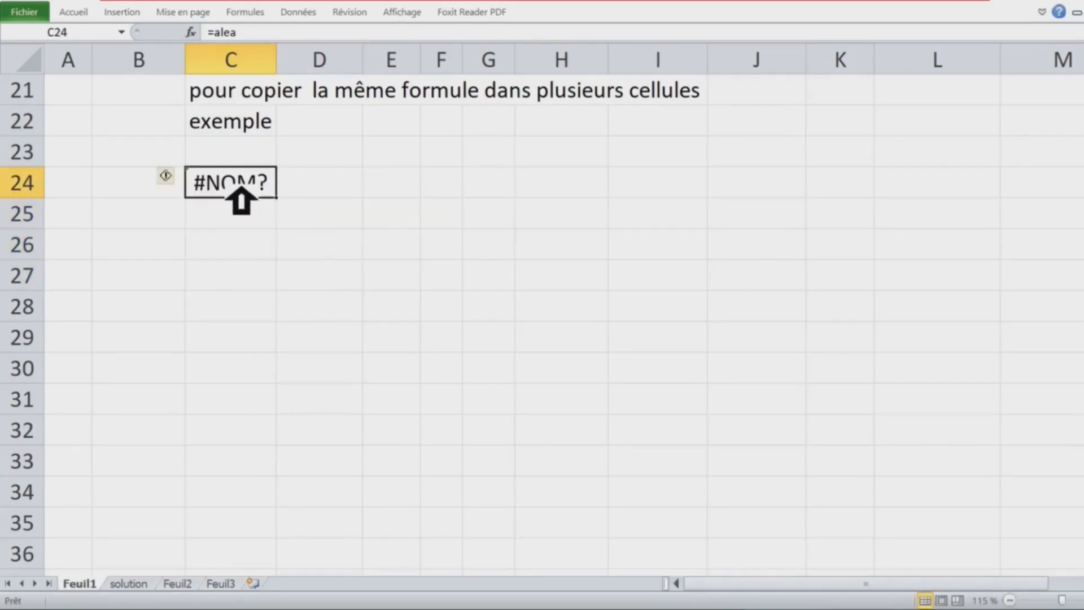
text(=alea)
click(242, 220)
double_click(254, 219)
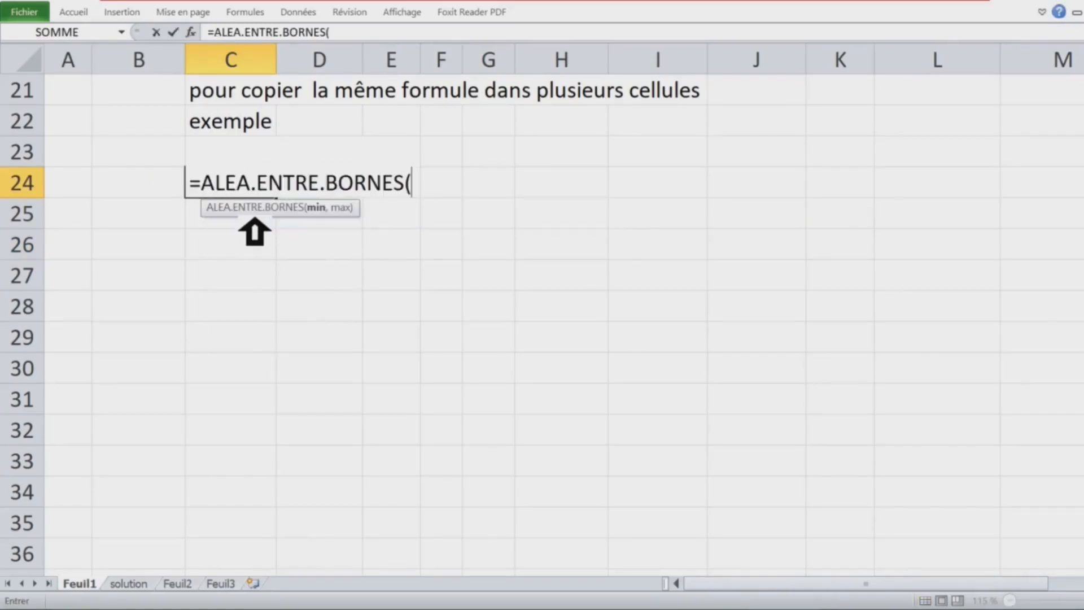
text(1;100)
key(Return)
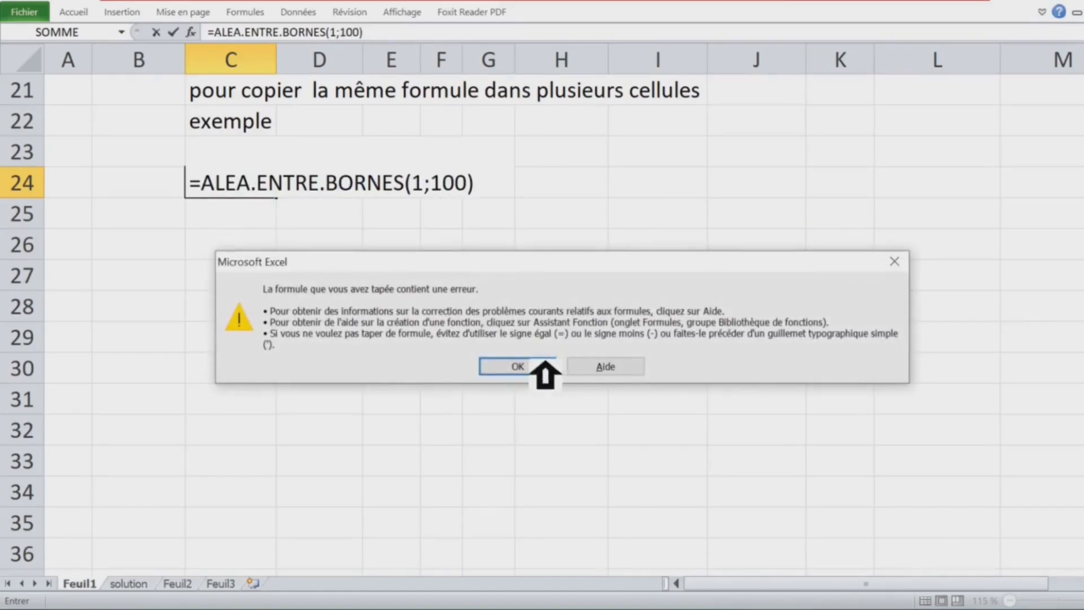
Step: Change the semicolon in C24's formula to a comma, giving =ALEA.ENTRE.BORNES(1,100), and fill it over C24:E28
click(522, 365)
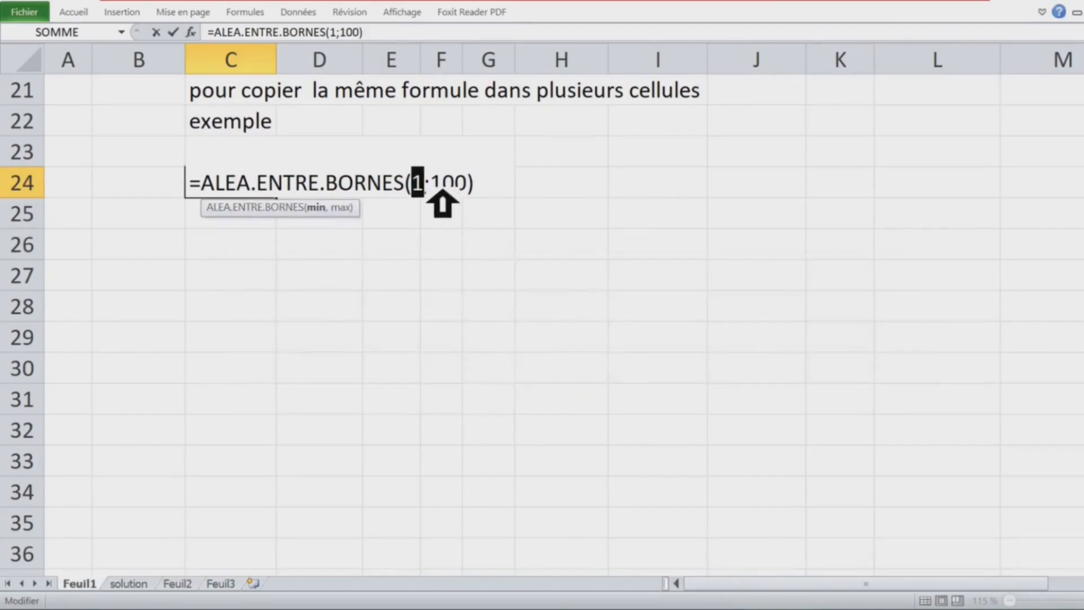
key(Right)
key(shift+Right)
text(,)
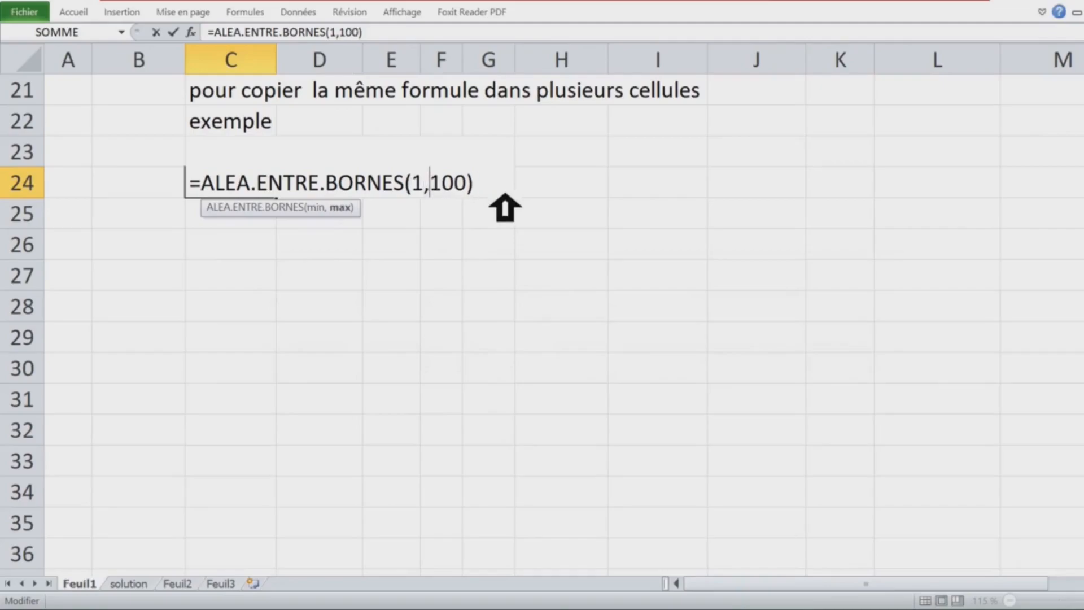
key(Return)
click(266, 184)
drag(291, 201, 416, 323)
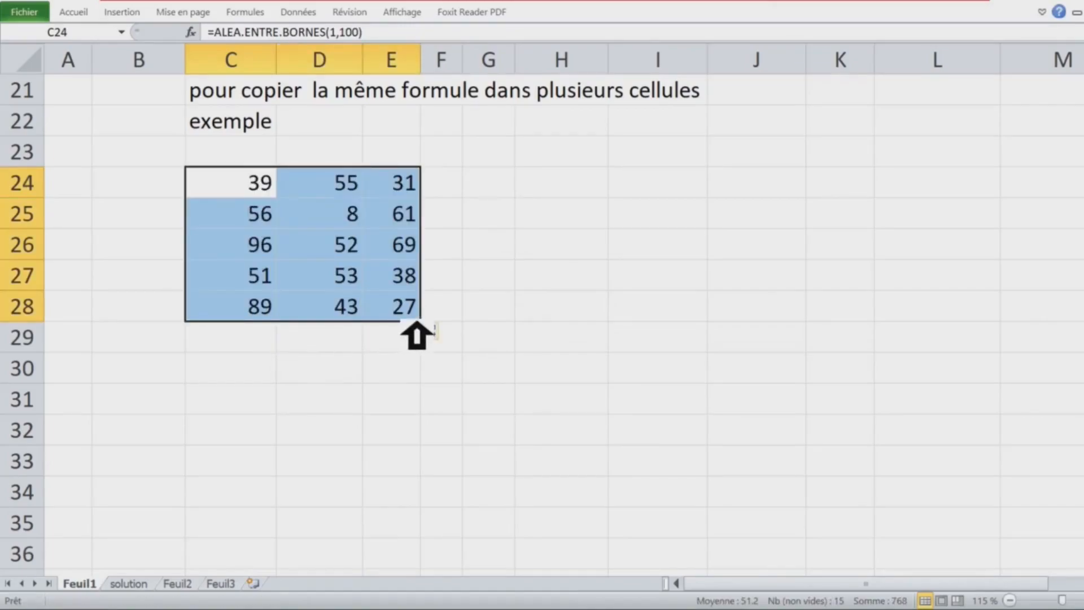
Step: Copy the random-number formula from C24 to I24 and fill it over I24:K26
click(261, 189)
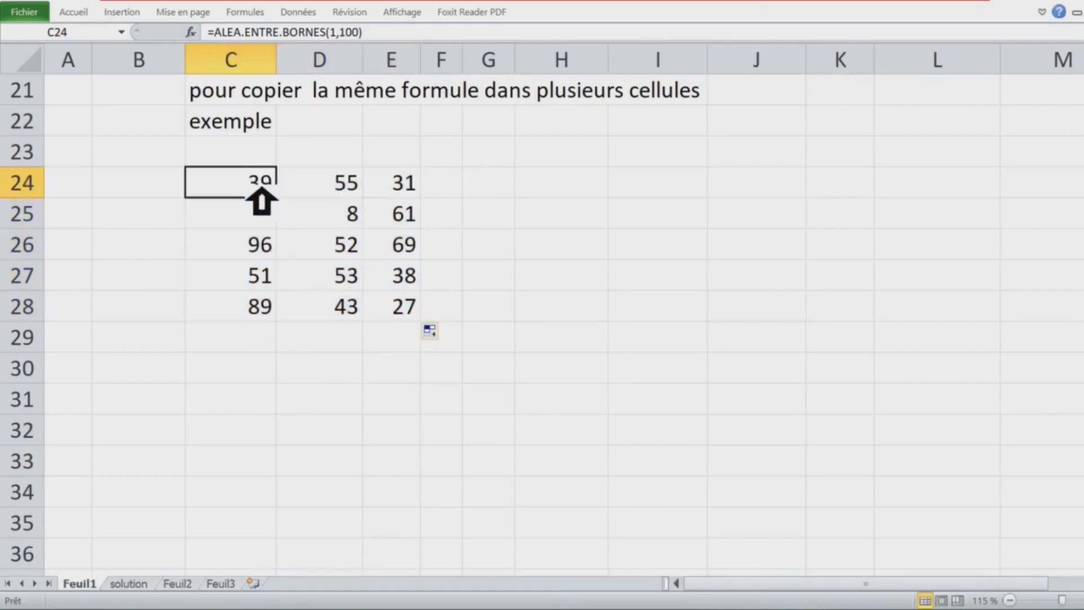
key(ctrl+c)
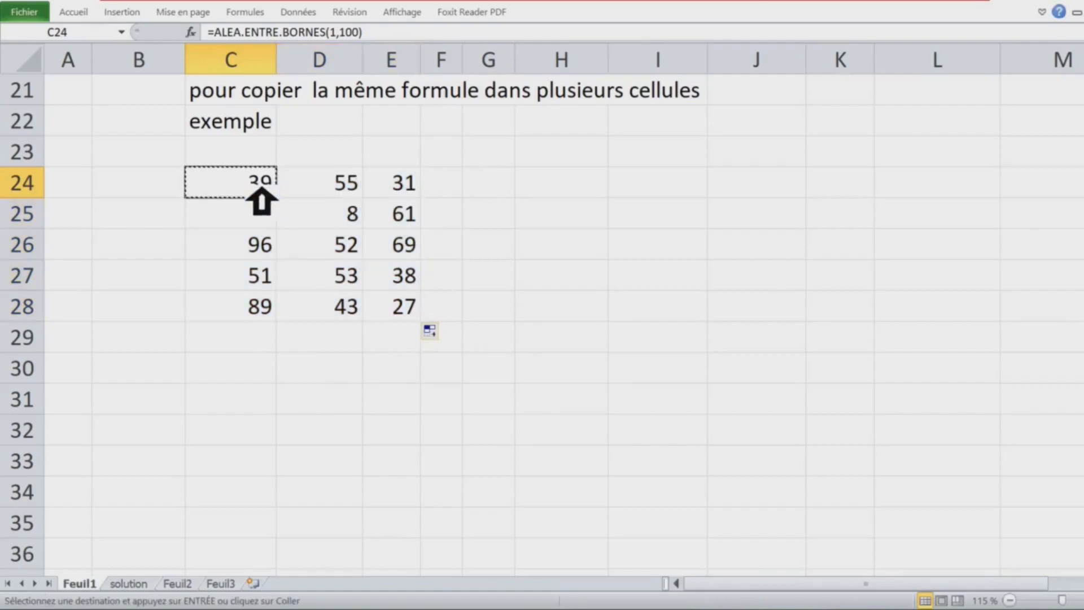
click(660, 192)
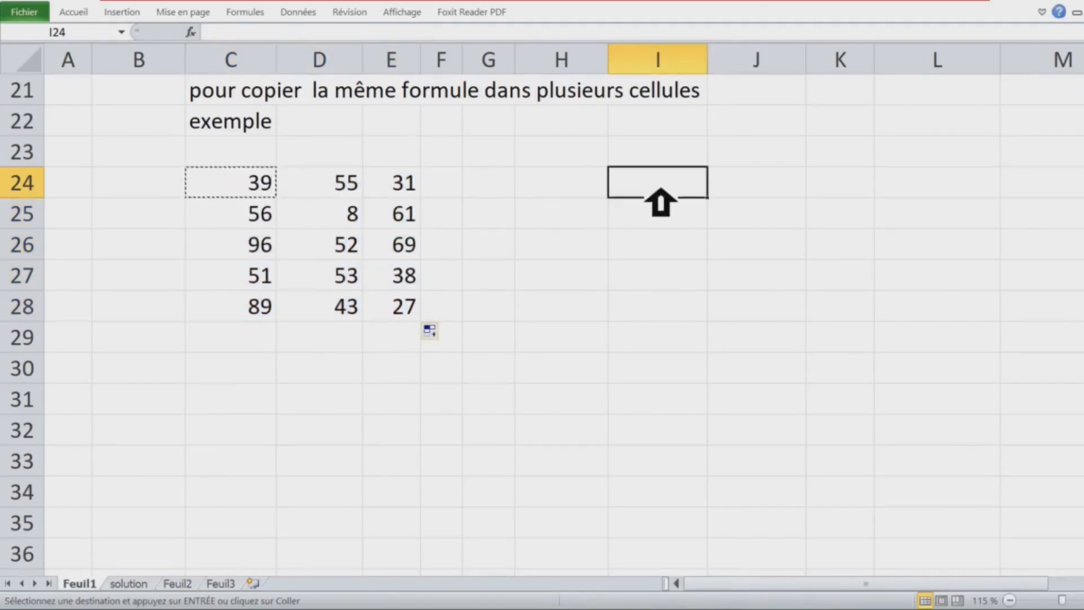
key(ctrl+v)
double_click(660, 190)
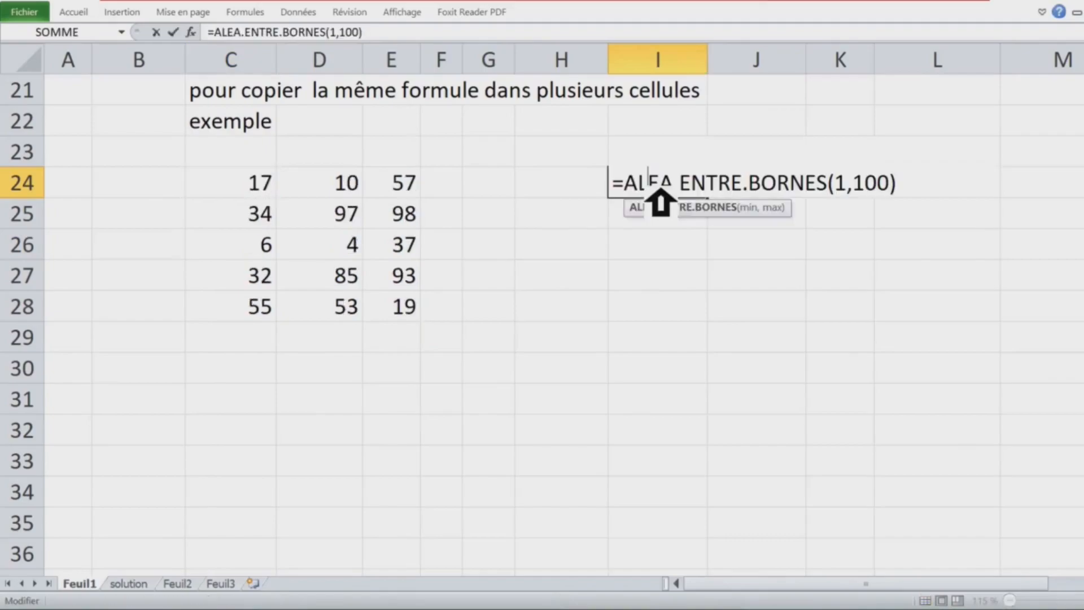
drag(619, 189, 976, 191)
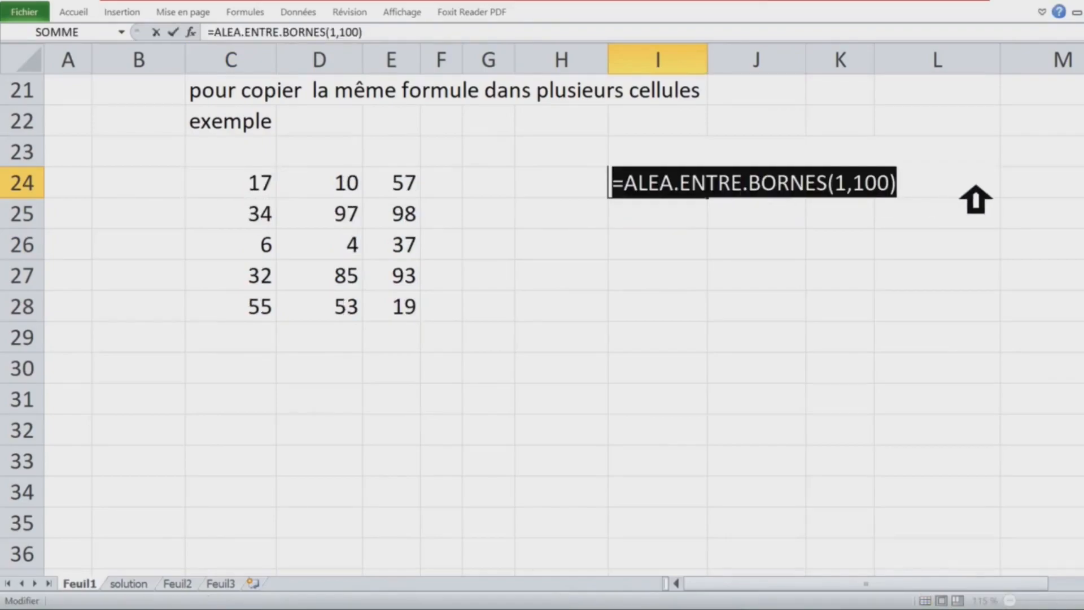
key(Escape)
drag(755, 213, 891, 282)
Step: Copy the random-number formula from C28 to I29 and fill it across I29:K29
click(676, 348)
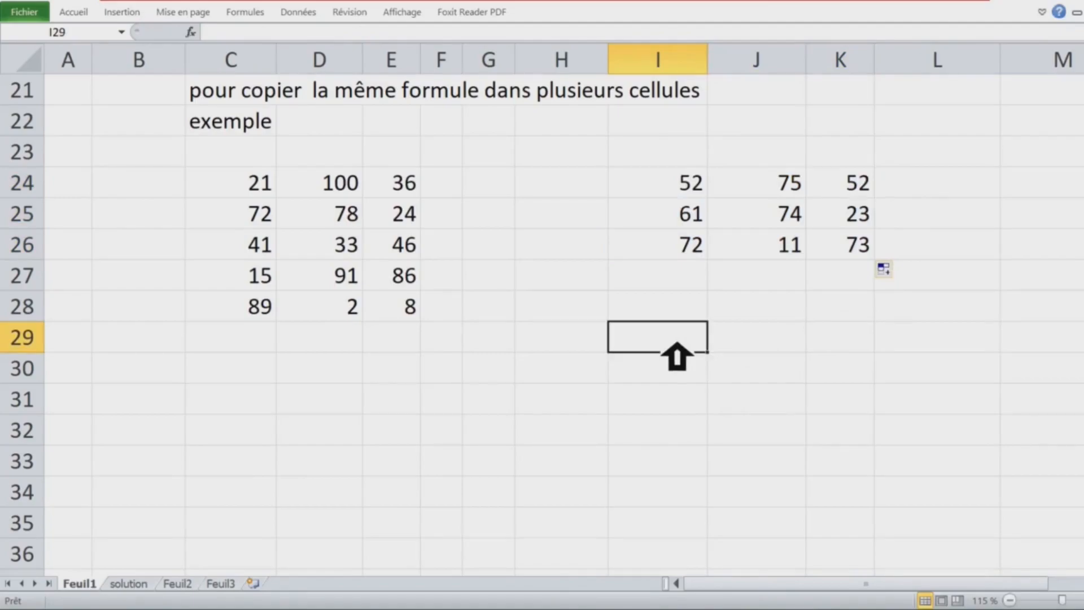
scroll(677, 348, down, 1)
click(273, 186)
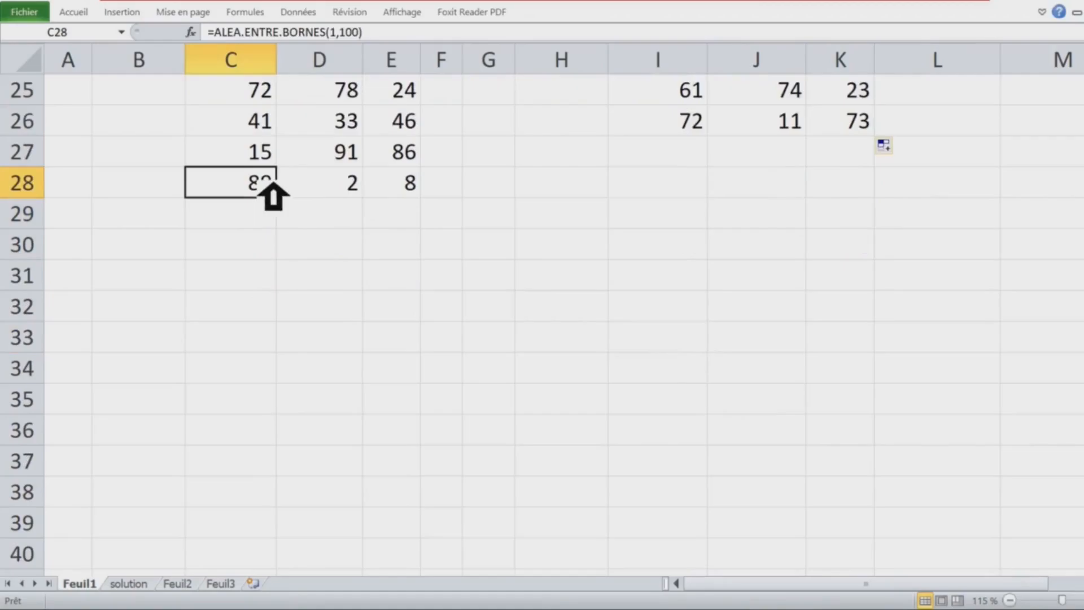
key(ctrl+c)
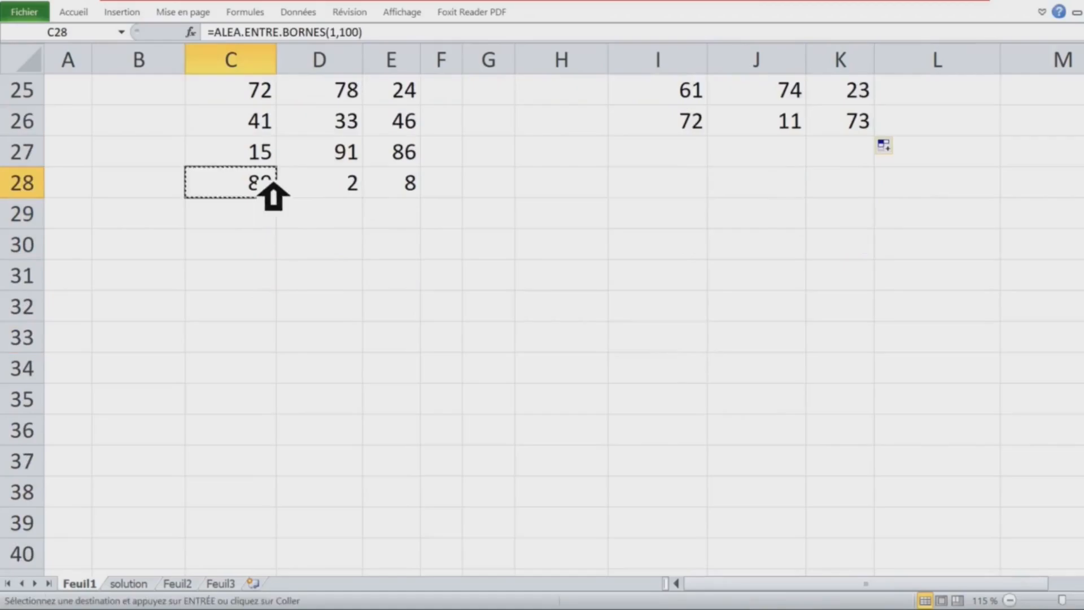
click(655, 225)
key(ctrl+v)
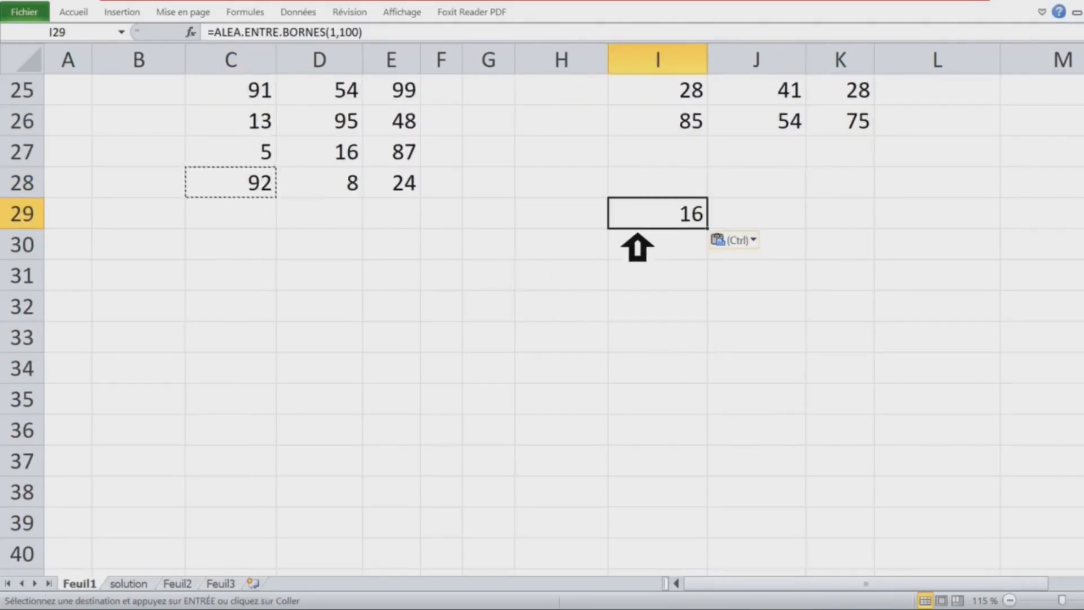
drag(708, 229, 869, 228)
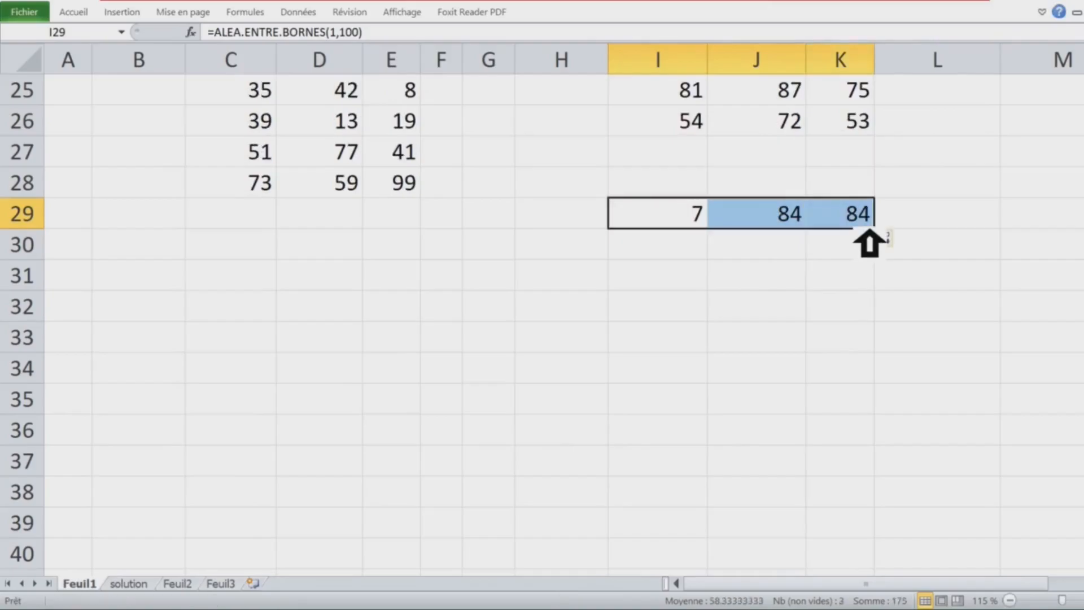
click(764, 319)
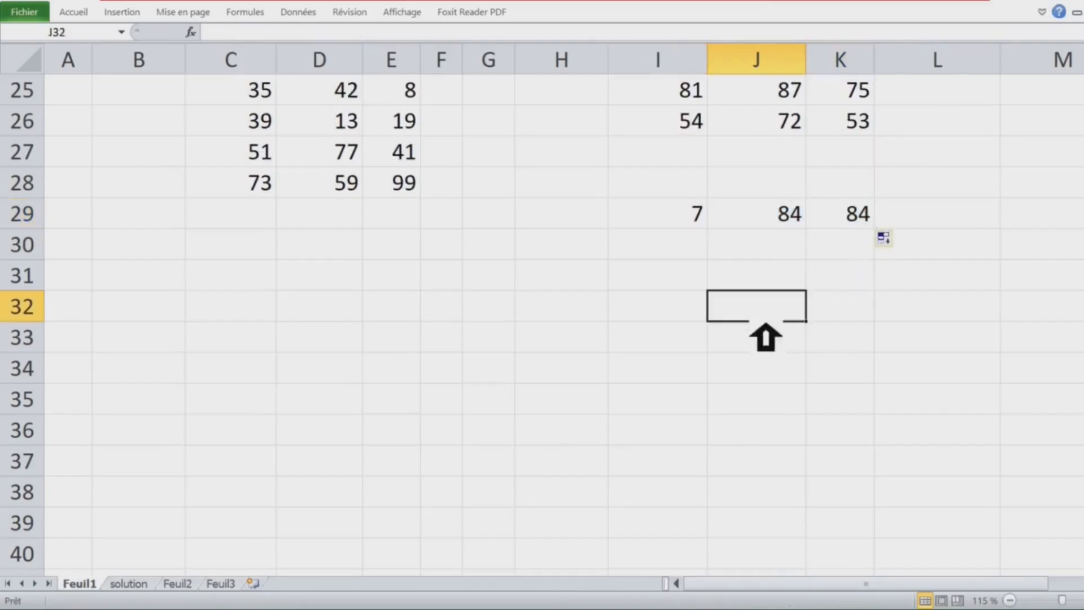
Step: Replace the random-number formulas in C24:K29 with their static values by copying the range and pasting values over it
scroll(370, 331, up, 3)
drag(275, 312, 882, 466)
key(ctrl+c)
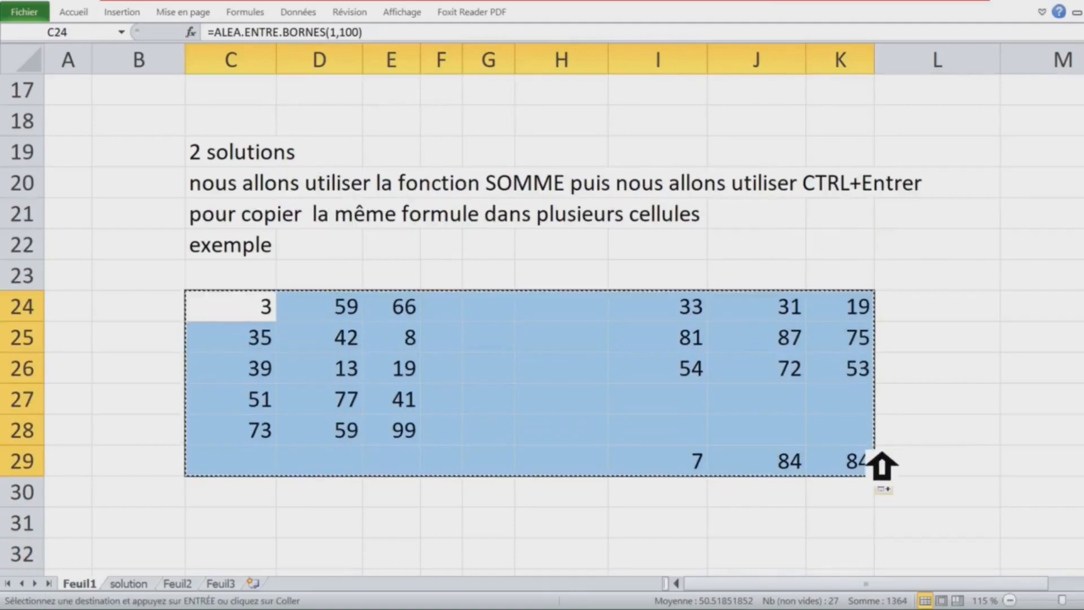
right_click(254, 334)
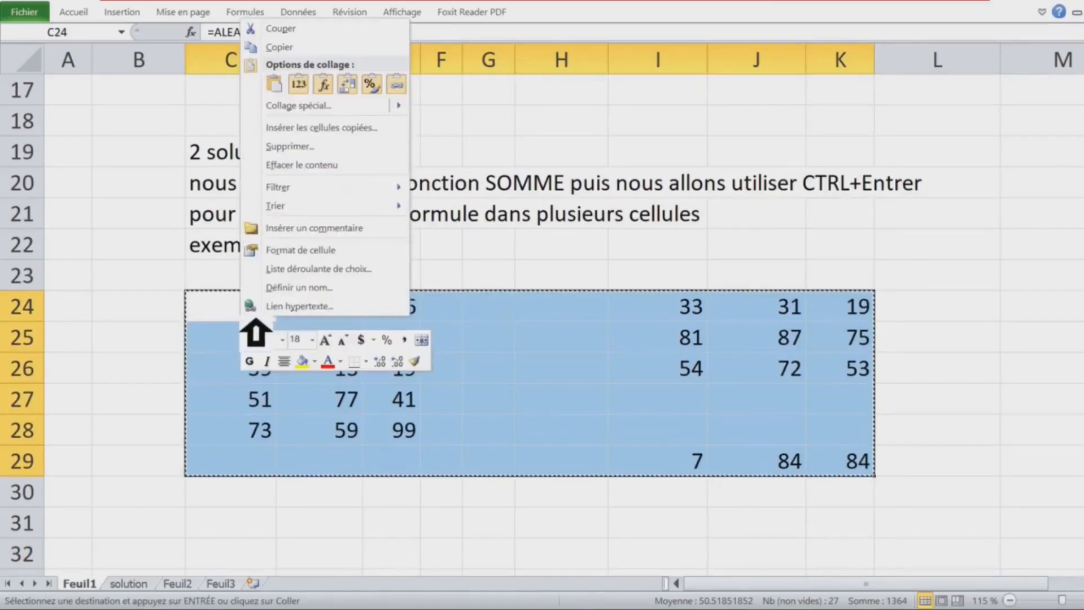
click(298, 84)
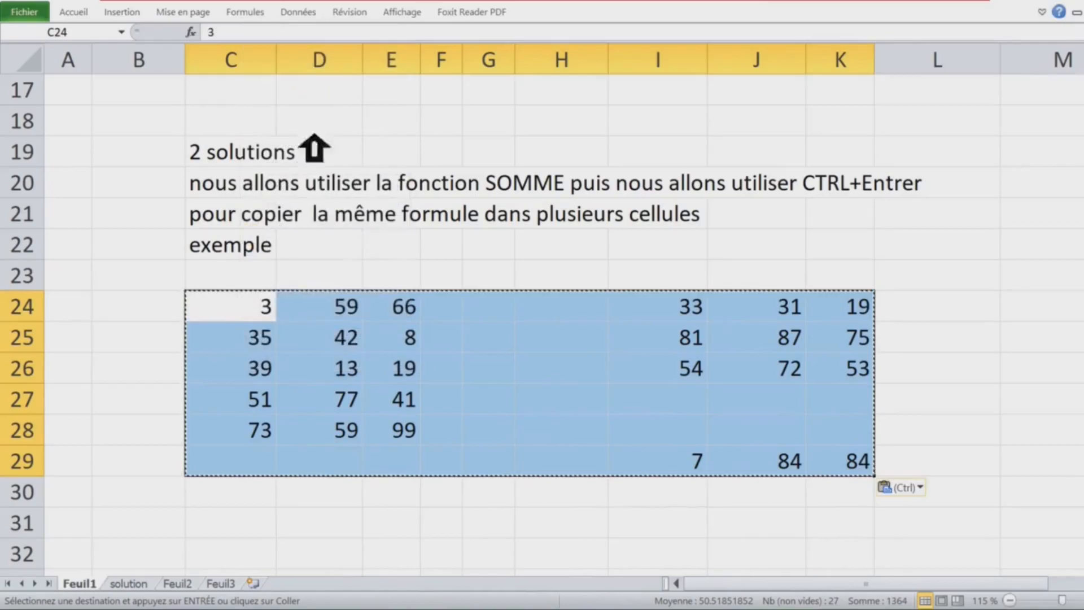
Step: Apply all borders to the three number blocks C24:E28, I24:K26 and I29:K29 together
drag(274, 317, 397, 446)
key(Escape)
drag(698, 315, 861, 375)
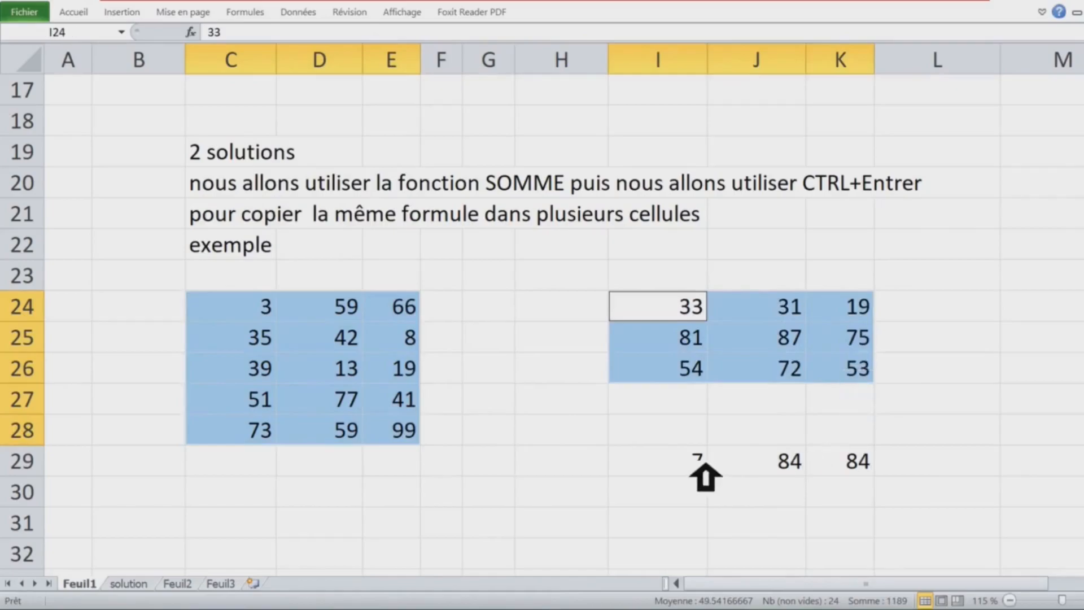
drag(706, 476, 876, 476)
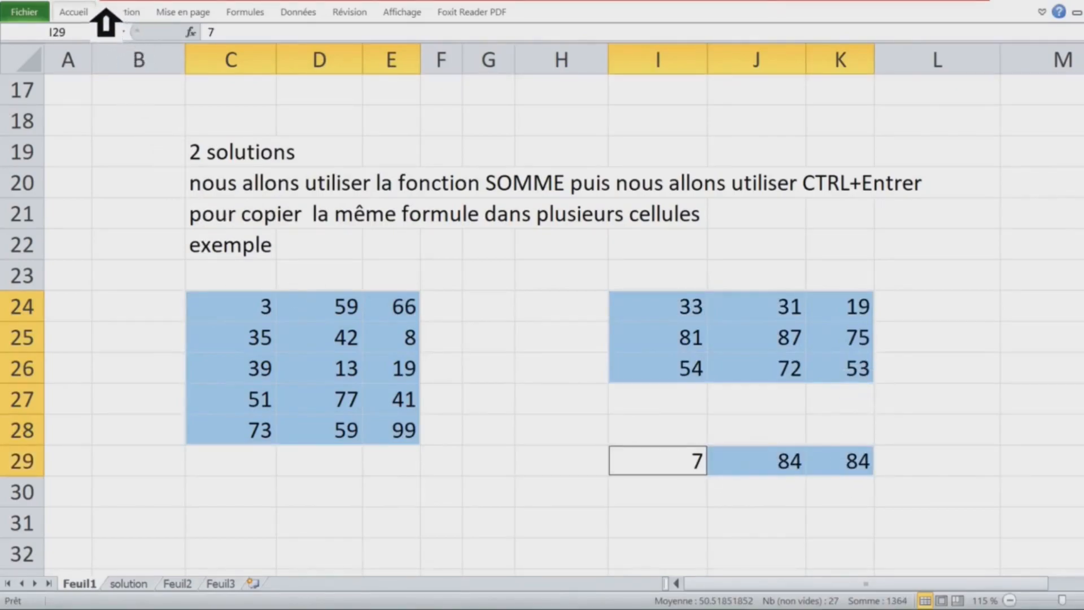
double_click(87, 10)
click(159, 64)
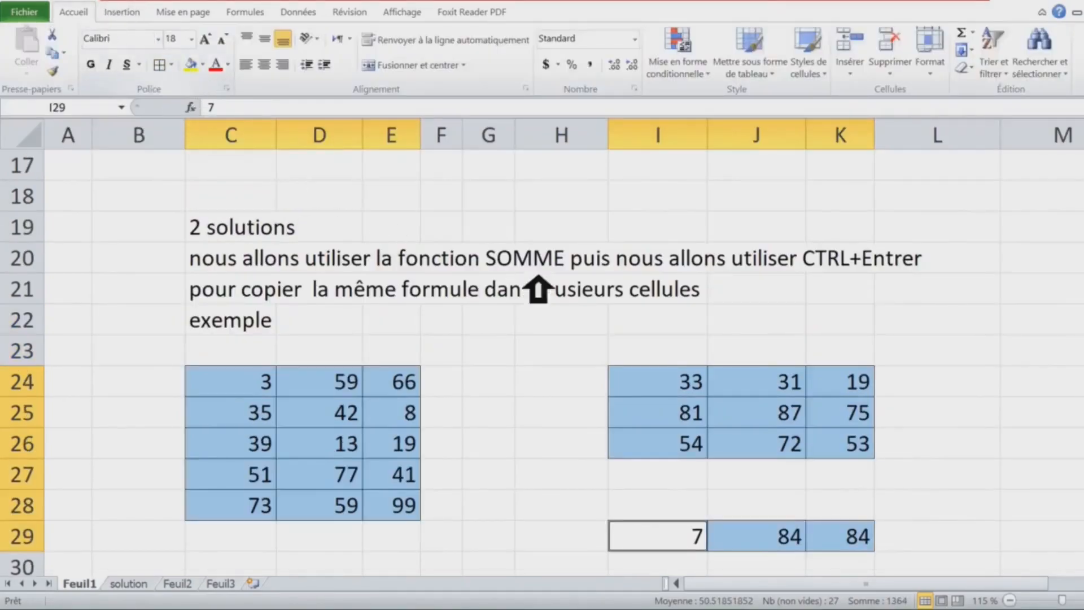
Step: Enter the heading "total" in F23, L23 and L28 for the three number blocks
scroll(540, 288, down, 1)
click(449, 263)
key(Up)
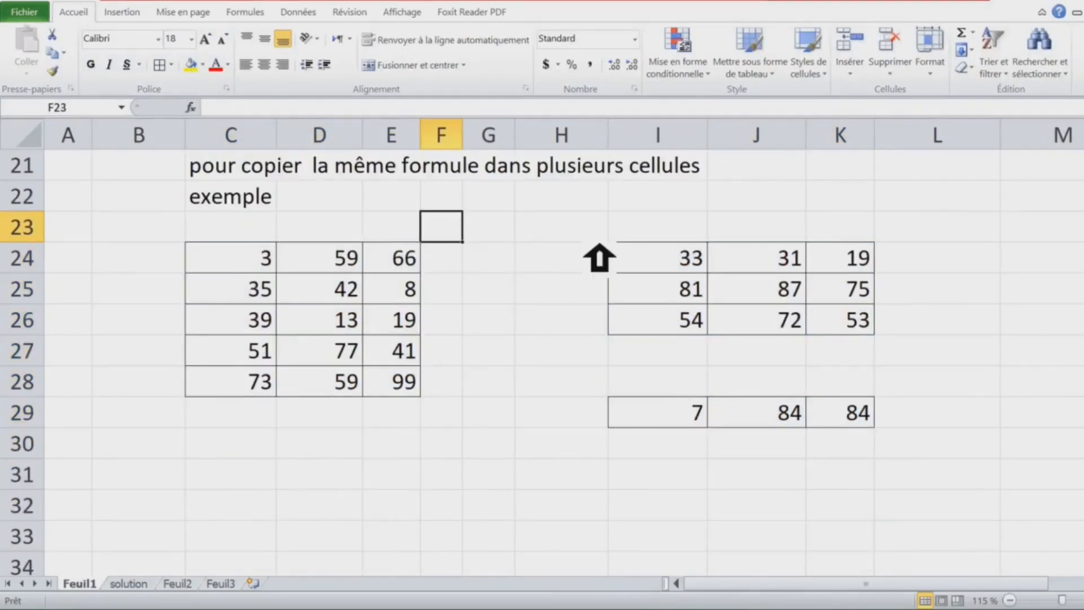
text(total)
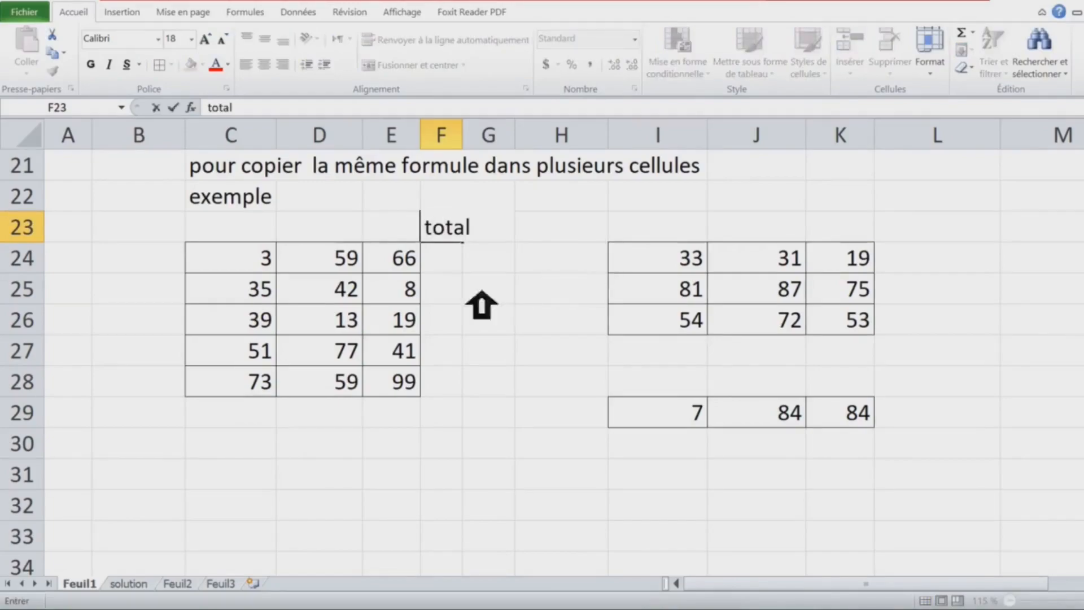
click(560, 300)
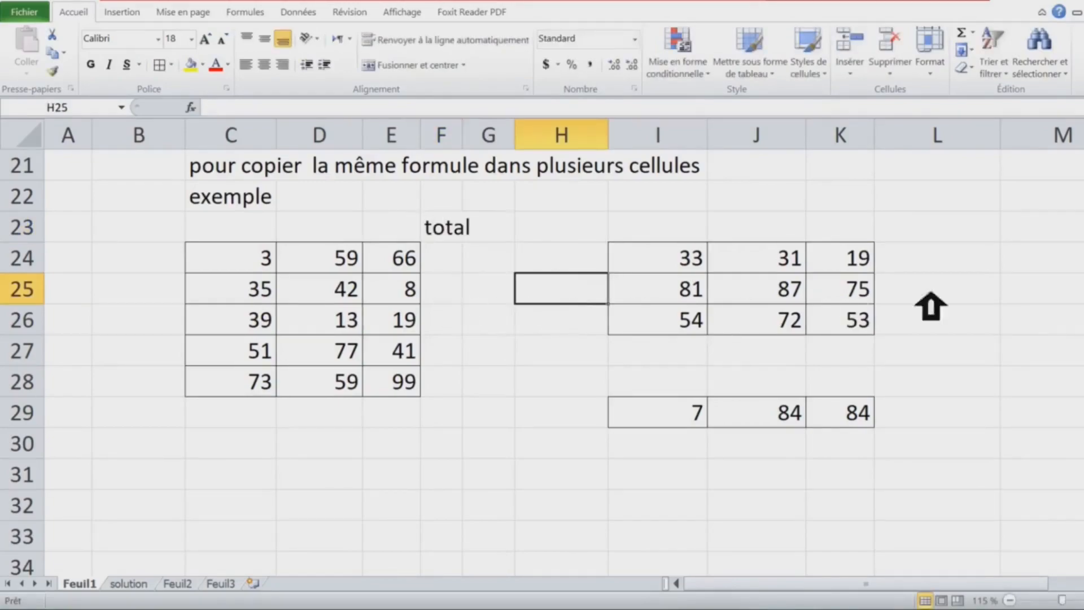
click(934, 233)
text(to)
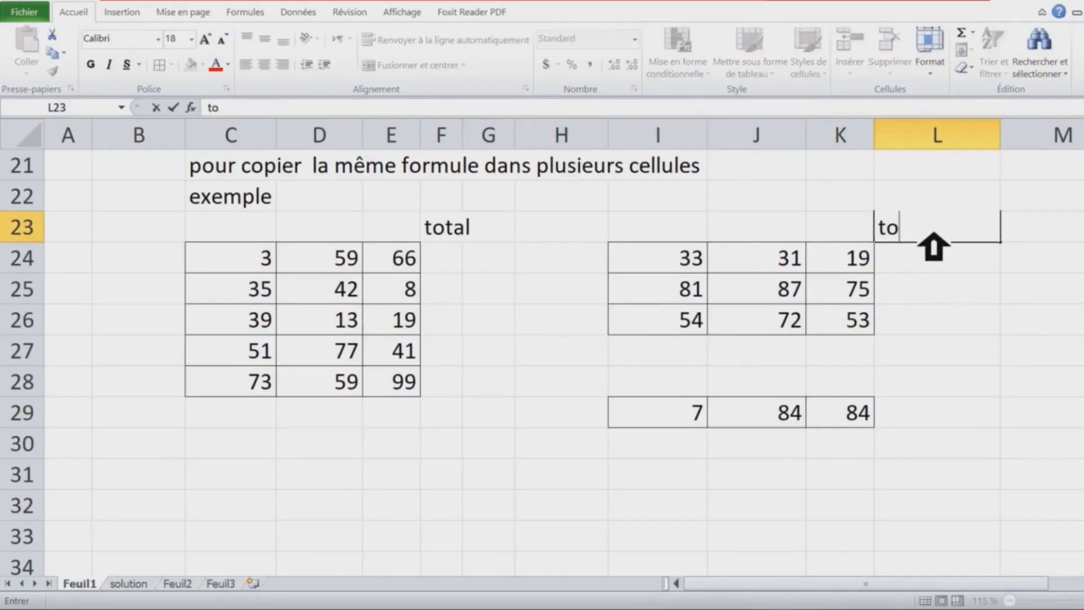
text(tal)
click(933, 381)
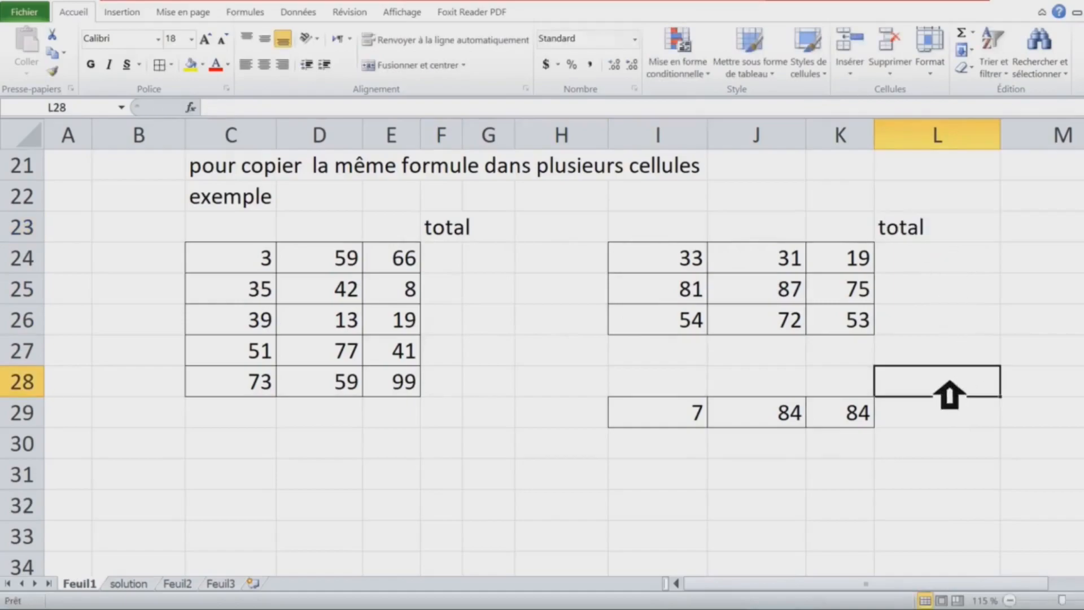
text(total)
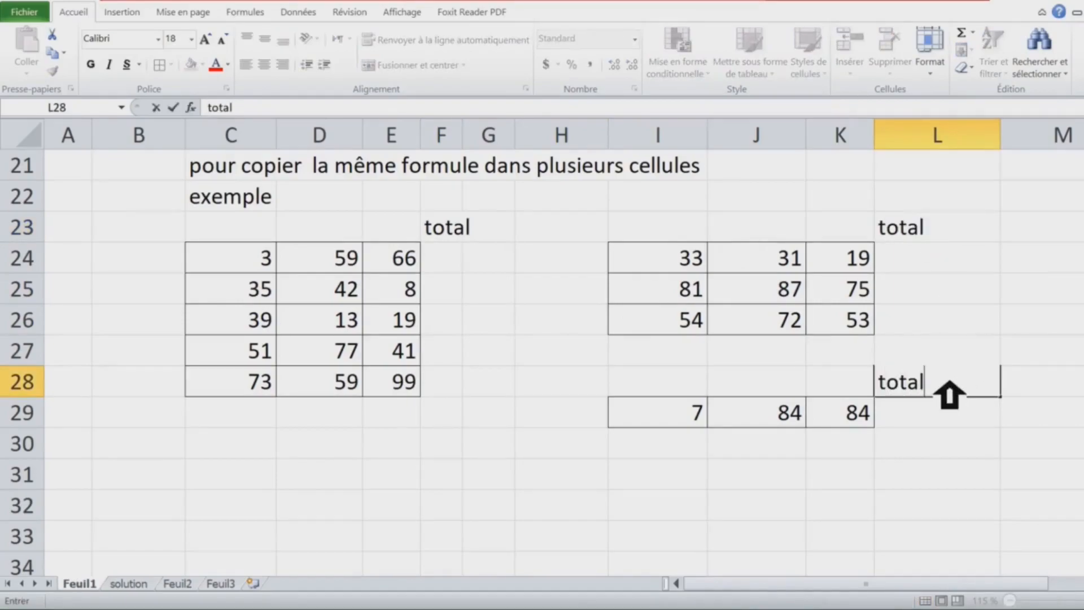
click(924, 474)
Step: Enter the row-total formula =SOMME(I29:K29) in F24:F28, L24:L26 and L29 all at once, with L29 as the active cell
drag(265, 260, 395, 310)
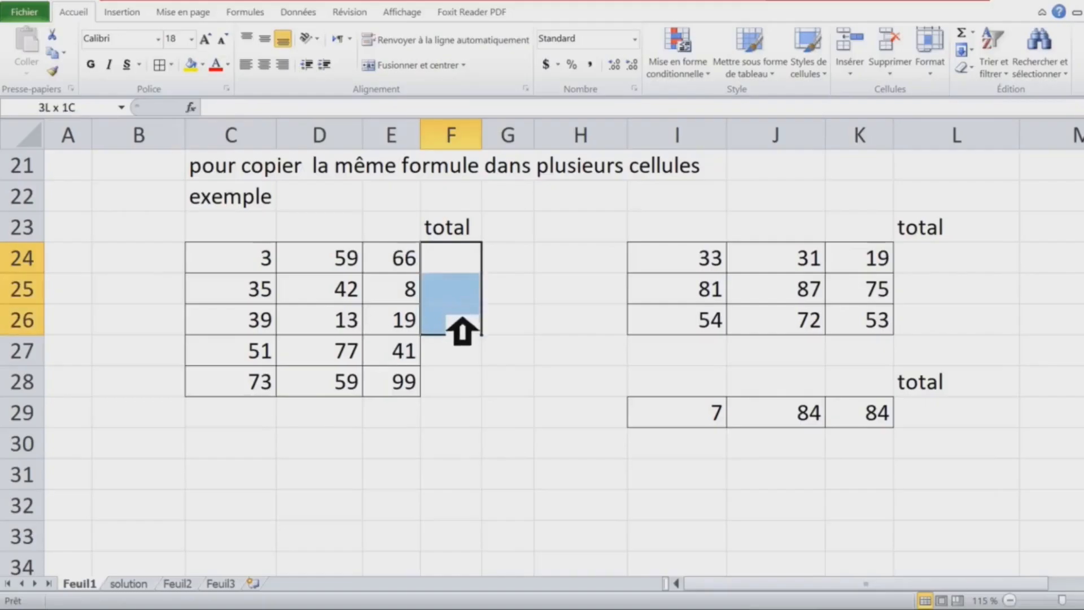
drag(459, 327, 461, 396)
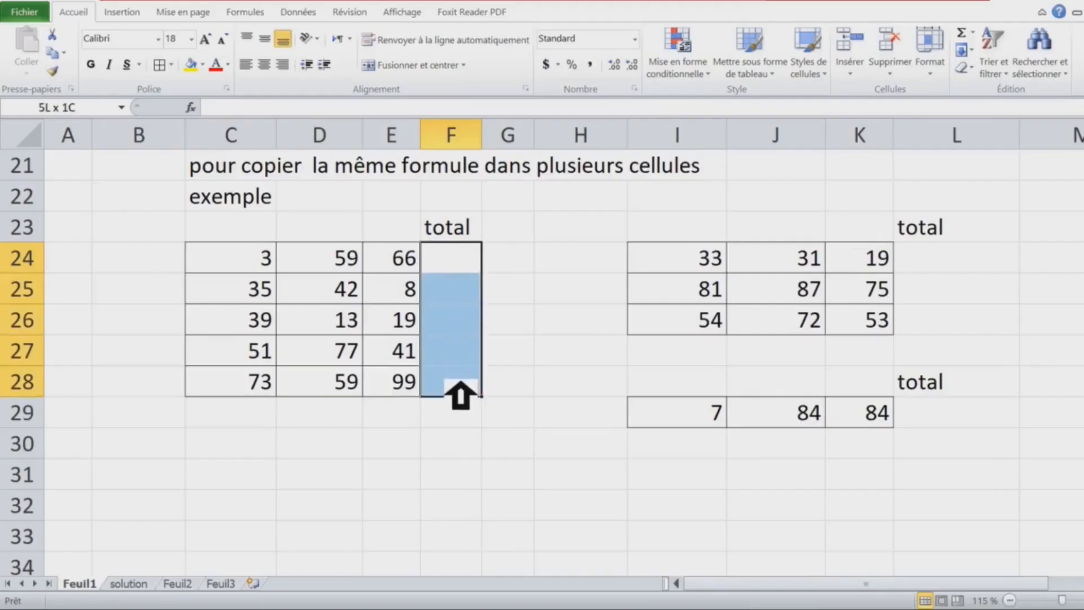
drag(959, 273, 959, 335)
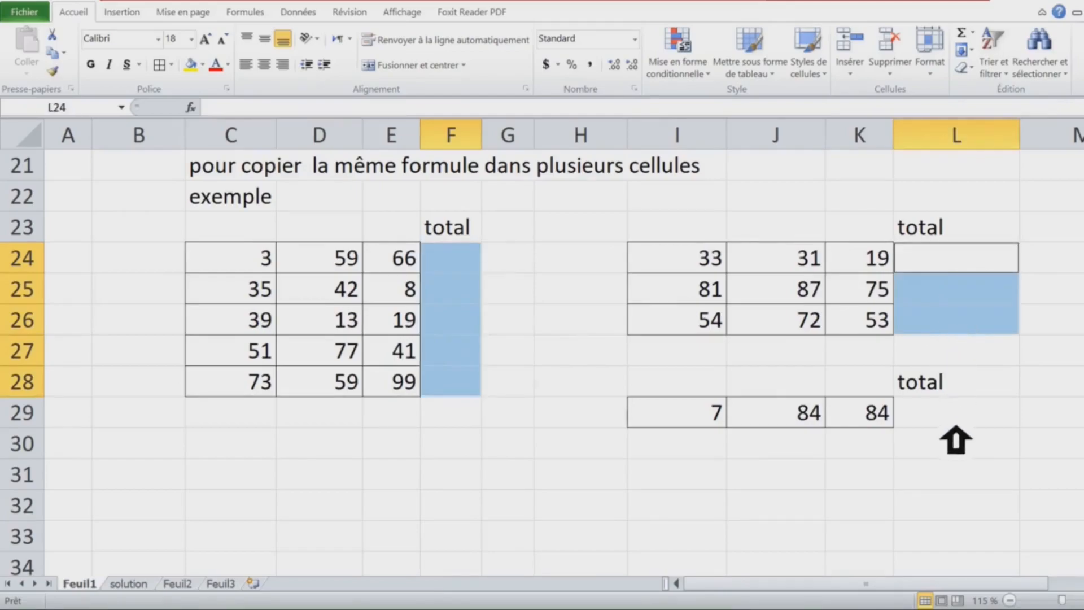
ctrl+click(949, 417)
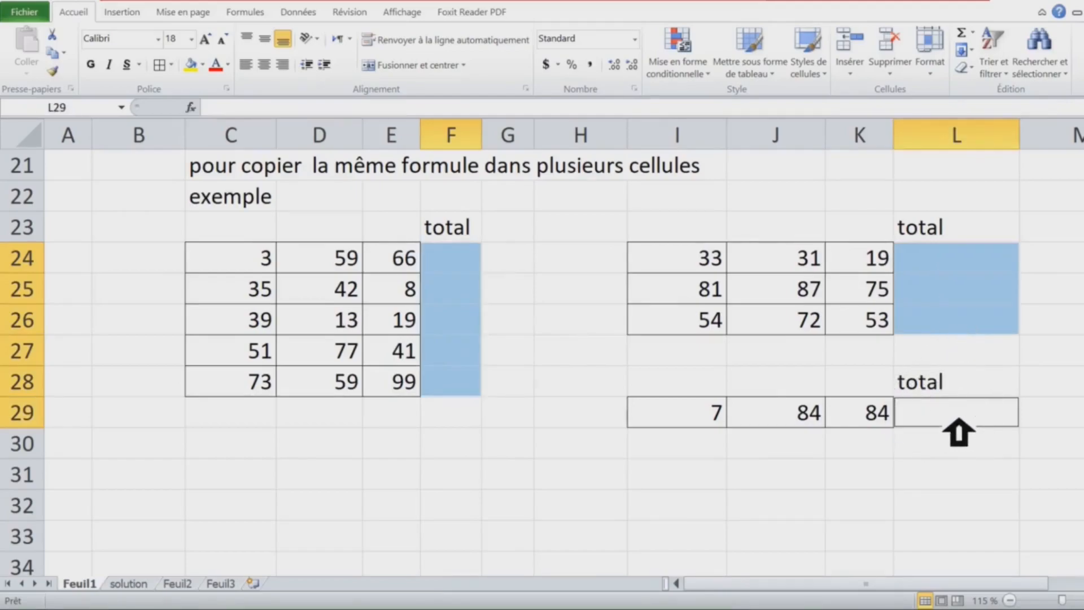
text(=somme)
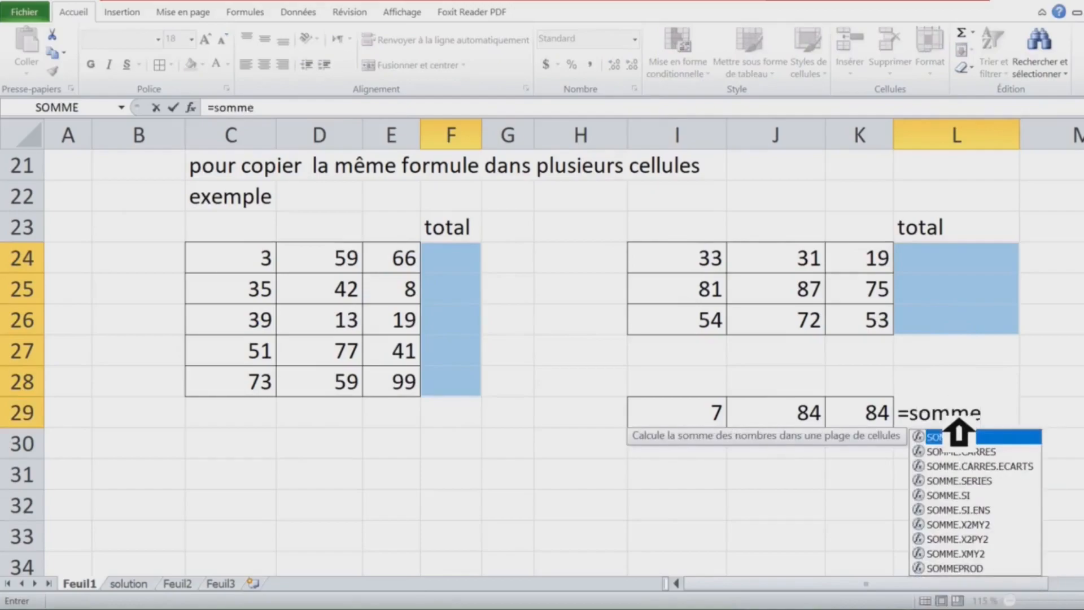
key(Tab)
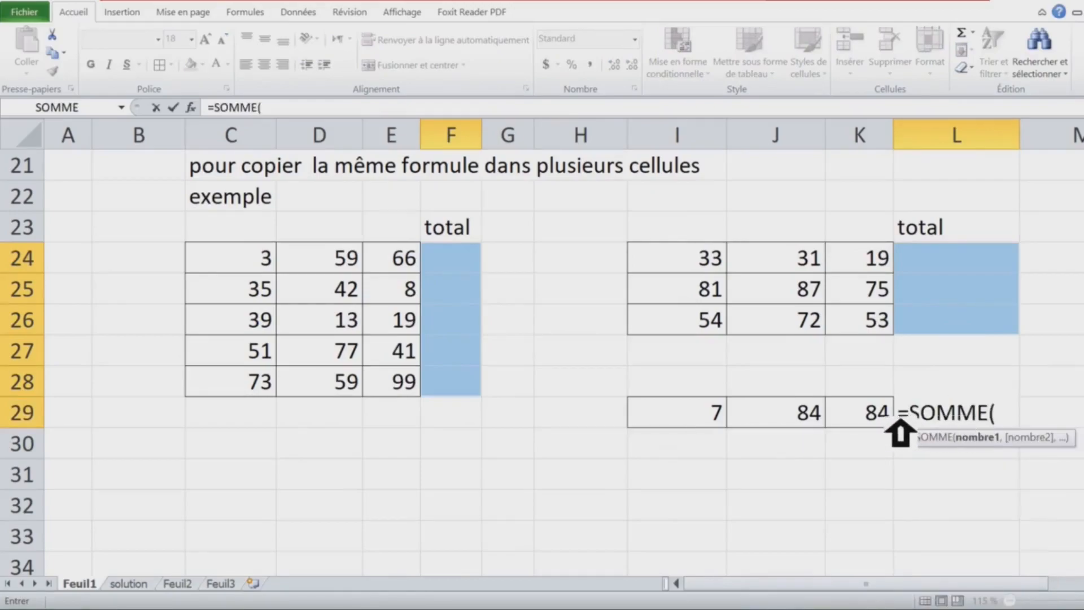
drag(706, 421, 877, 420)
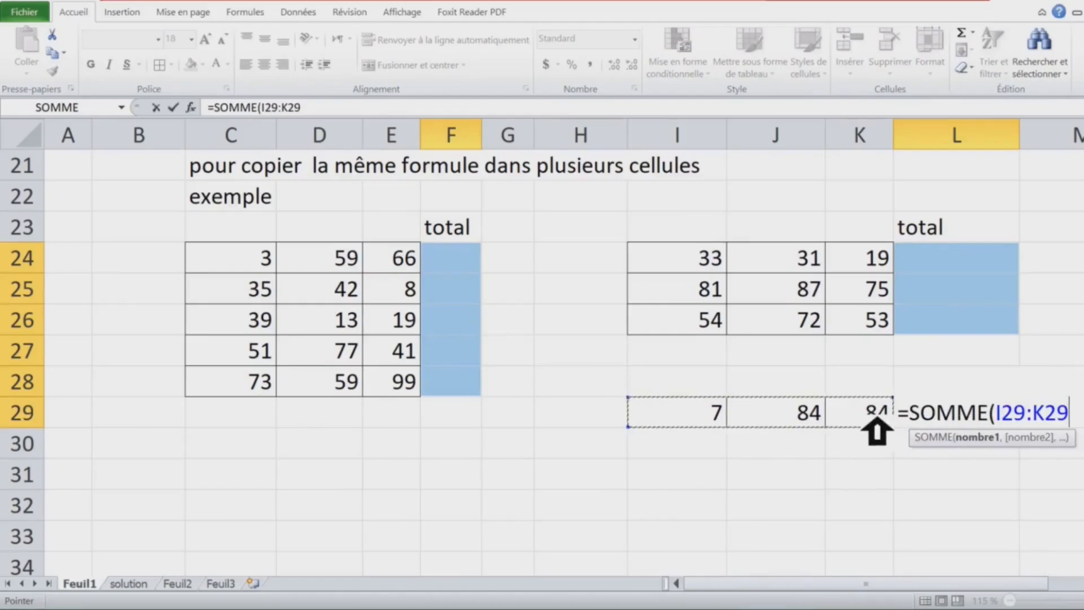
text())
scroll(891, 430, down, 1)
scroll(890, 431, up, 1)
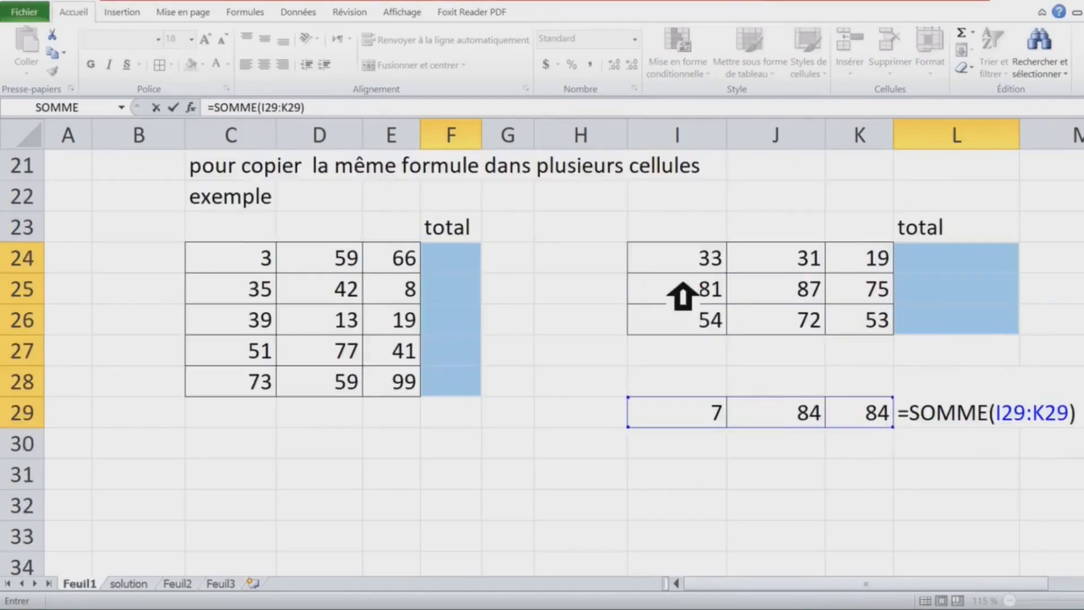
scroll(682, 296, down, 1)
scroll(683, 295, up, 1)
key(ctrl+Return)
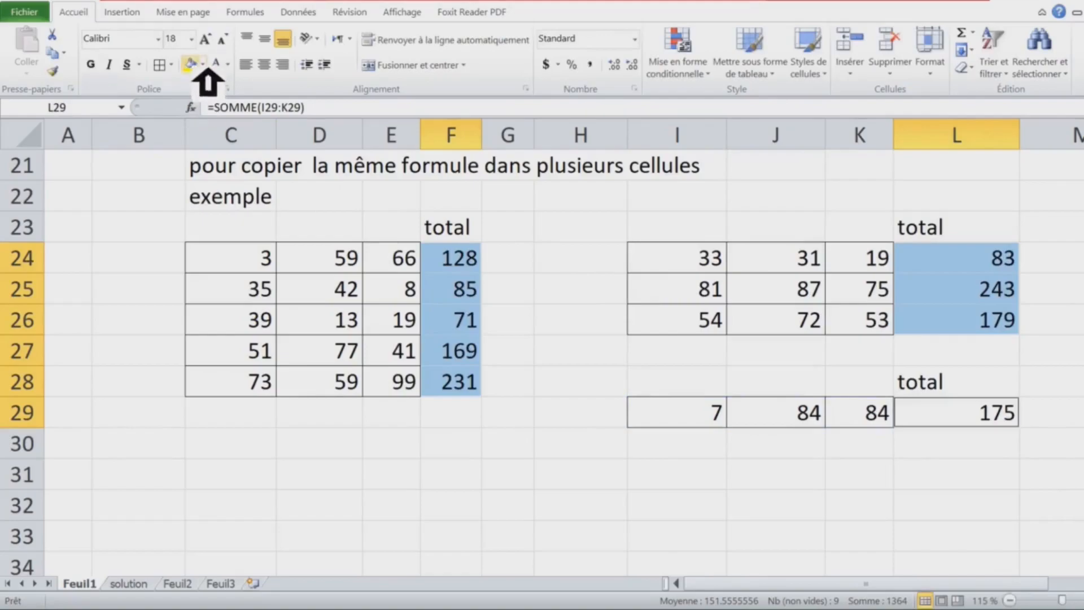
Step: Fill the row-total cells F24:F28, L24:L26 and L29 with yellow and collapse the ribbon
click(191, 63)
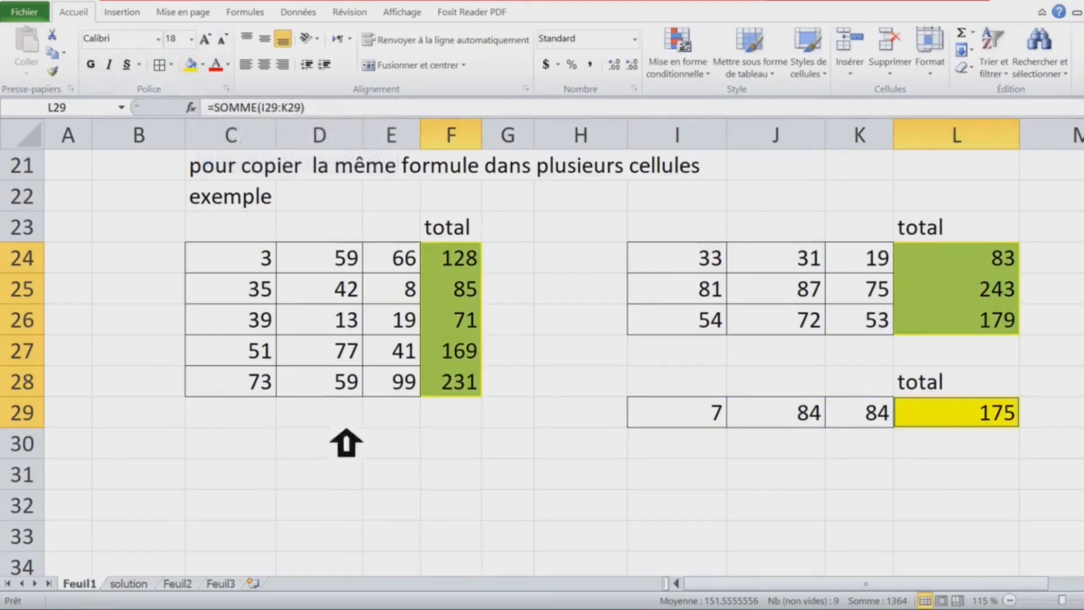
double_click(79, 12)
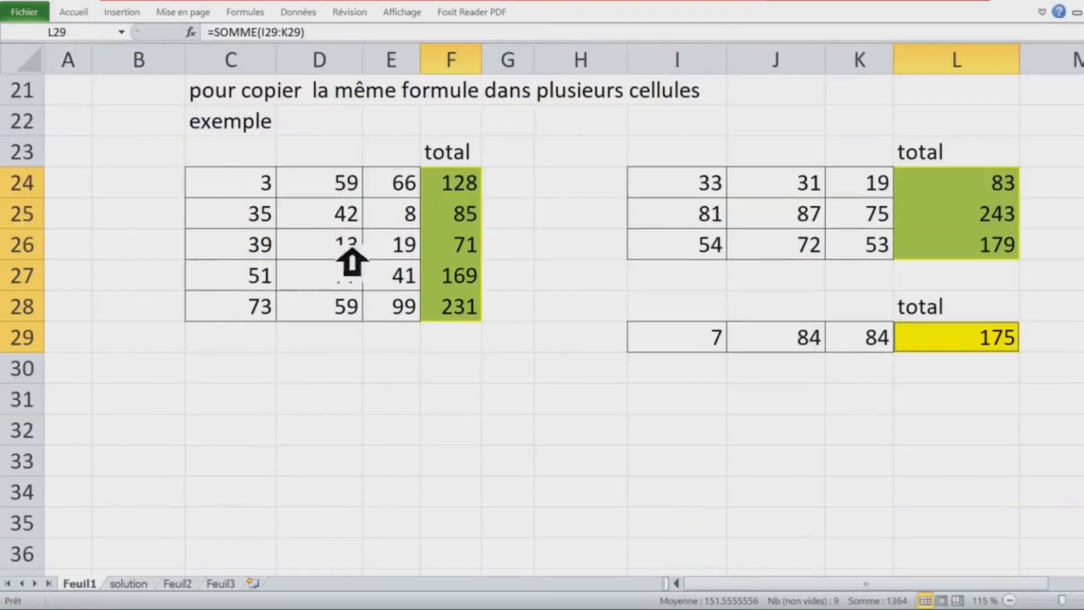
click(271, 340)
Step: Enter the column-total formula =SOMME(I24:I26) in C29:F29 and I27:L27 all at once, with I27 as the active cell
drag(271, 341, 479, 339)
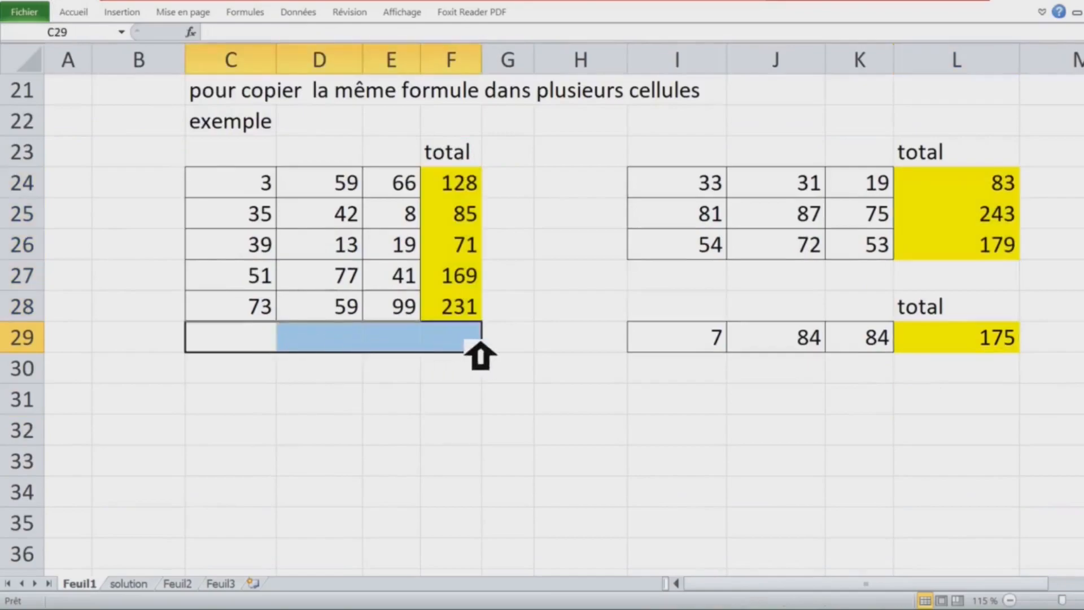
drag(716, 282, 1016, 293)
text(=somme)
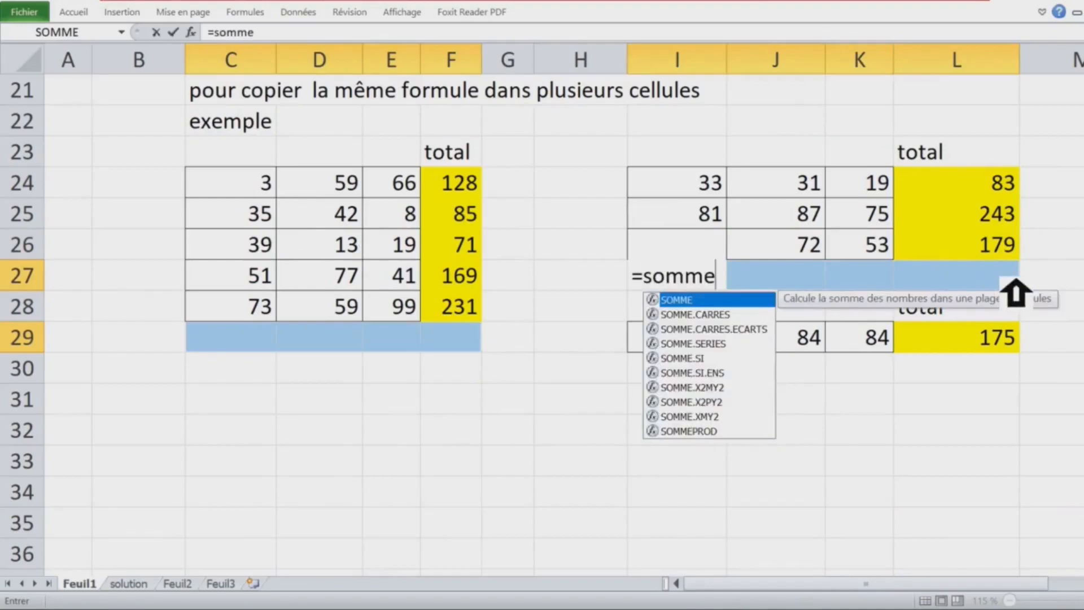
key(Tab)
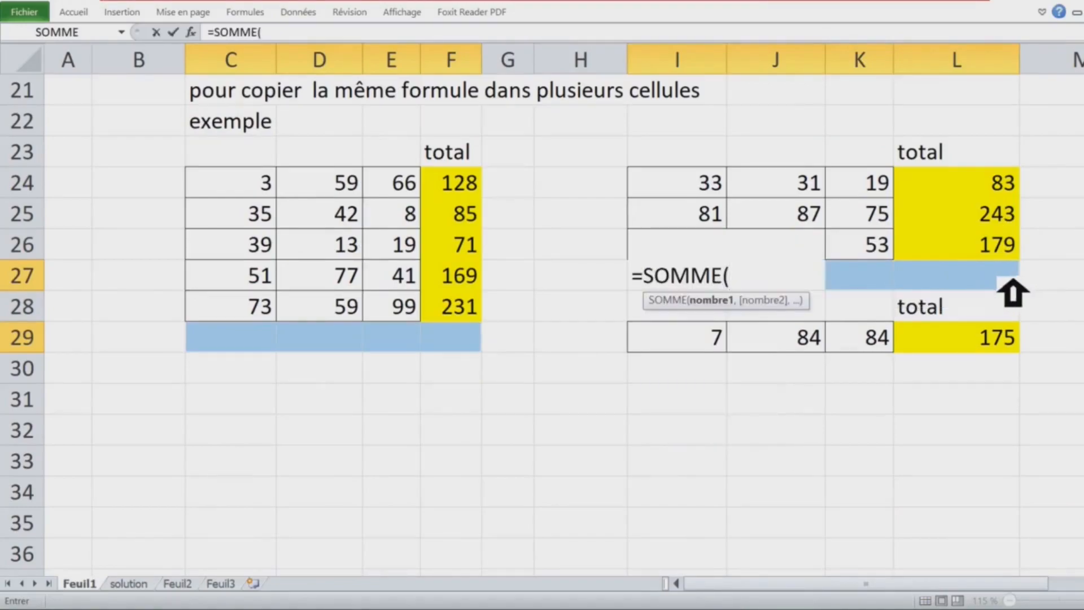
drag(649, 192, 679, 238)
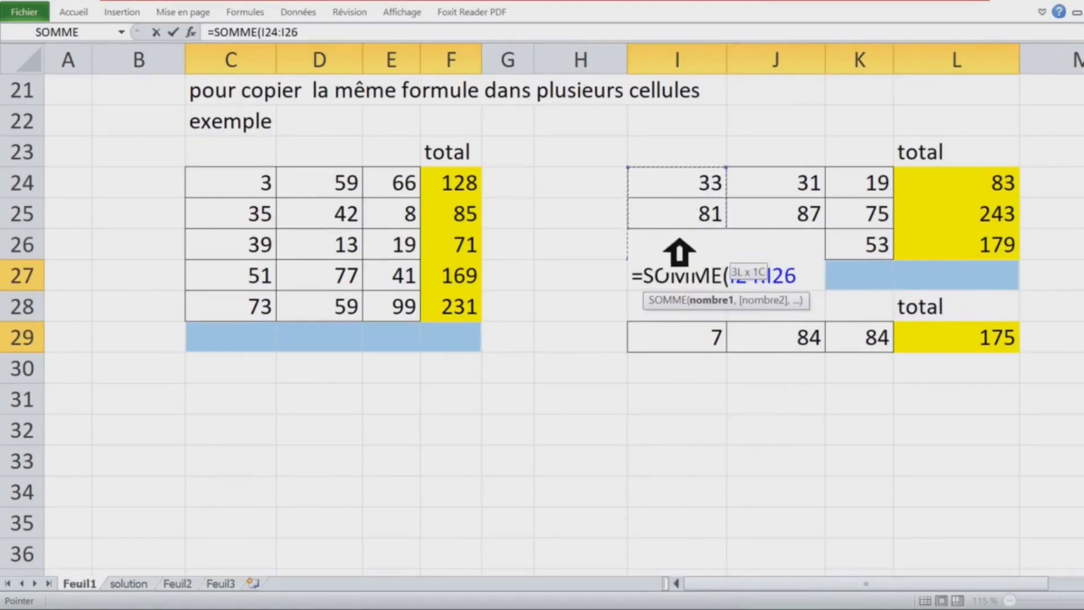
text())
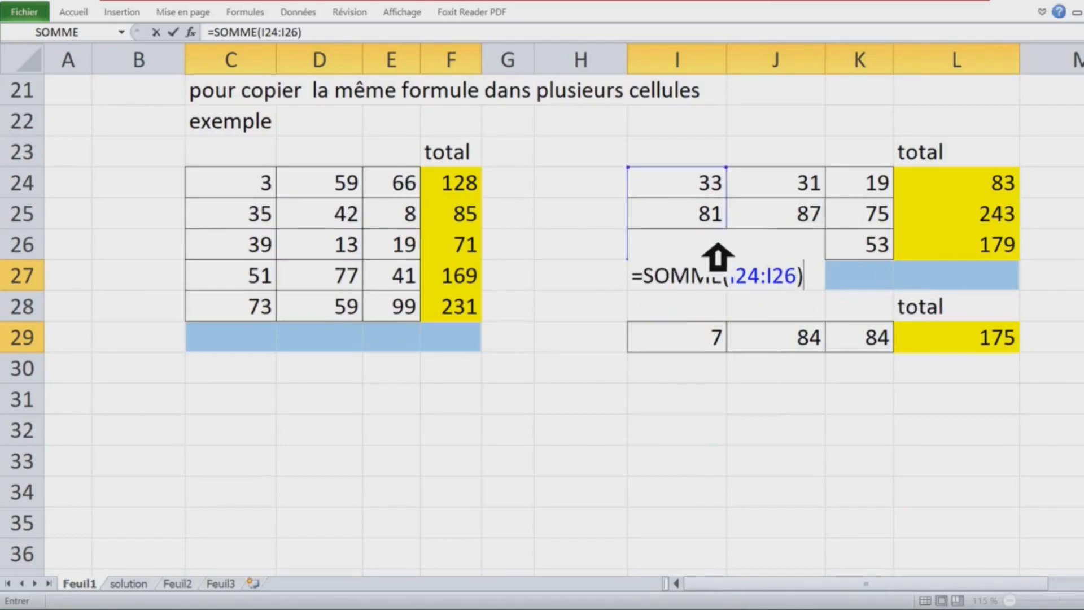
key(ctrl+Return)
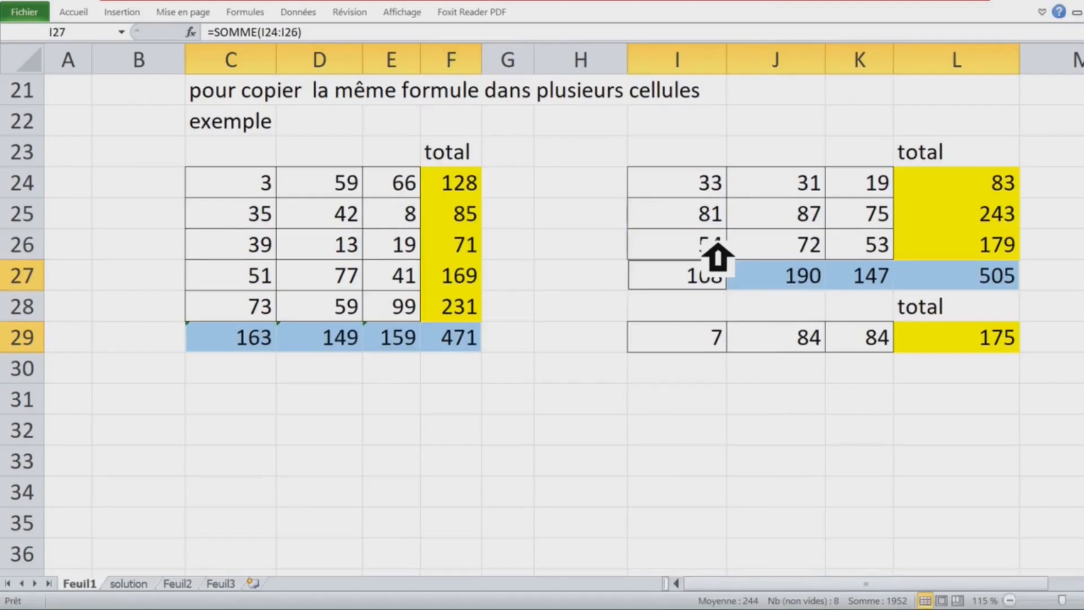
Step: Examine which ranges the column-total formulas in F29 and I27 cover, leaving both formulas as they are
click(459, 346)
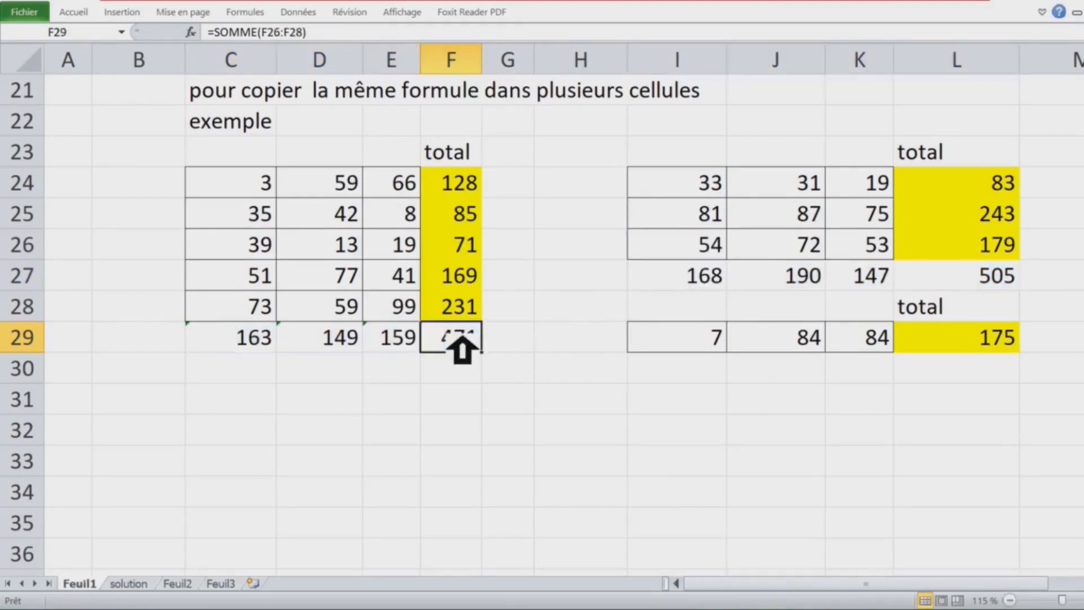
double_click(461, 347)
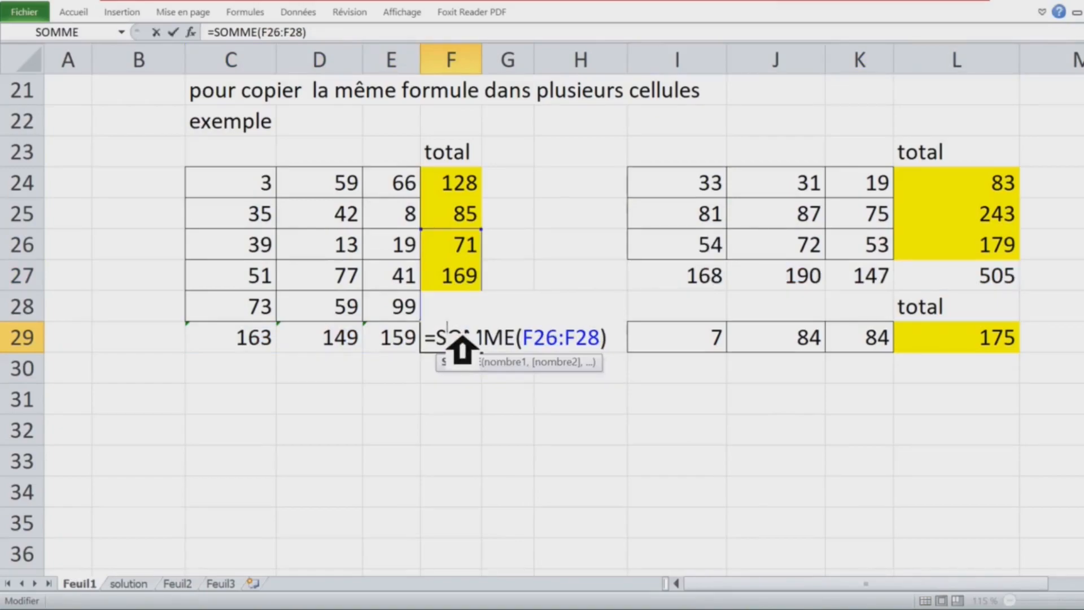
key(Escape)
click(645, 281)
double_click(694, 283)
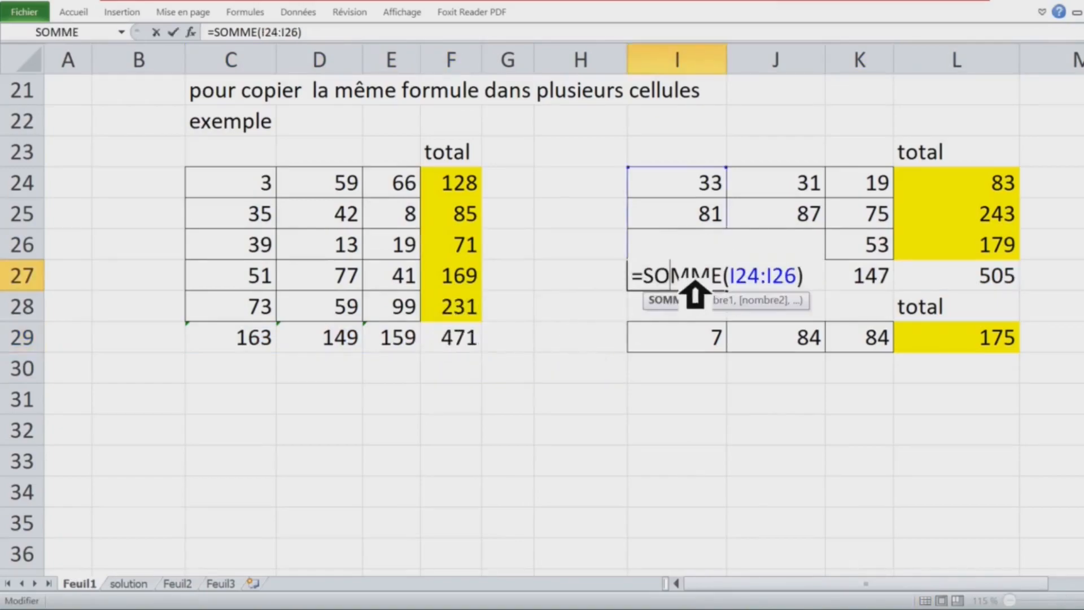
key(ctrl+Return)
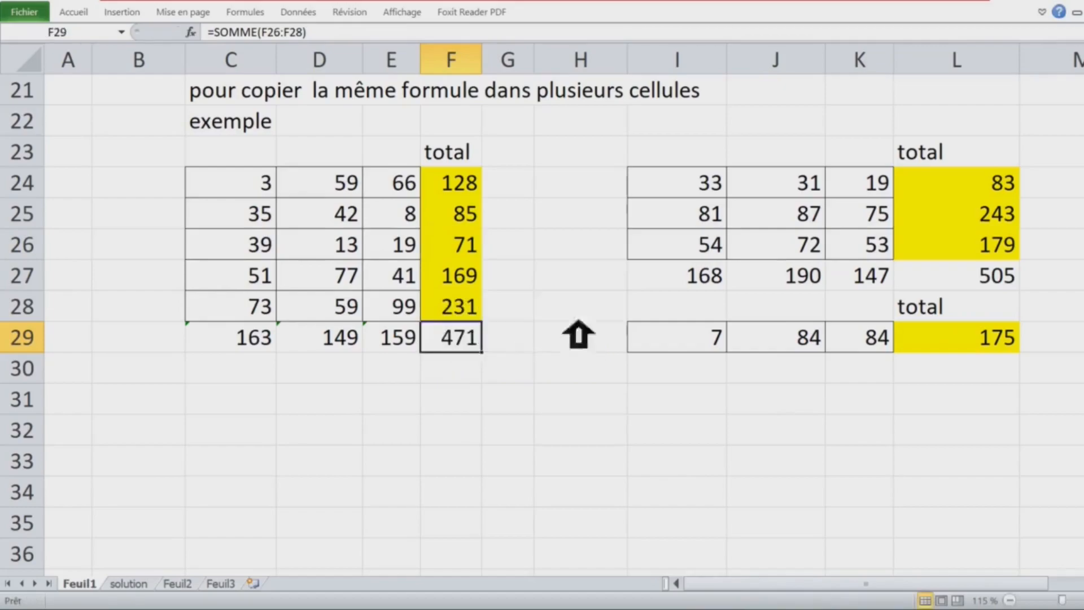
double_click(710, 280)
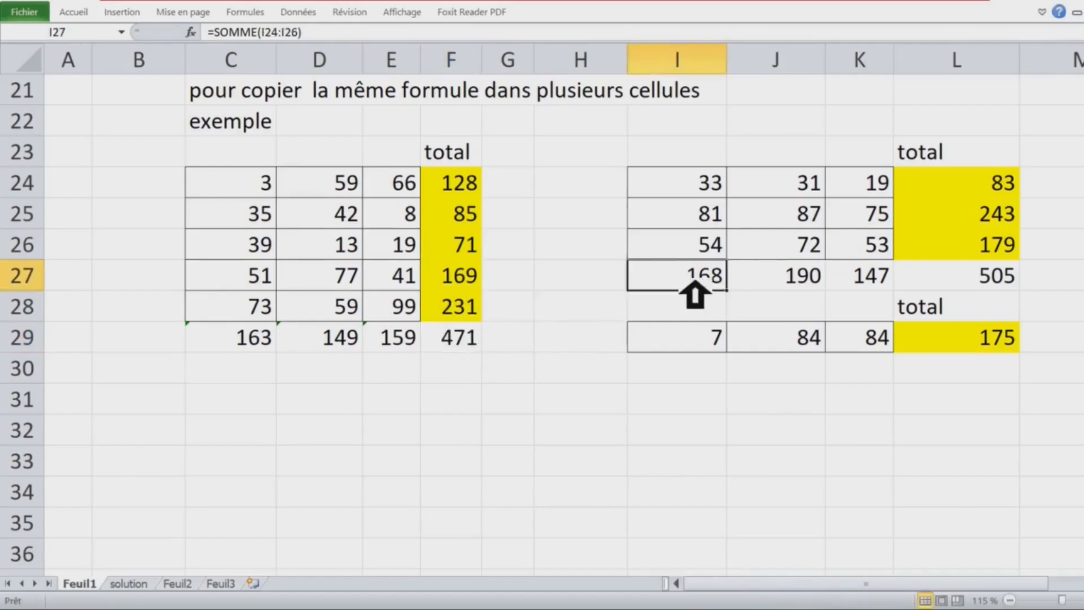
key(ctrl+Return)
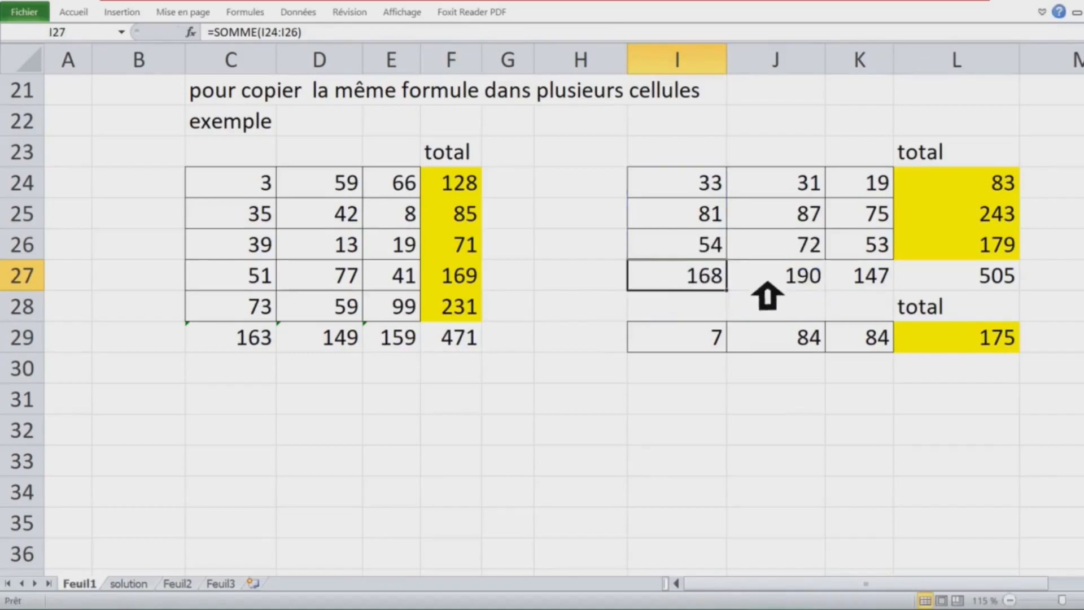
Step: Correct the column total in C29 to =SOMME(C24:C28) and copy the corrected formula across D29:F29
click(257, 342)
double_click(254, 344)
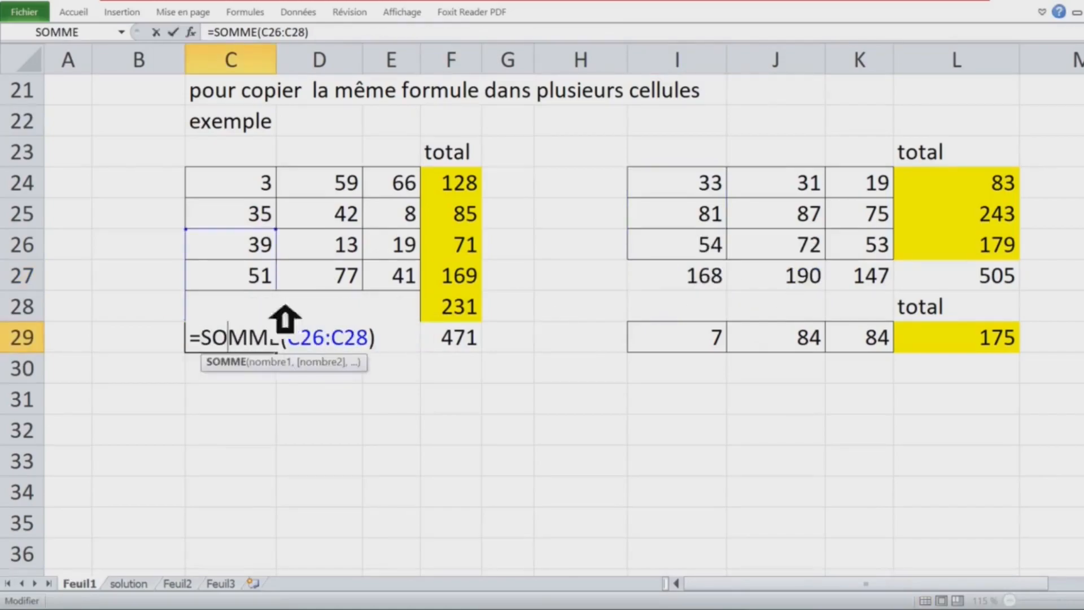
drag(292, 248, 293, 193)
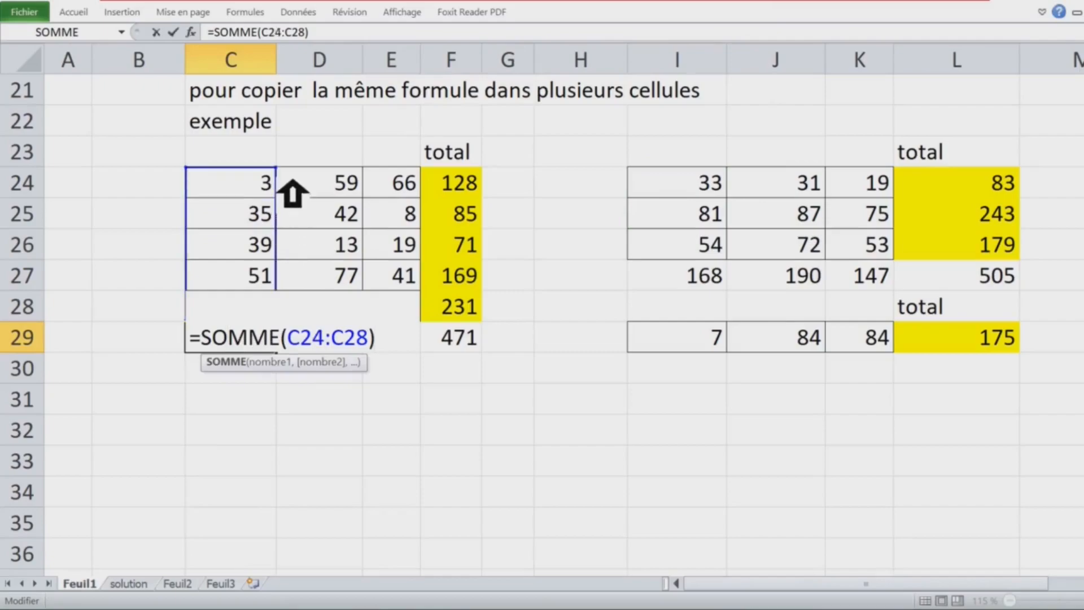
key(Return)
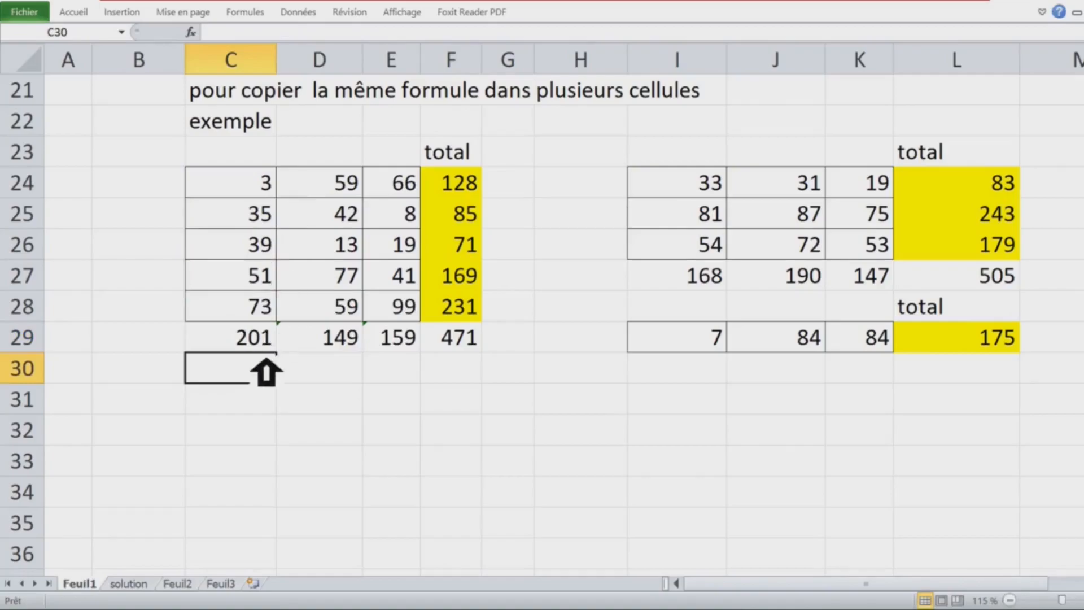
click(240, 340)
drag(289, 352, 484, 356)
click(578, 412)
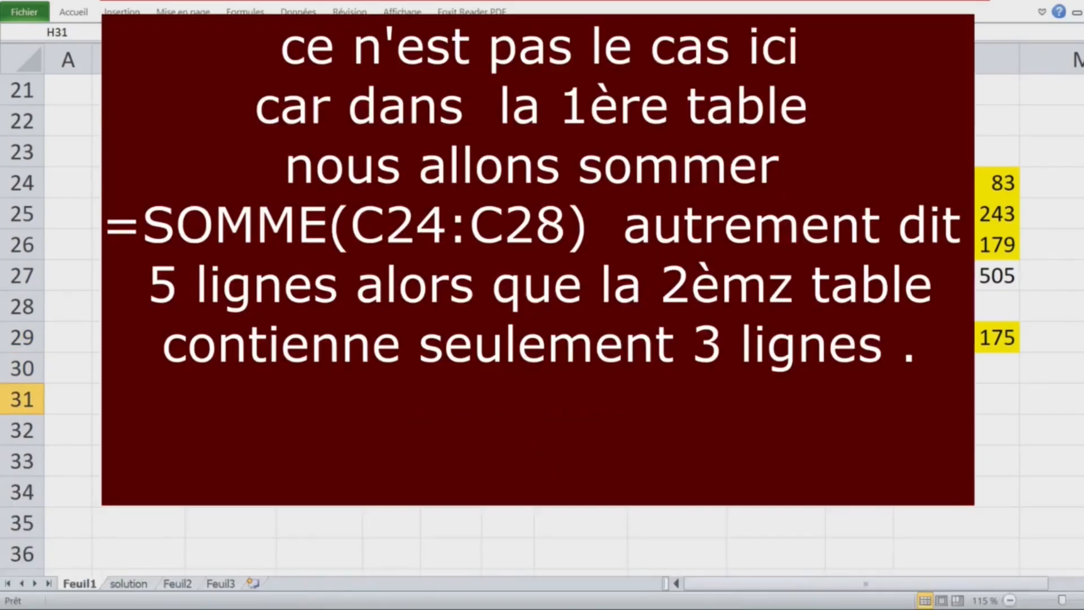
Step: Enter the heading "solution 3" in D35, below the example tables
scroll(578, 423, down, 3)
click(319, 275)
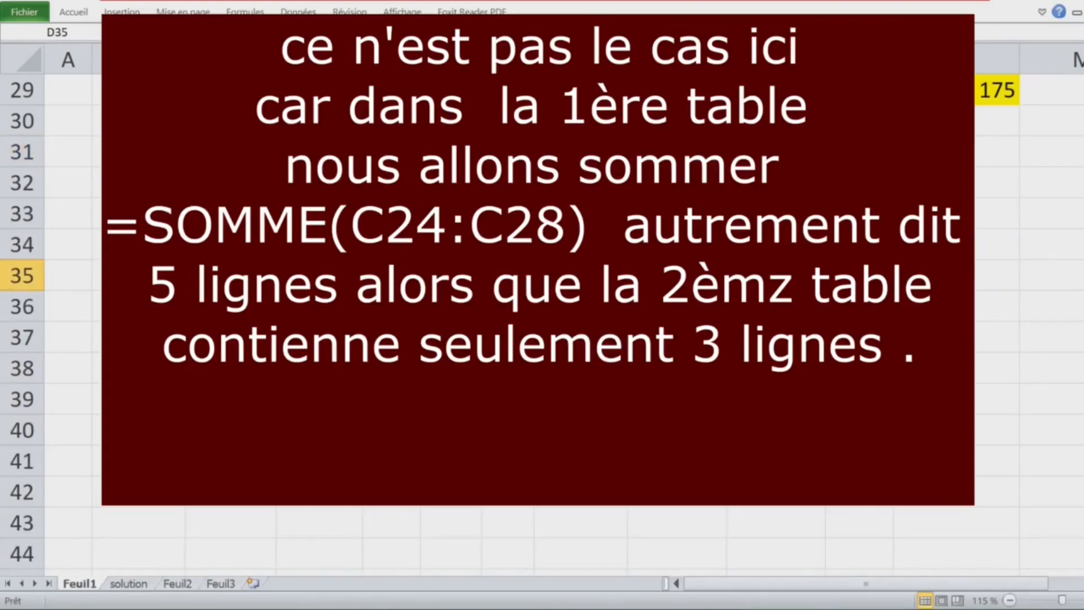
double_click(320, 275)
key(Return)
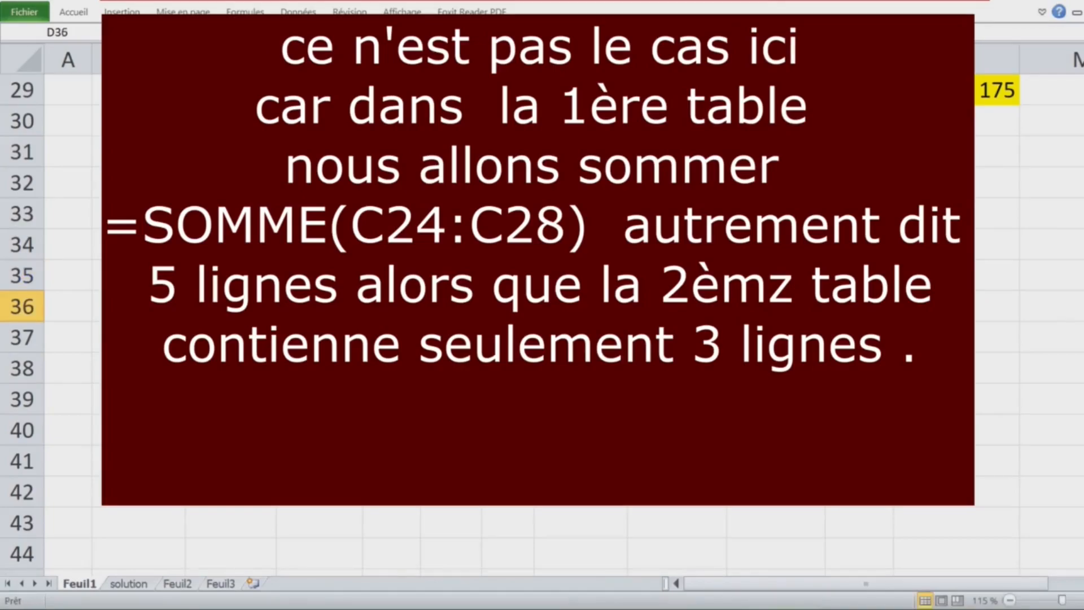
scroll(538, 322, down, 2)
scroll(538, 322, up, 2)
click(451, 276)
text(=)
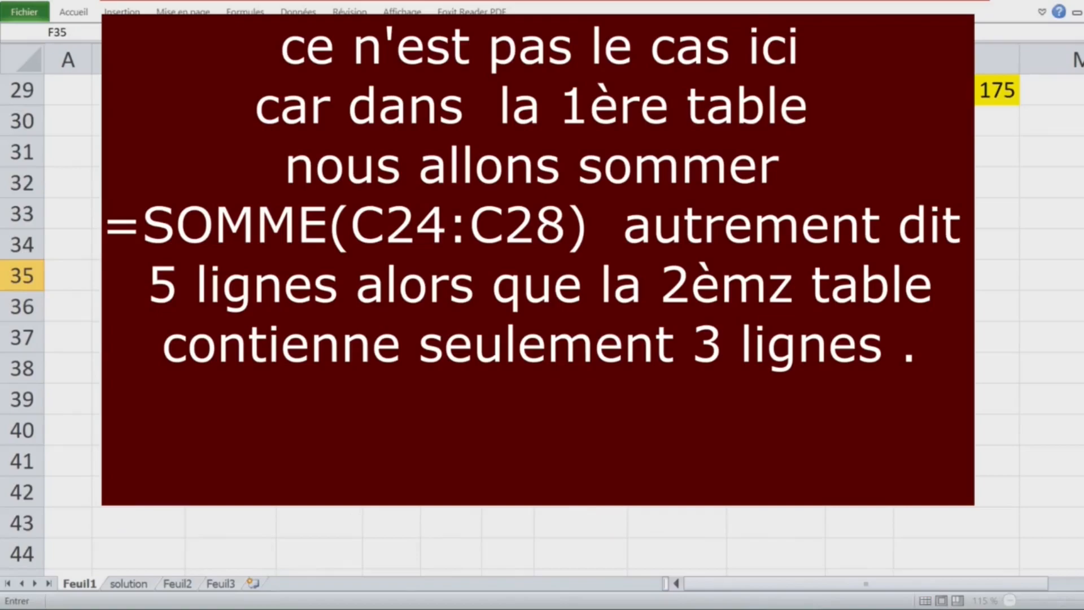
text(us simpl)
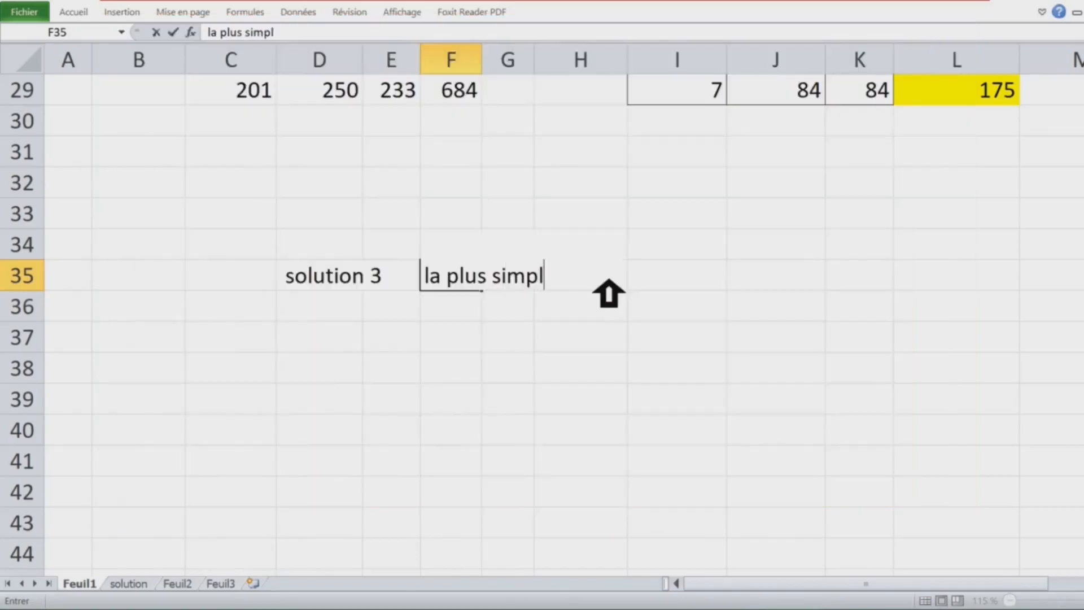
text(solut)
text(ion 3)
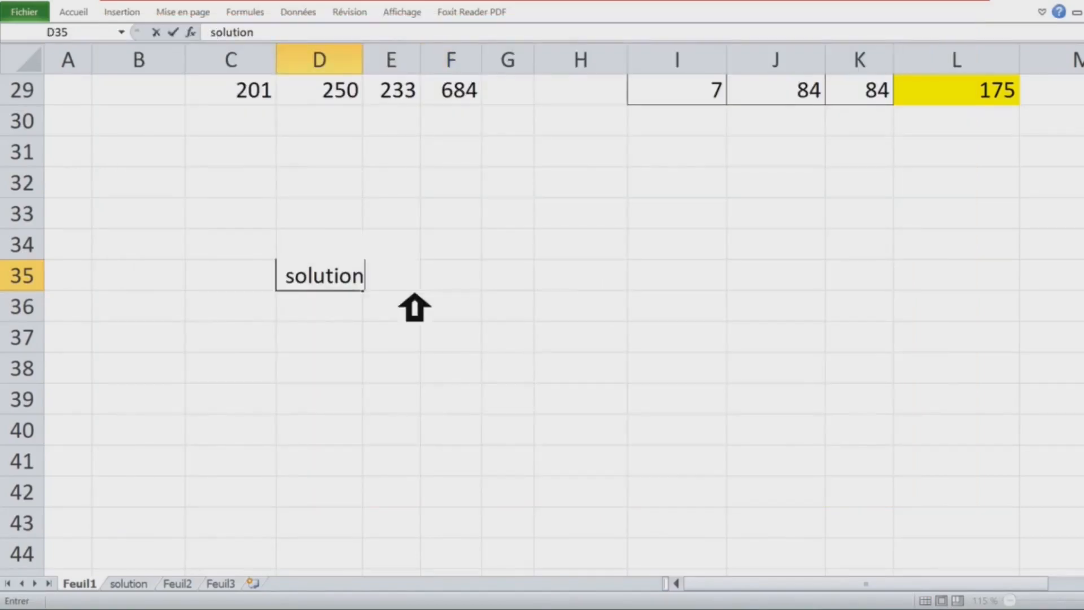
key(Return)
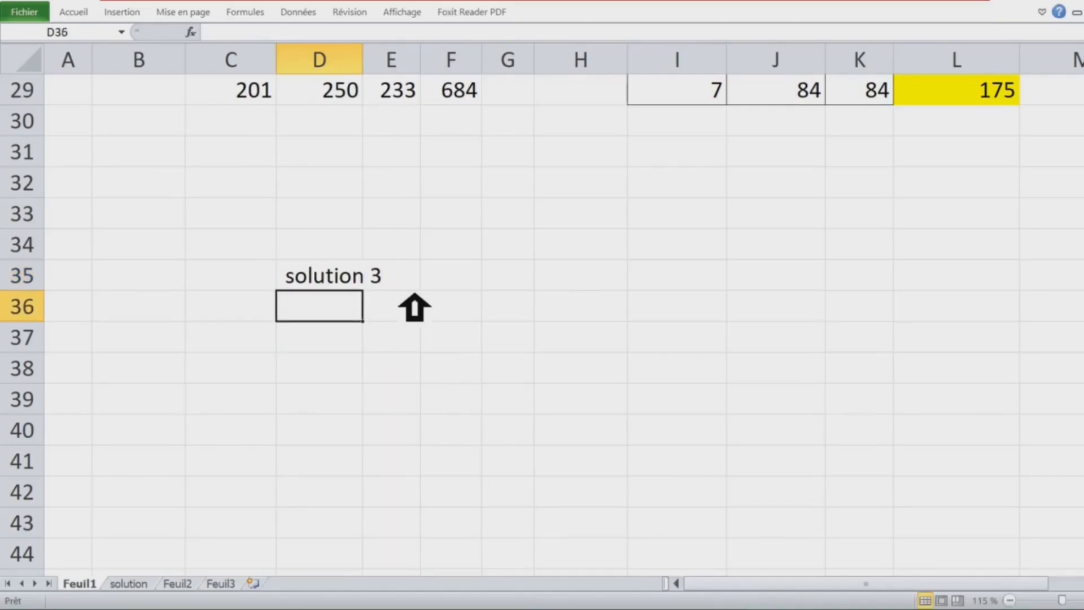
Step: Enter the note "la plus simple car nopus allons utiliser le raccourci clavier" in F35
scroll(437, 300, down, 3)
scroll(441, 301, up, 1)
scroll(441, 300, up, 2)
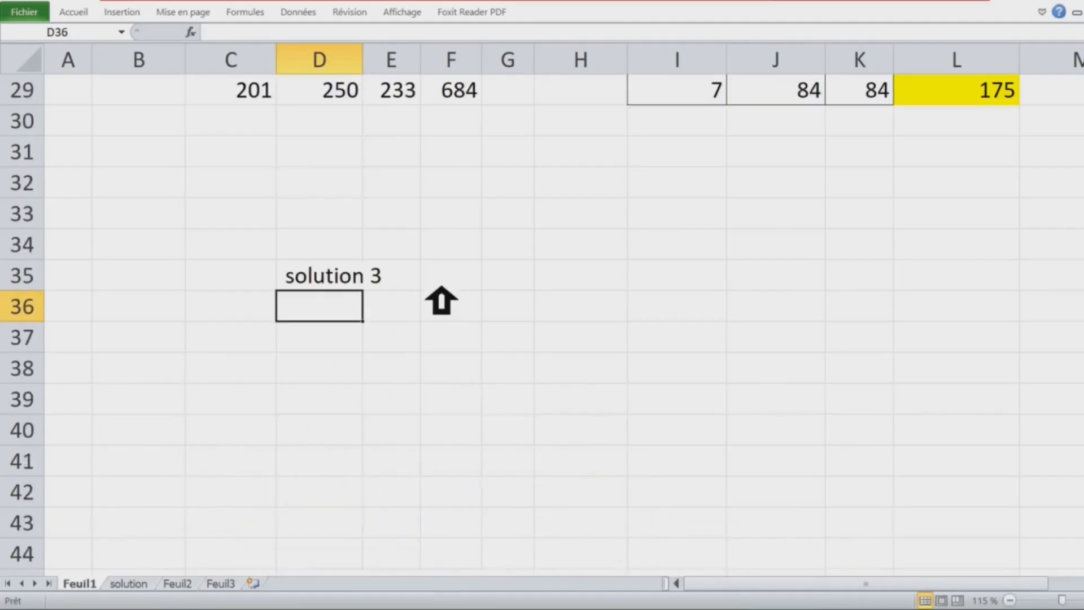
click(456, 277)
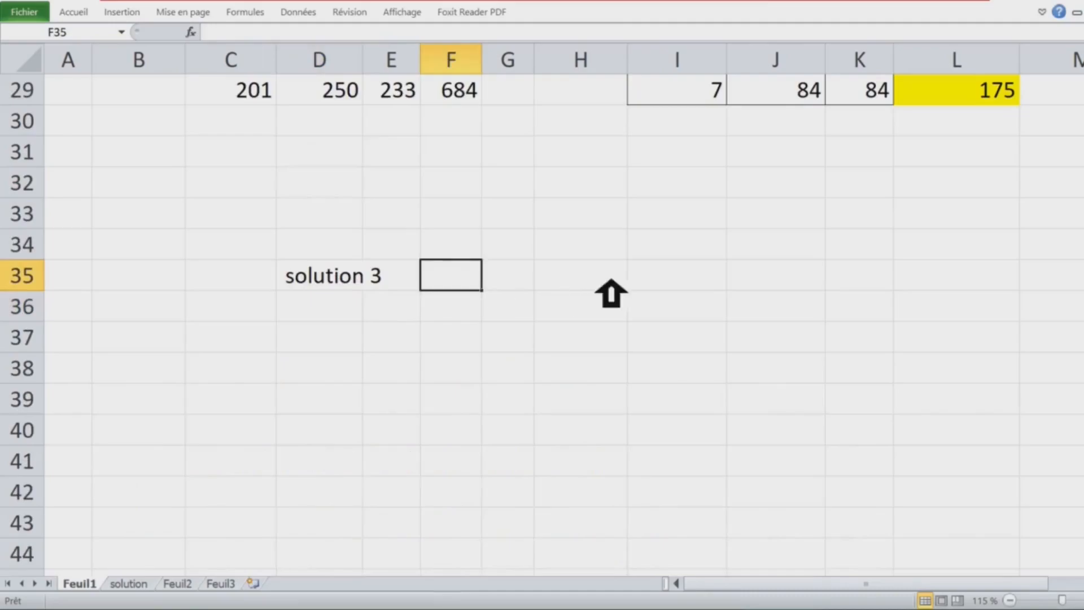
text(la pl)
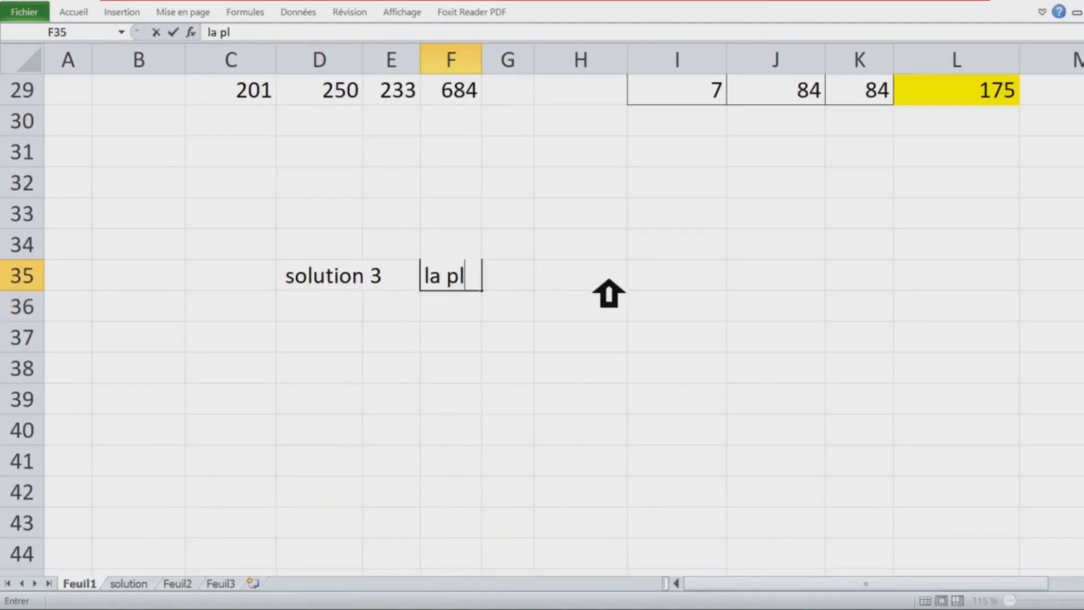
text(us simple)
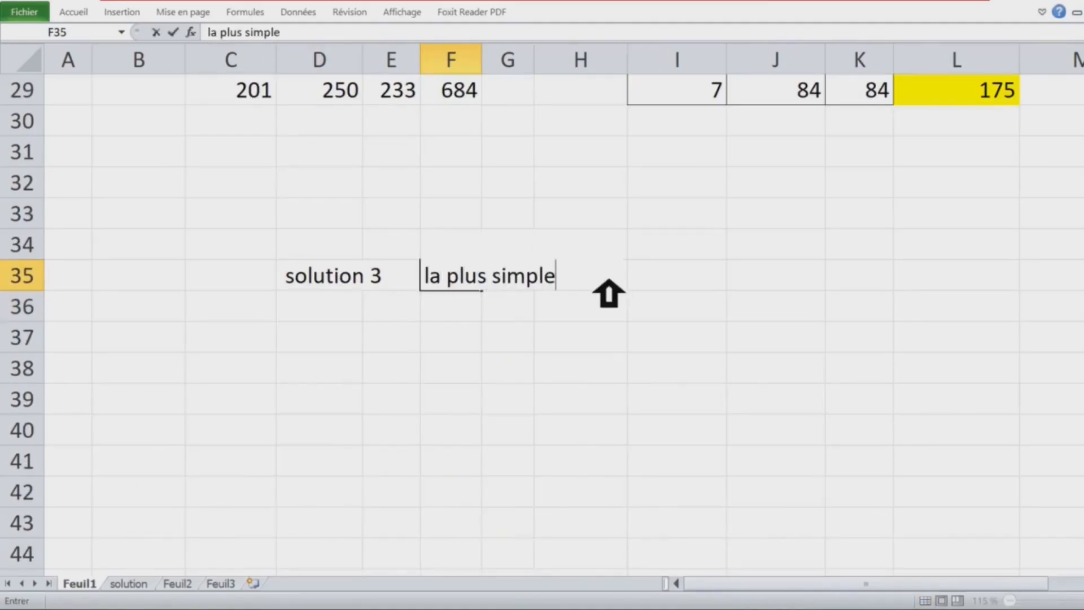
text( car nopus allons utiliser le ra)
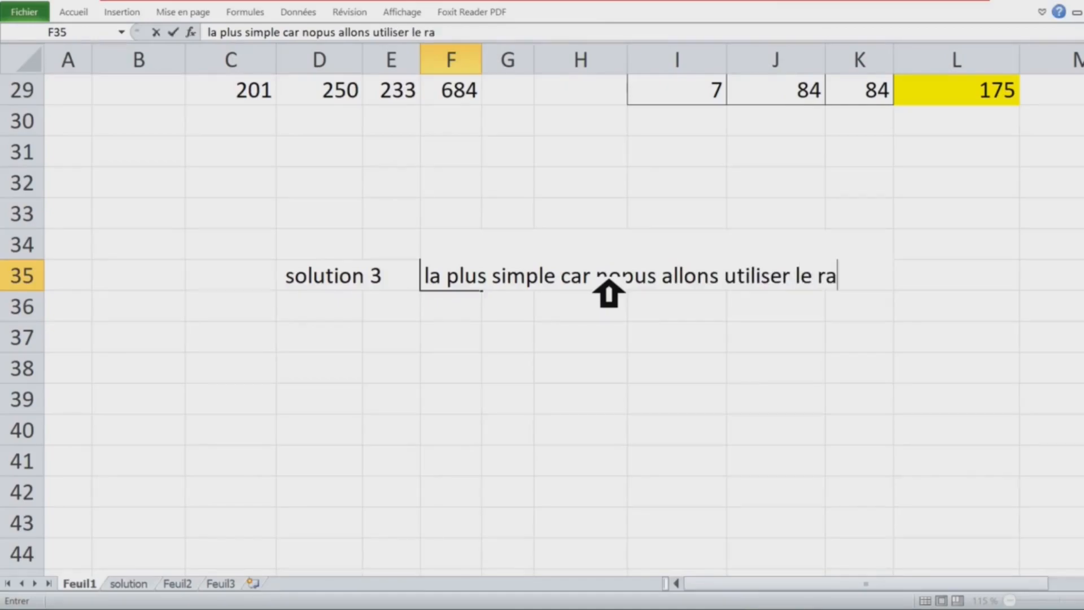
text(ccourci clavier)
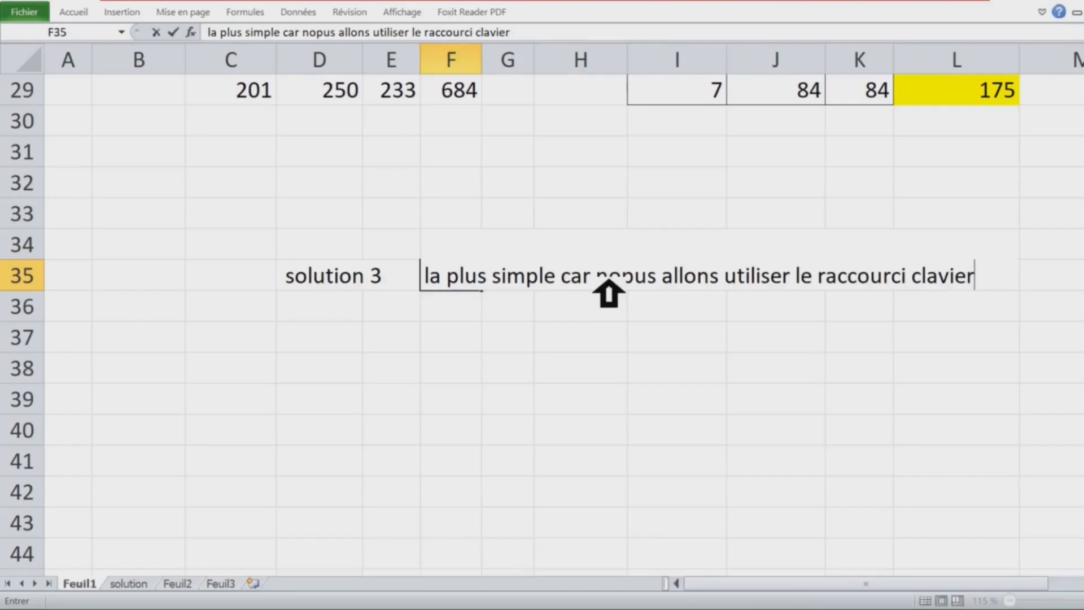
click(593, 336)
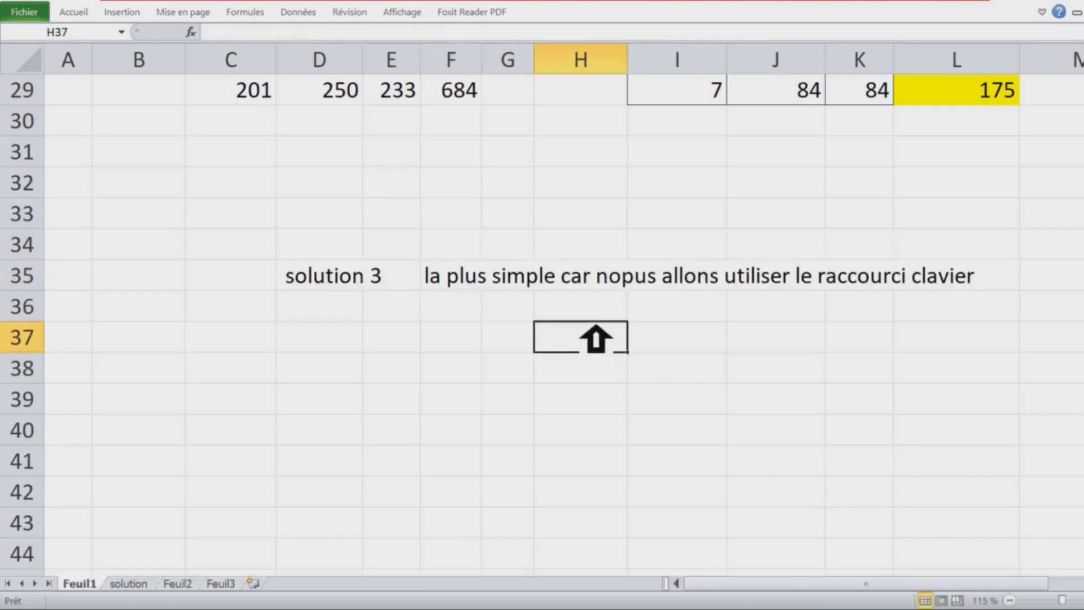
Step: On the solution sheet, clear the yellow and orange tables' totals in E3:E5, B5:D5, K3:K5 and H5:J5
click(134, 583)
click(369, 148)
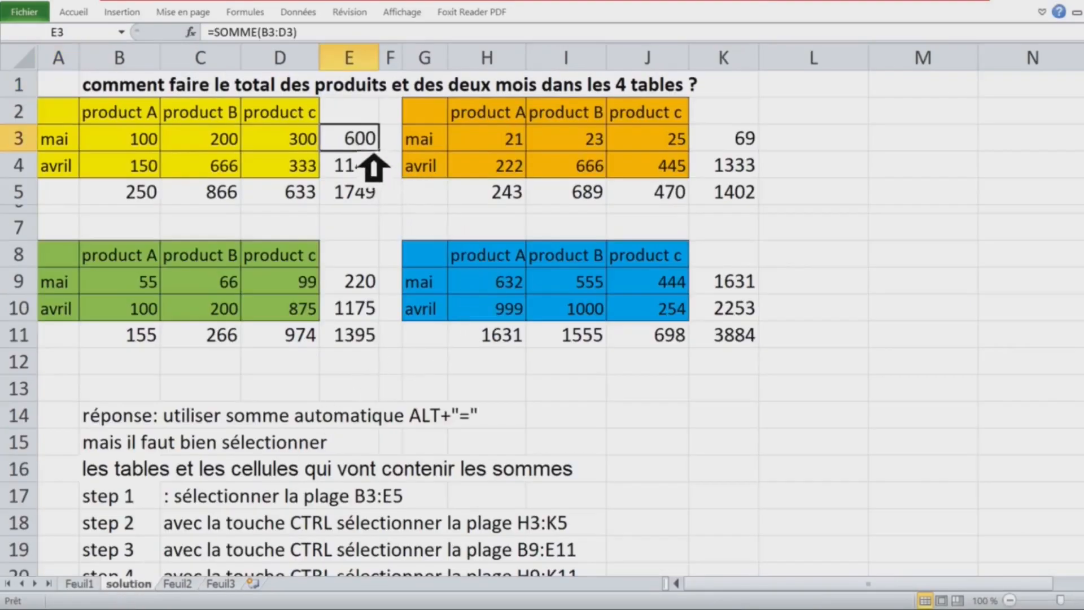
drag(365, 153, 372, 195)
key(Delete)
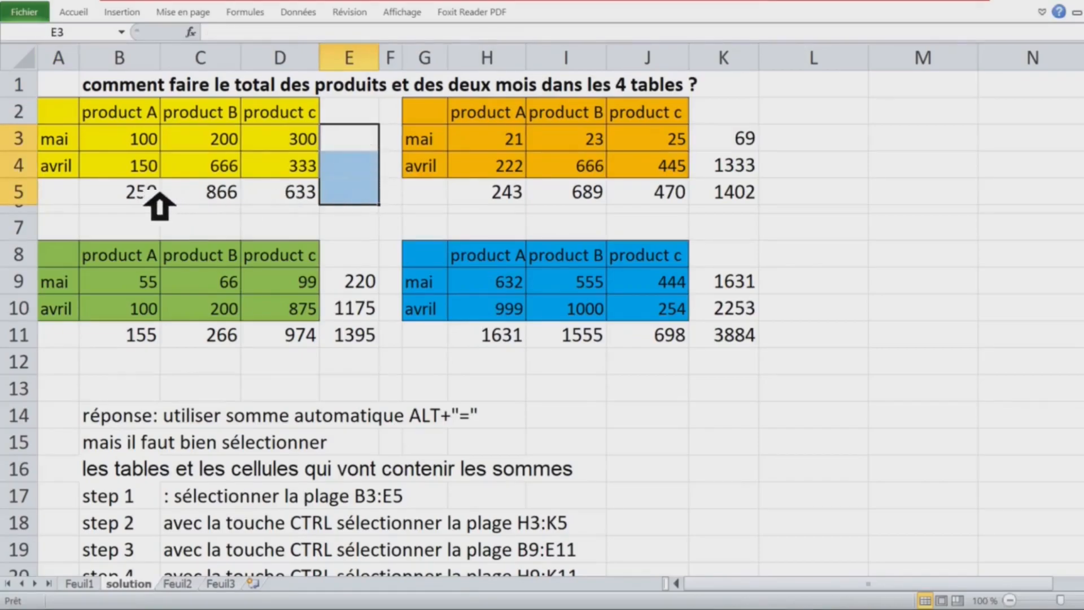
drag(155, 192, 290, 193)
key(Delete)
drag(757, 148, 769, 201)
key(Delete)
drag(497, 195, 693, 210)
key(Delete)
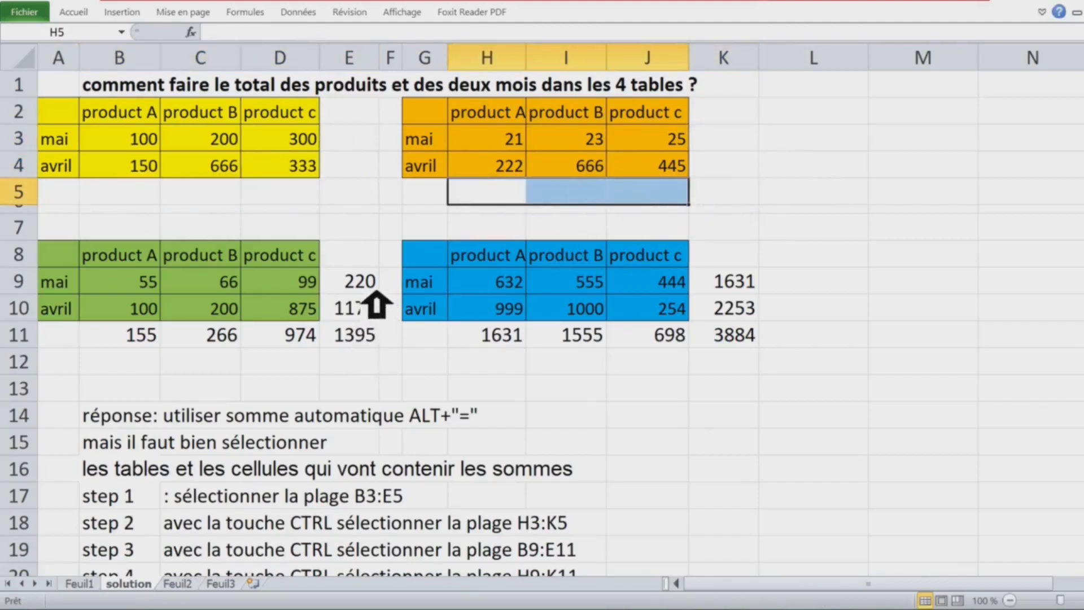
Step: Clear the green and blue tables' totals in E9:E11, B11:D11, K9:K11 and H11:J11
drag(374, 289, 375, 338)
key(Delete)
drag(141, 336, 316, 337)
key(Delete)
drag(734, 282, 751, 342)
key(Delete)
drag(491, 337, 680, 338)
key(Delete)
Step: Read the written instructions from row 14 down on using automatic sum and which ranges to select
scroll(823, 305, down, 2)
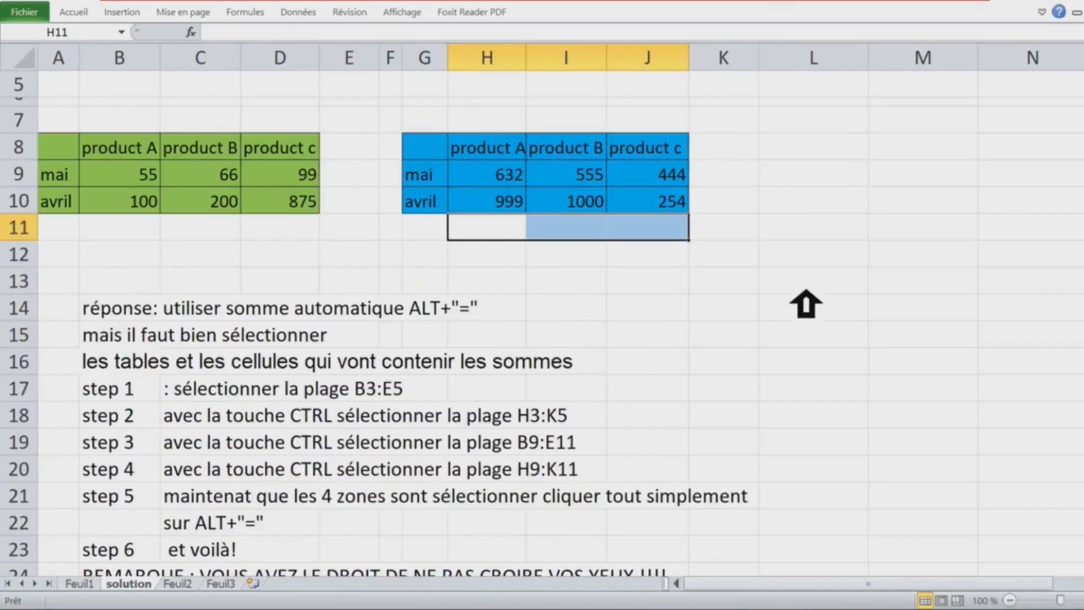
click(113, 339)
click(135, 370)
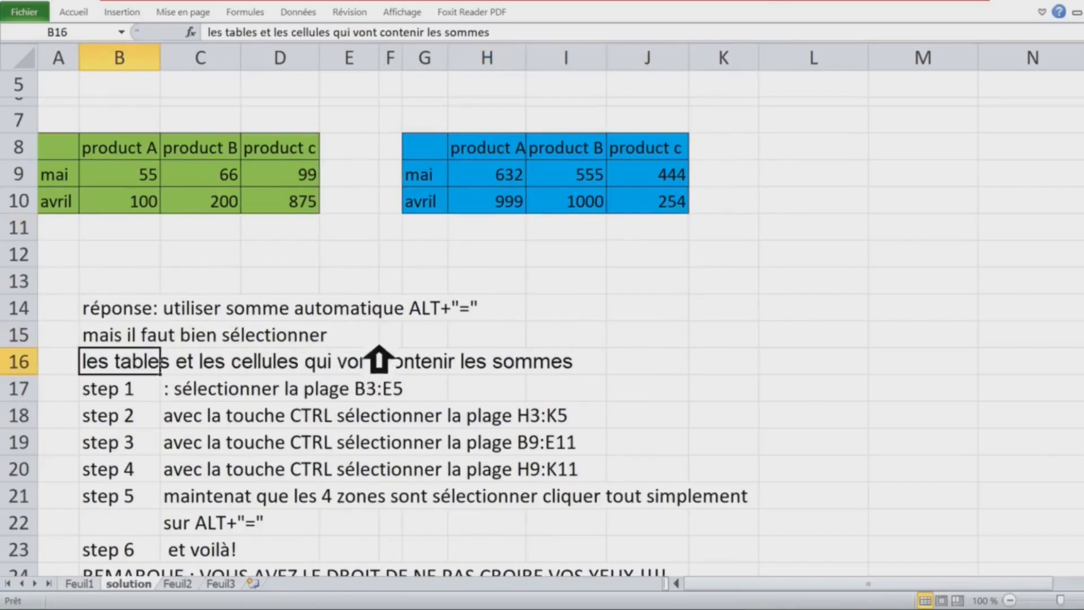
scroll(380, 358, down, 3)
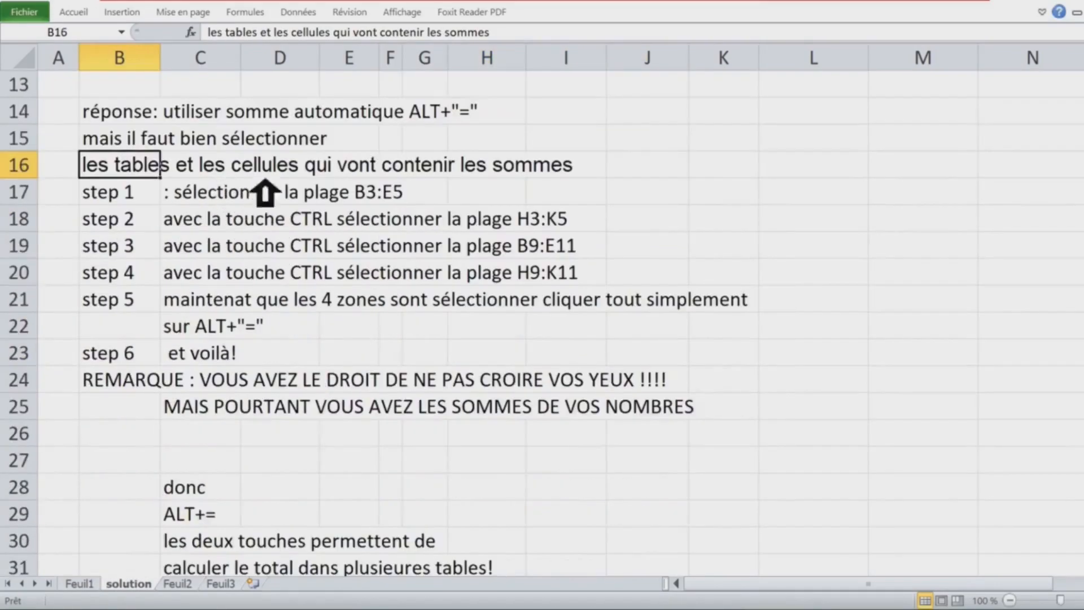
click(135, 195)
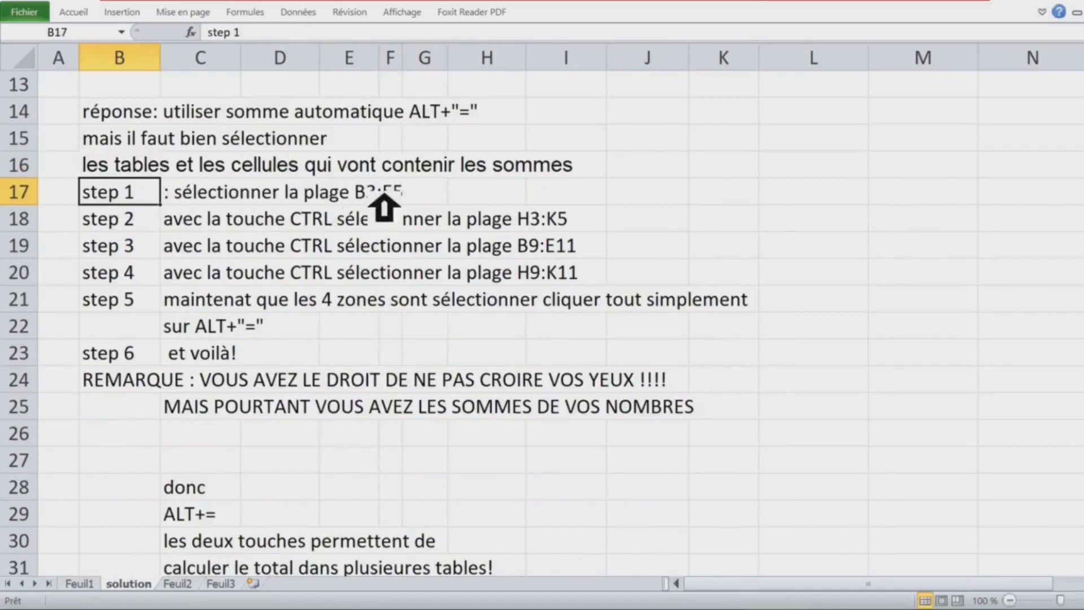
click(367, 194)
click(116, 215)
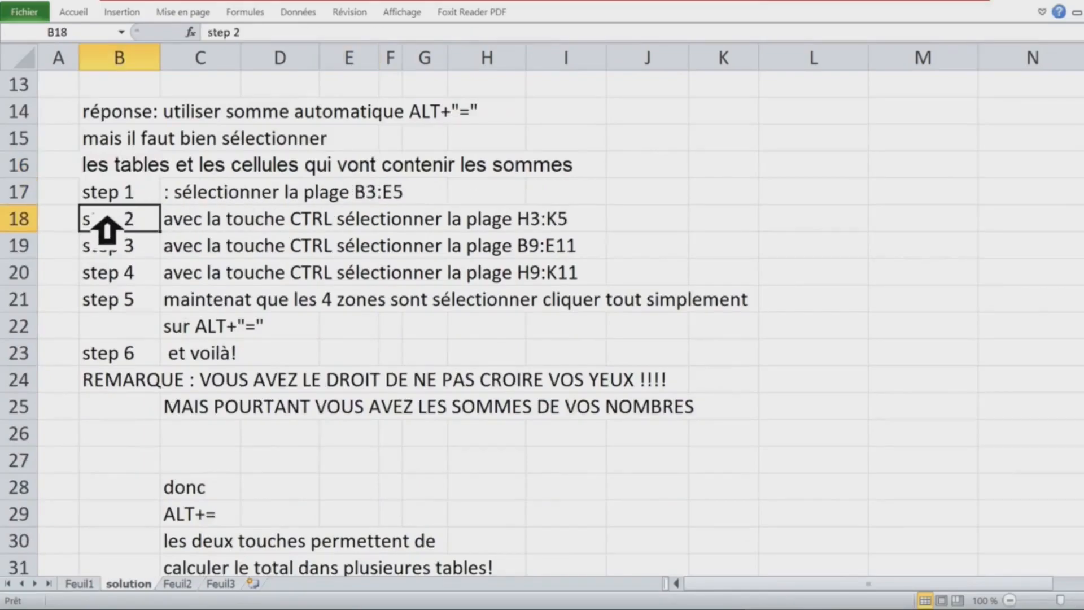
drag(190, 223, 599, 232)
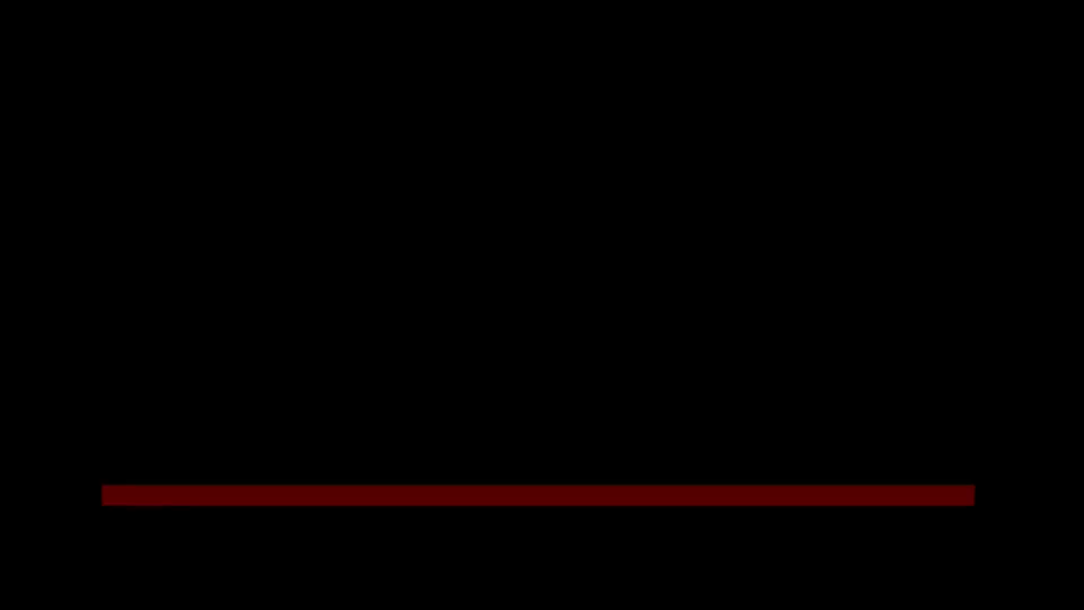
Step: Select B3:E5, H3:K5, B9:E11 and H9:K11 together and total all four tables at once with automatic sum
scroll(744, 235, up, 4)
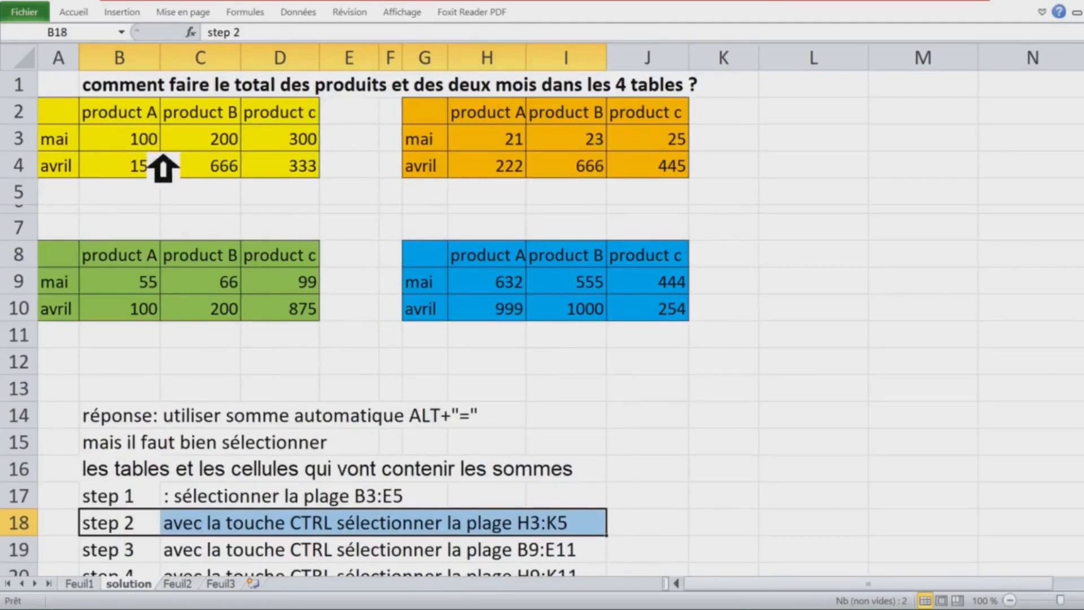
click(139, 146)
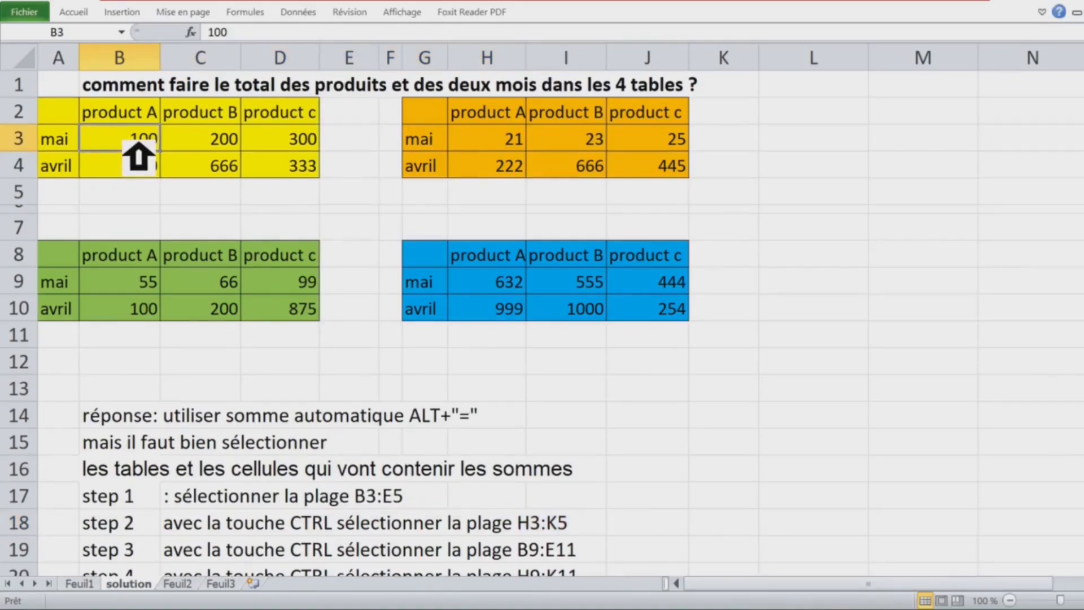
drag(138, 144, 342, 203)
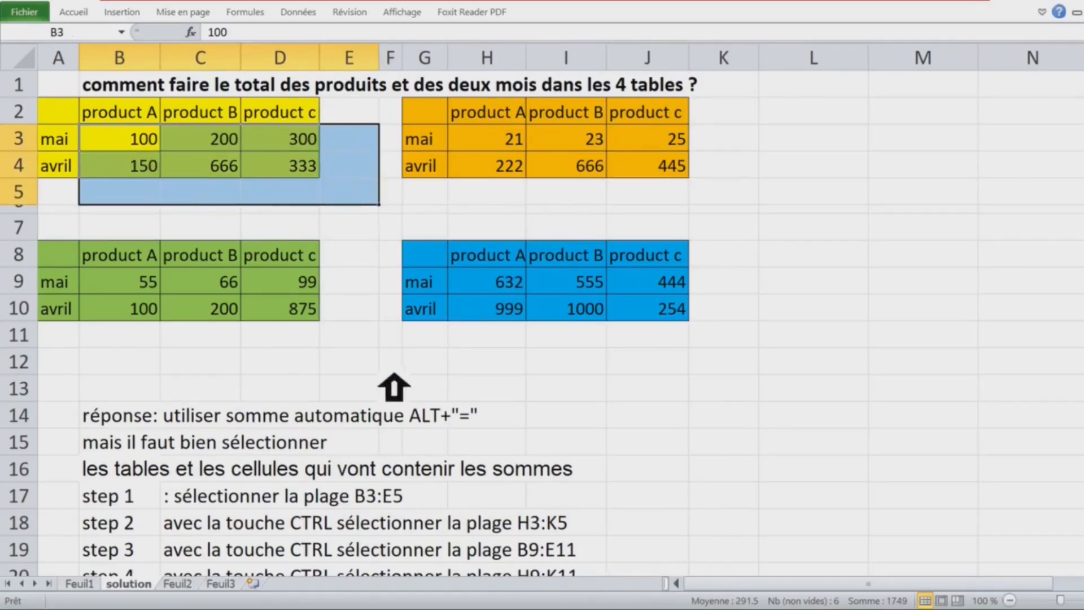
scroll(395, 339, down, 1)
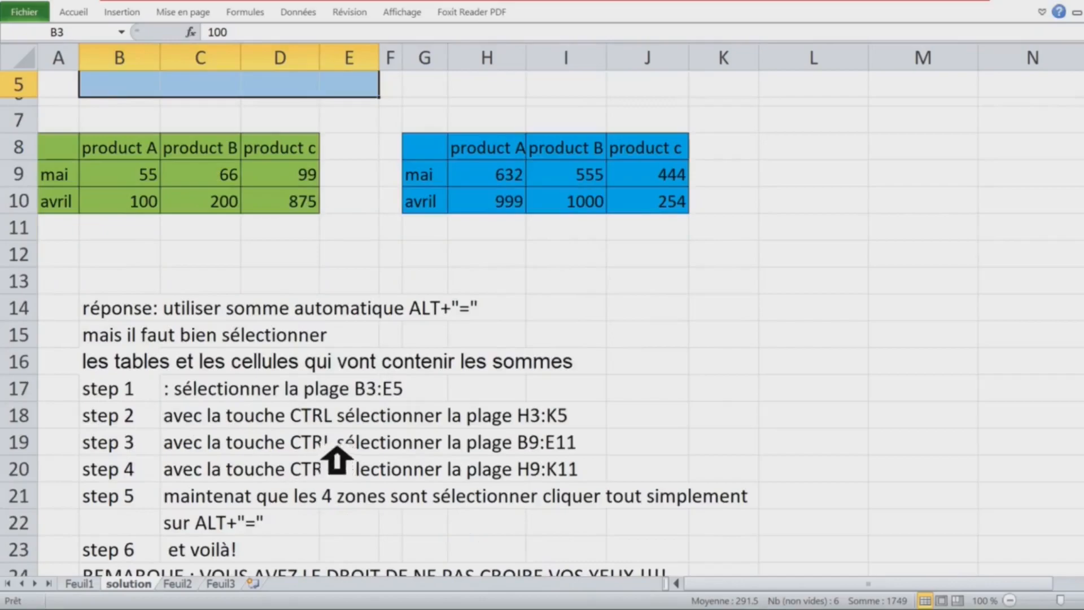
scroll(709, 415, up, 1)
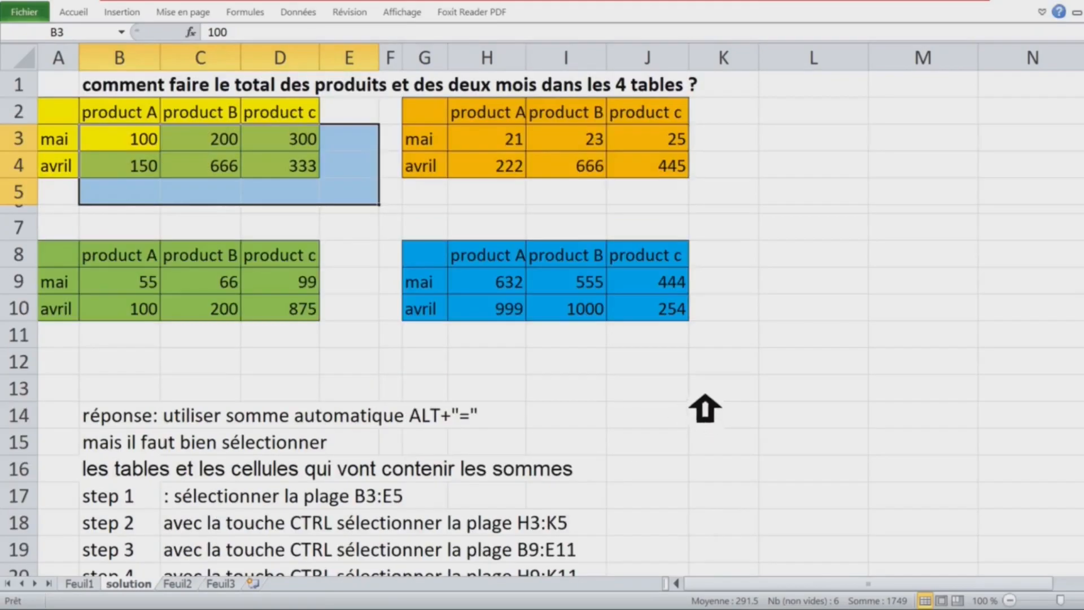
drag(520, 148, 726, 195)
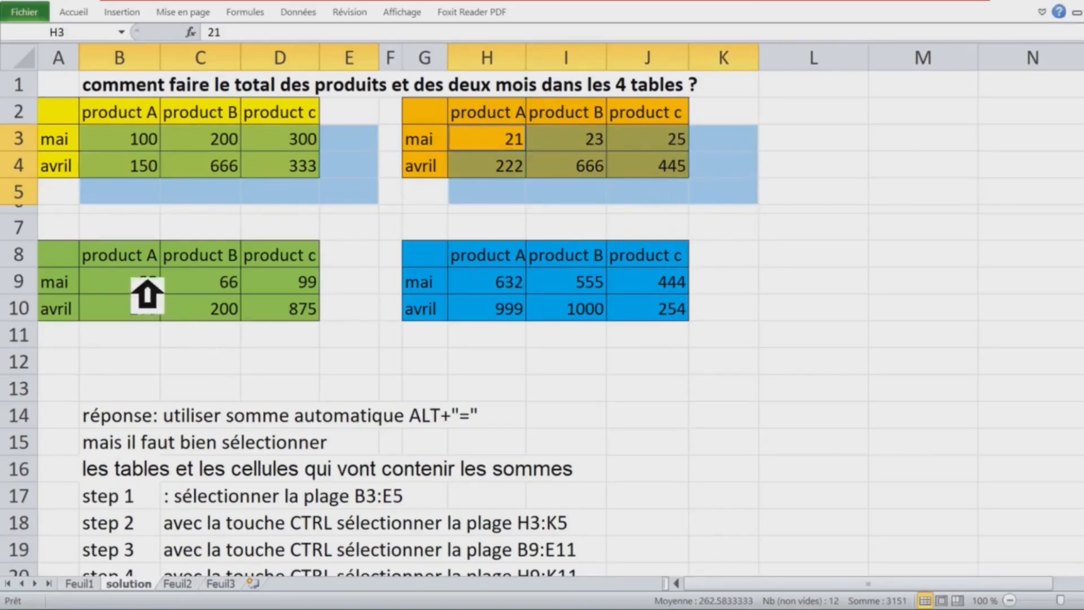
drag(145, 285, 329, 338)
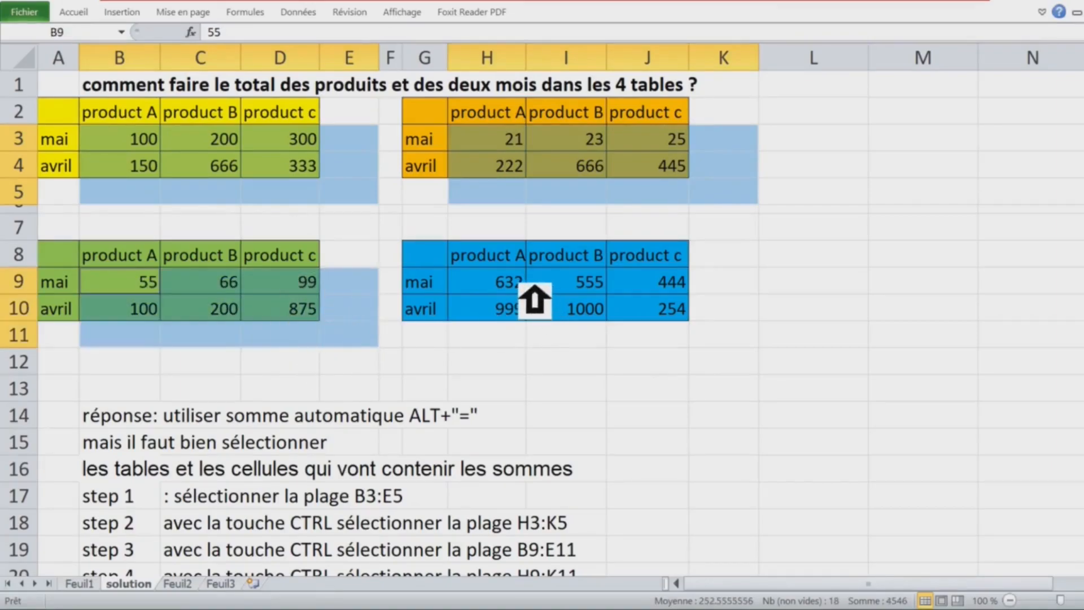
drag(534, 291, 725, 345)
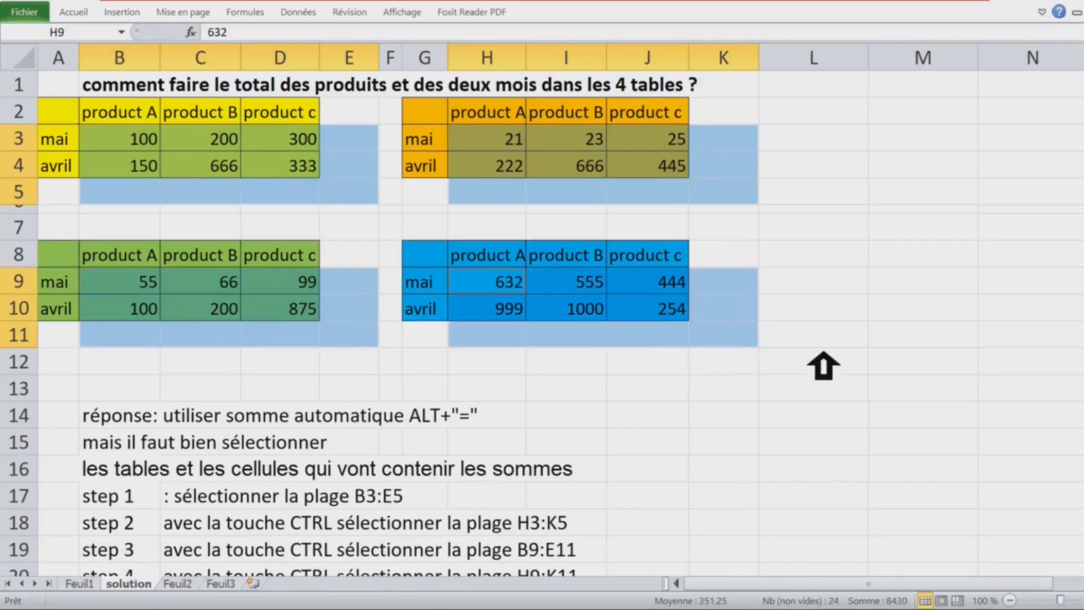
scroll(826, 366, down, 4)
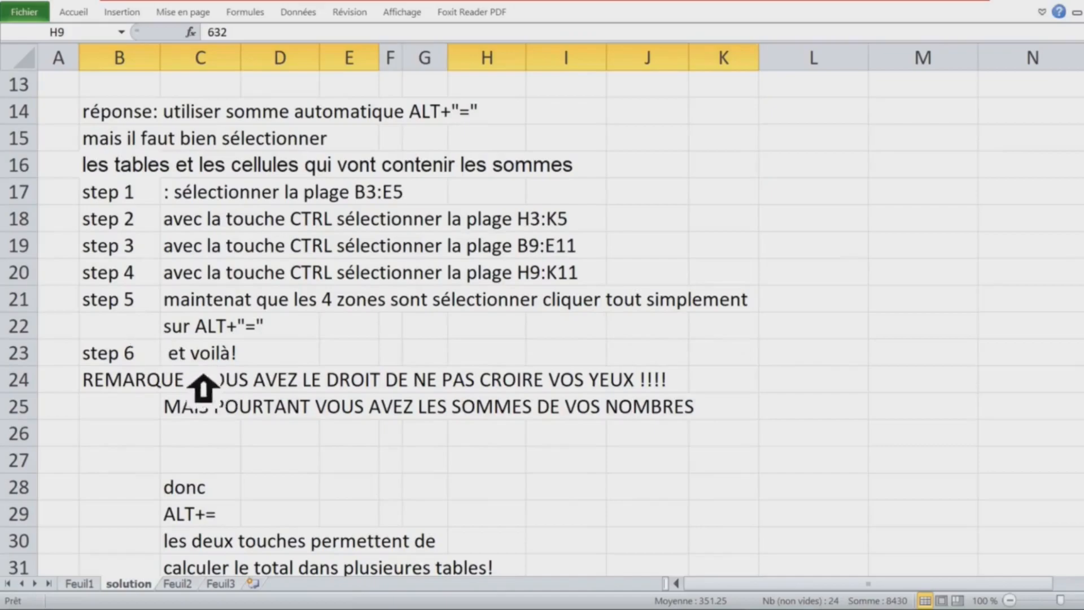
scroll(423, 400, down, 3)
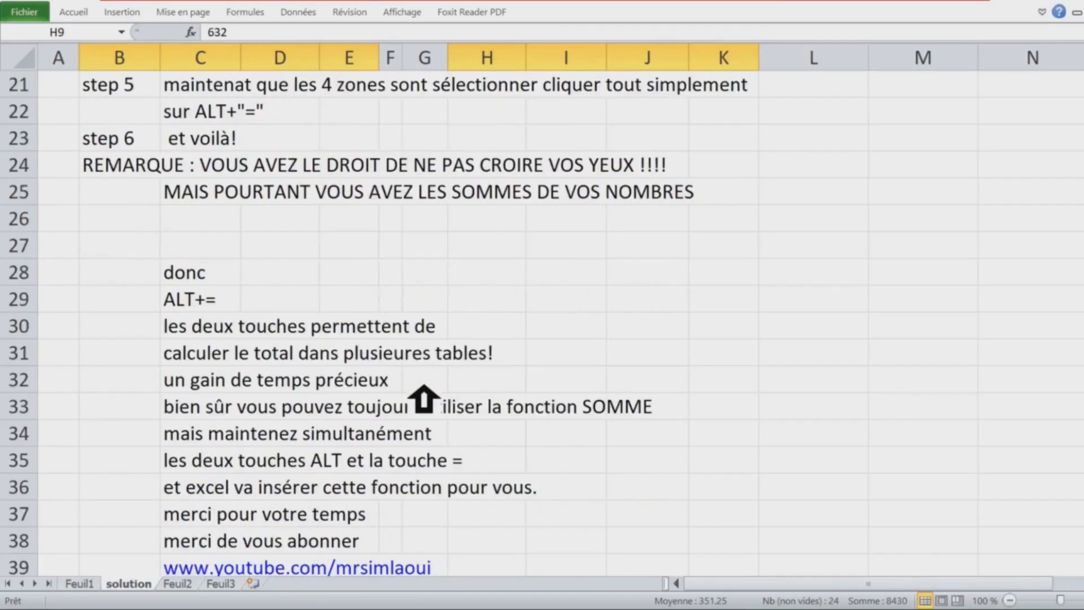
scroll(423, 400, up, 5)
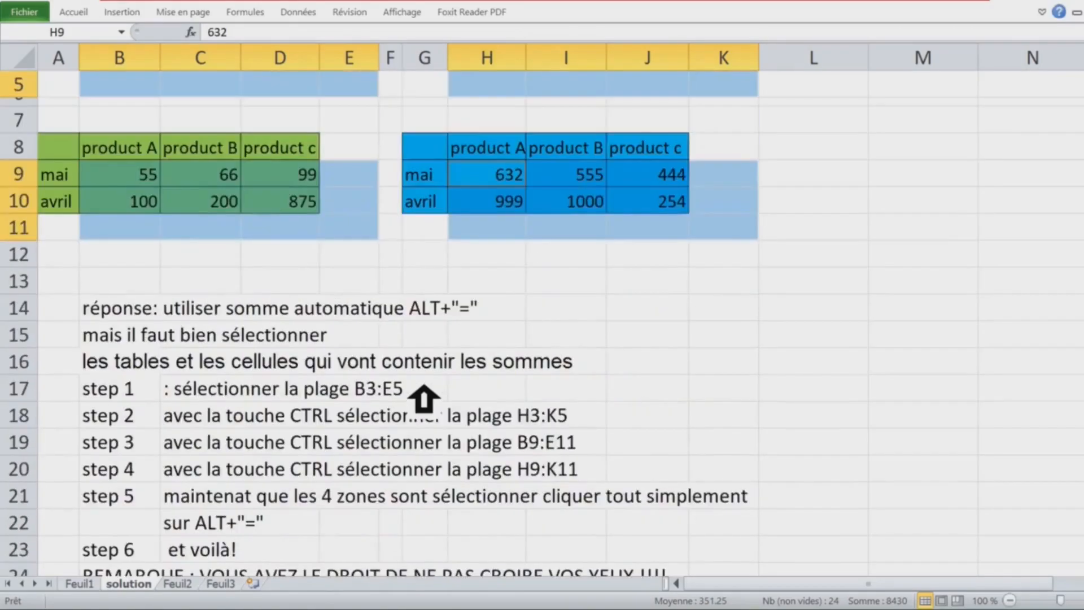
scroll(424, 400, up, 2)
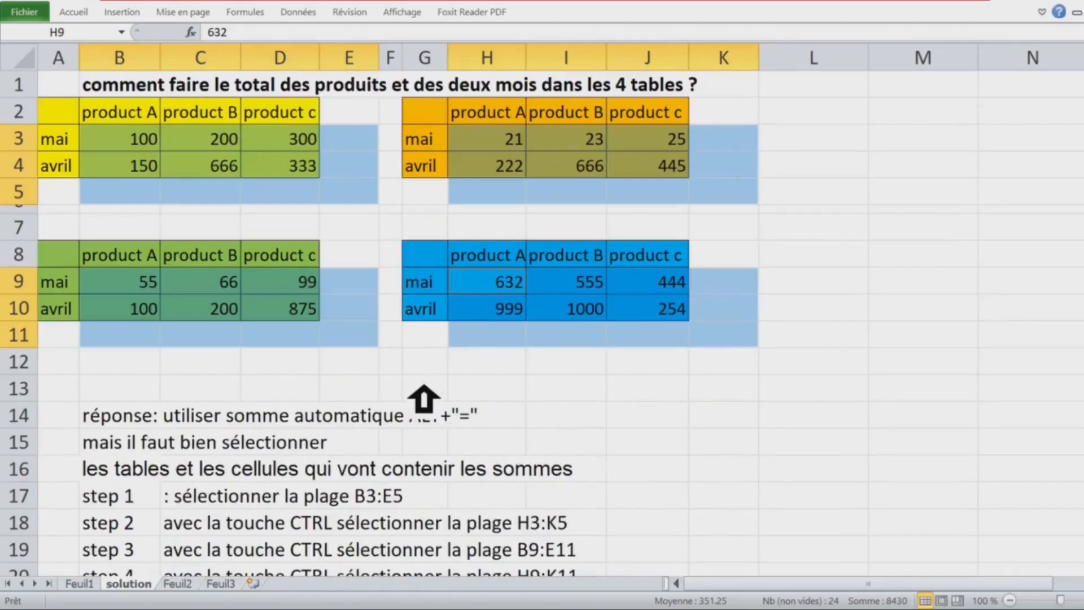
key(alt+equal)
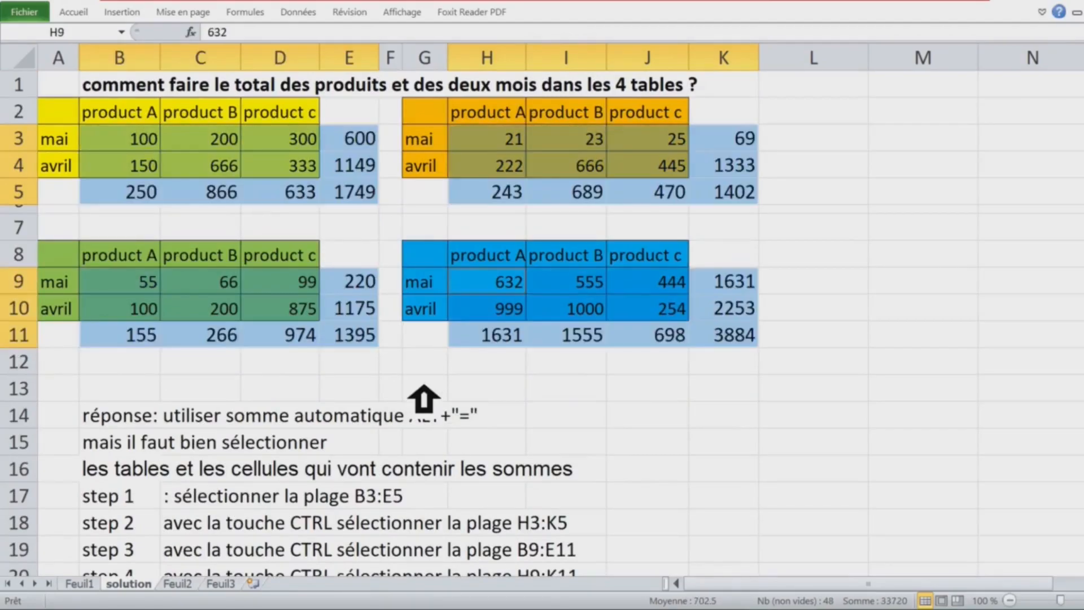
key(ctrl+z)
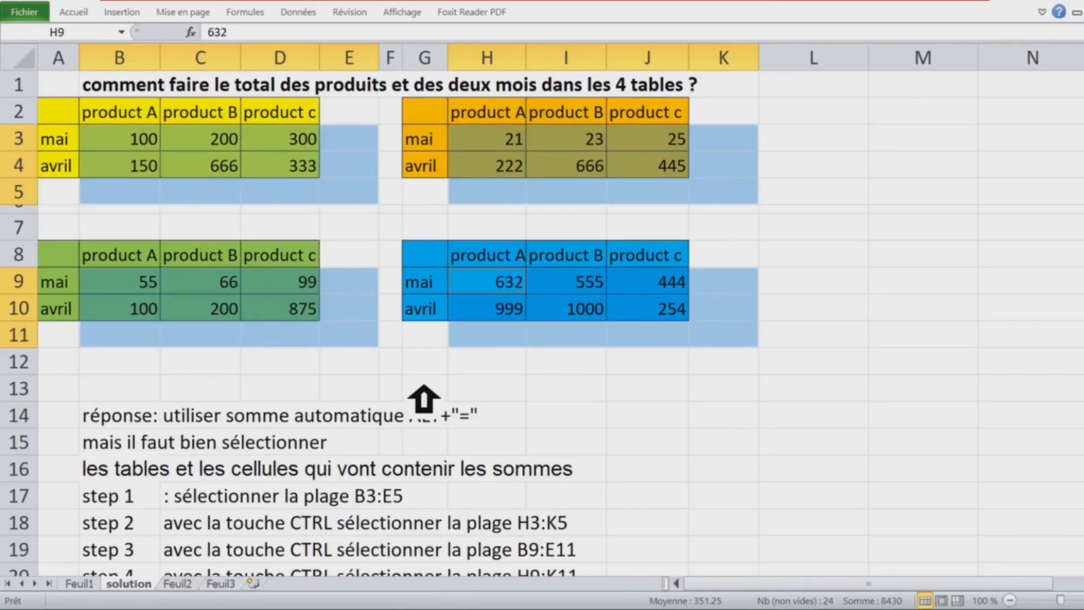
key(alt+equal)
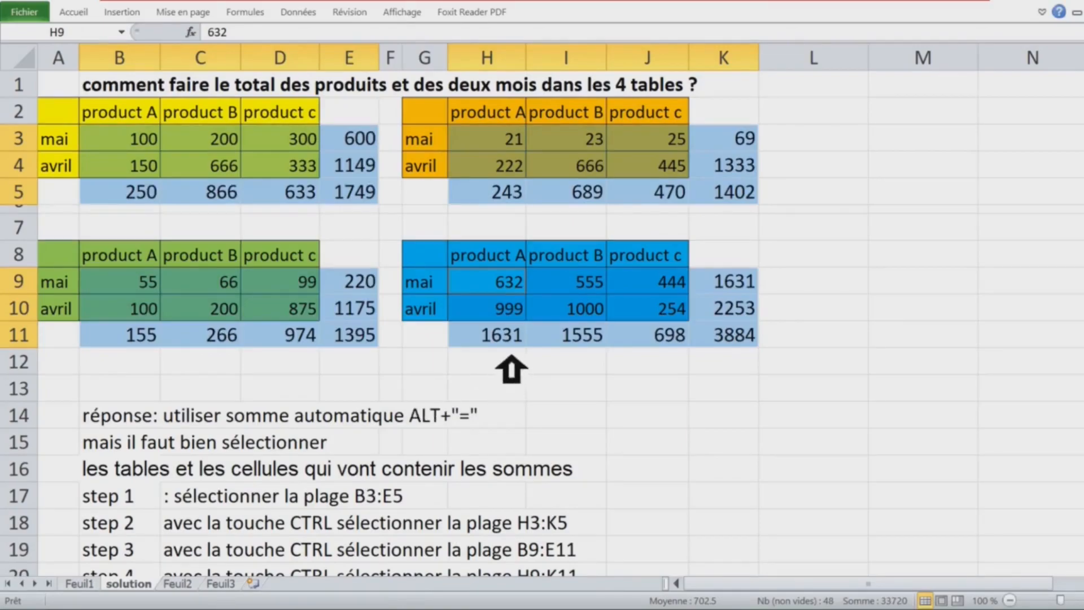
Step: Inspect the SOMME formulas in H11, E9 and B11 and the green table's cells that they total
click(505, 341)
double_click(505, 345)
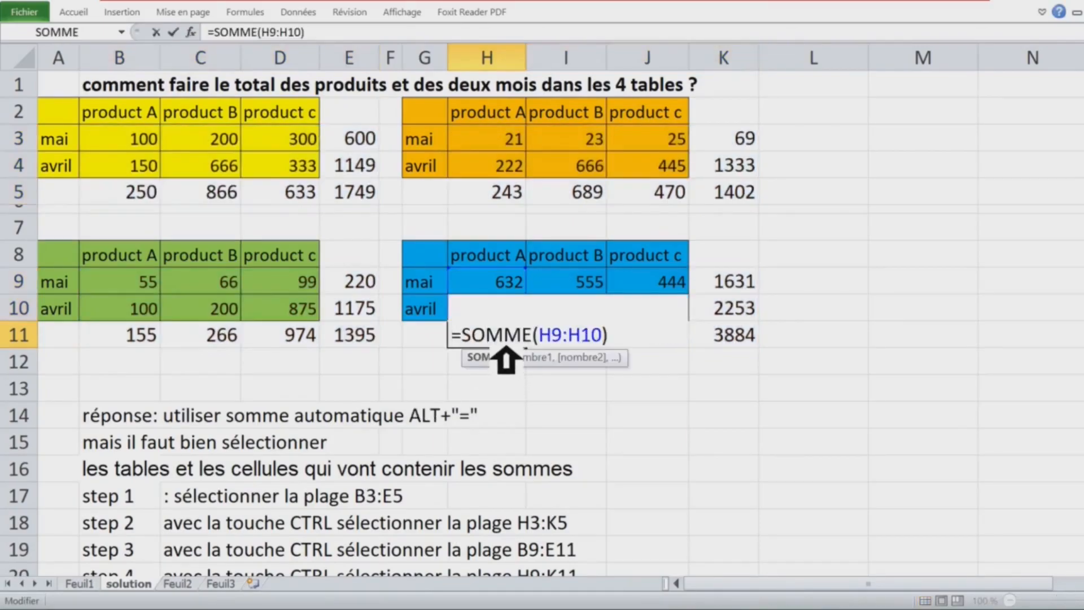
click(656, 346)
click(350, 281)
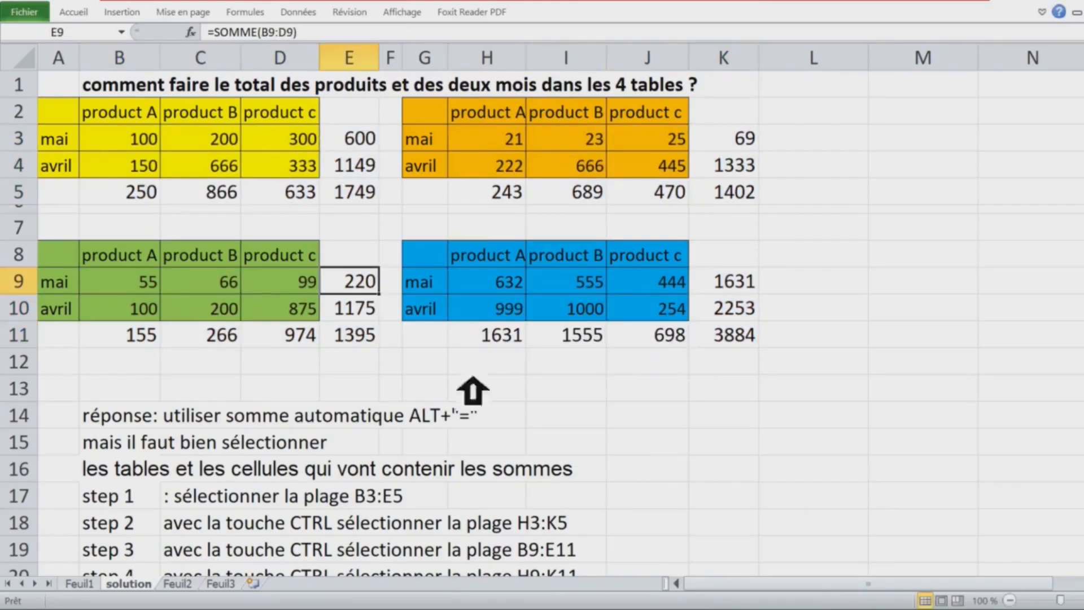
drag(148, 283, 290, 289)
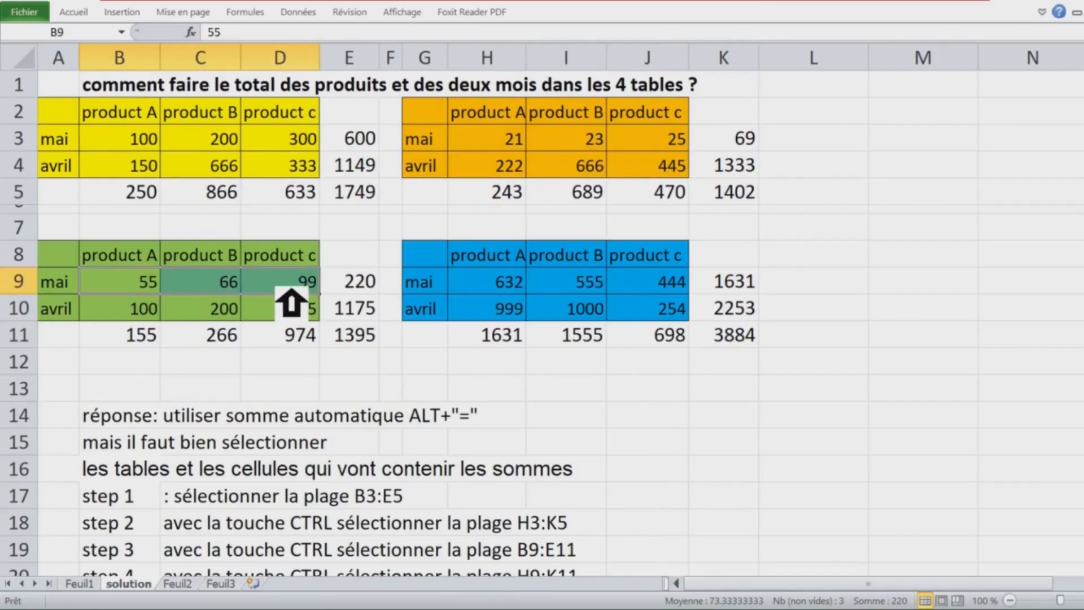
drag(155, 339, 273, 339)
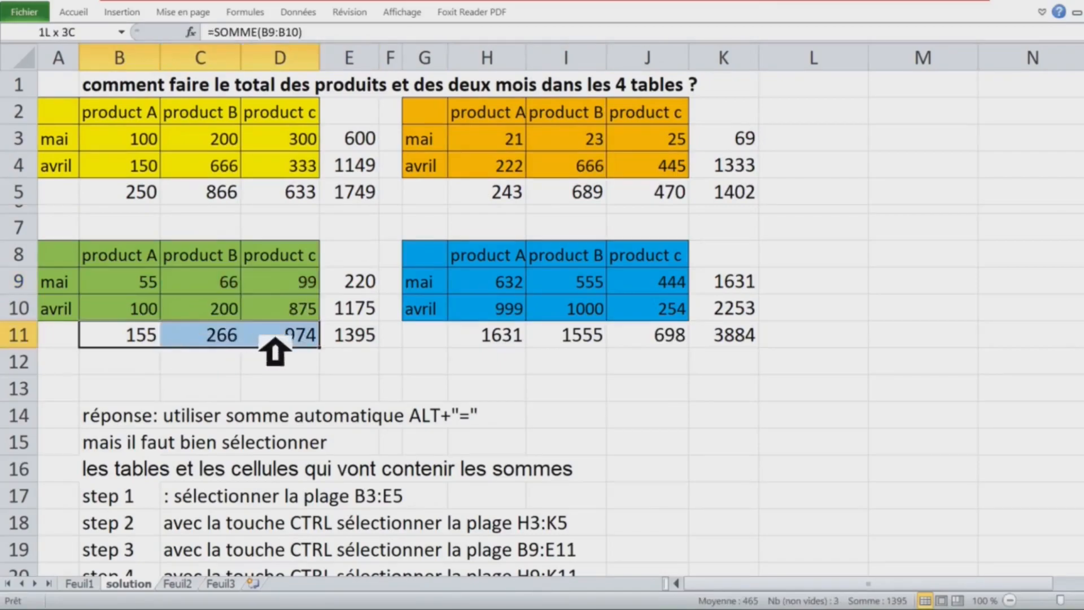
click(124, 341)
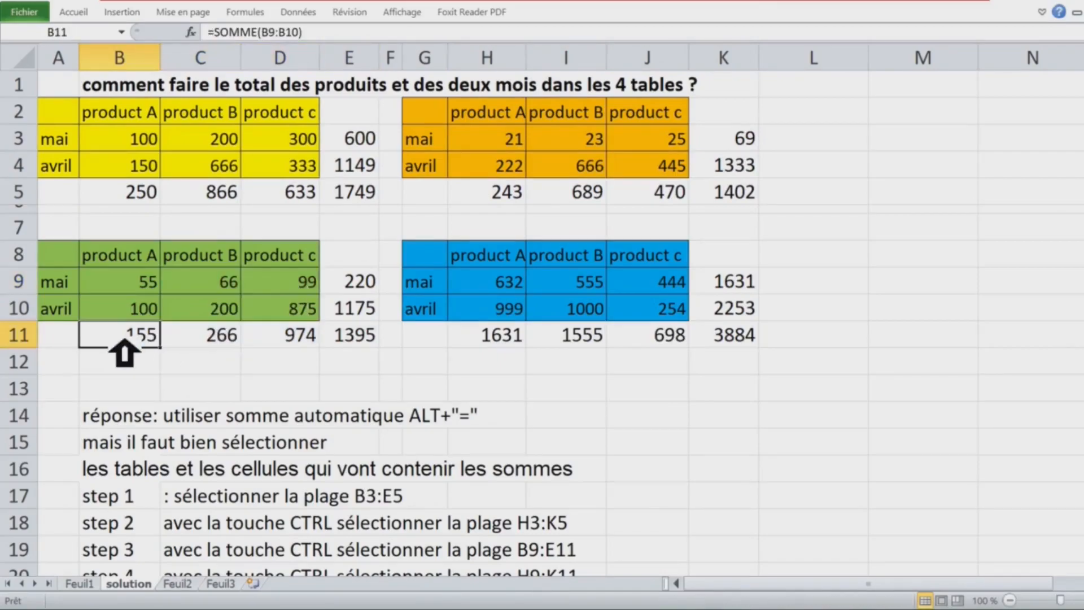
click(355, 364)
Step: Review the written instructions for steps 1 to 6 and the remark below them, line by line
scroll(358, 372, down, 3)
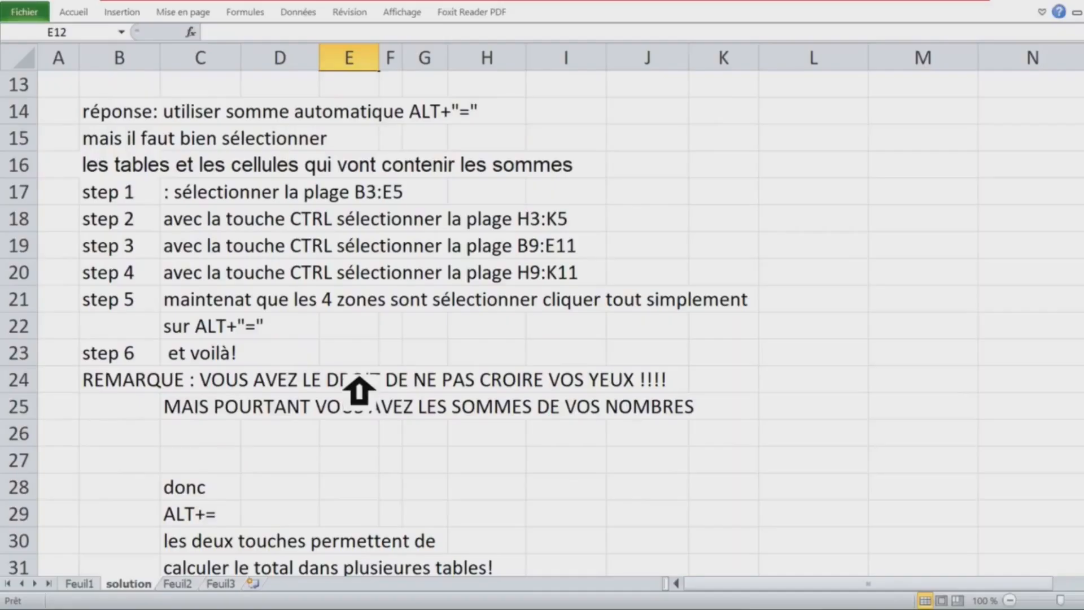
drag(136, 192, 570, 195)
drag(139, 221, 649, 223)
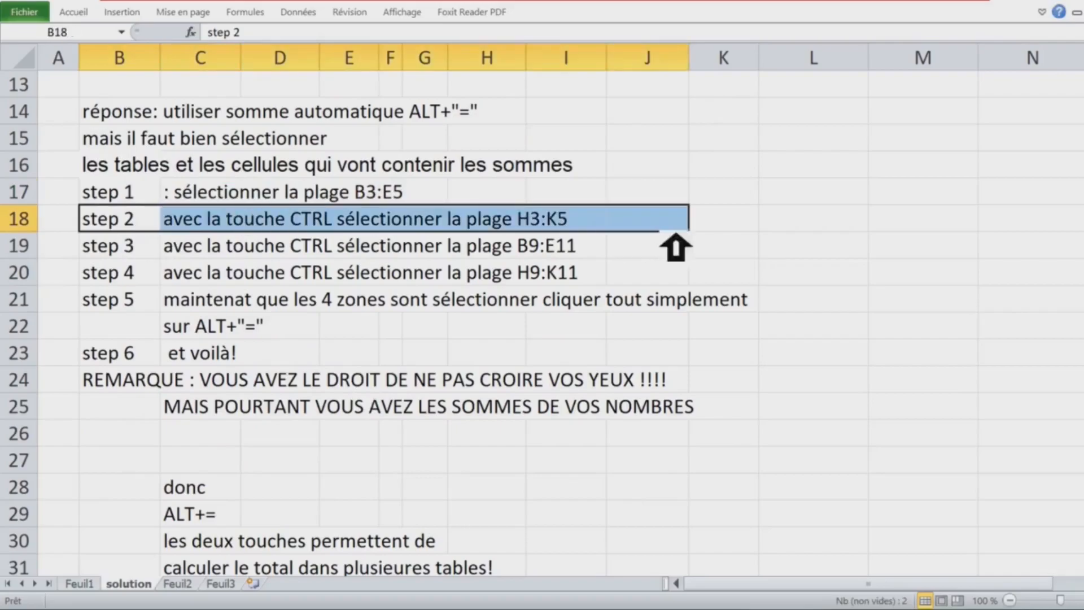
drag(136, 246, 600, 249)
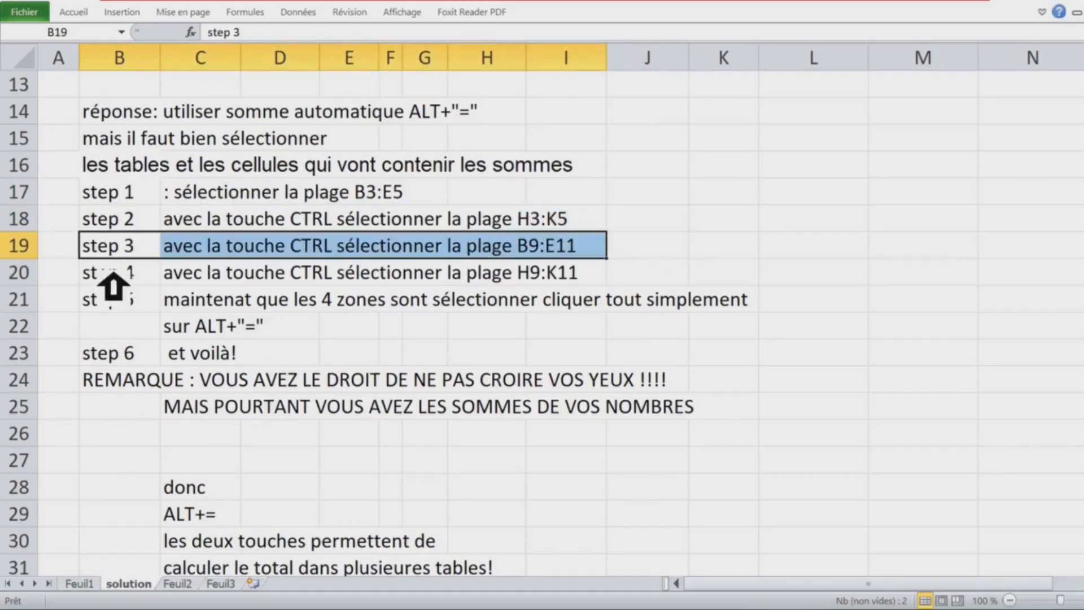
drag(113, 271, 629, 273)
drag(130, 300, 794, 311)
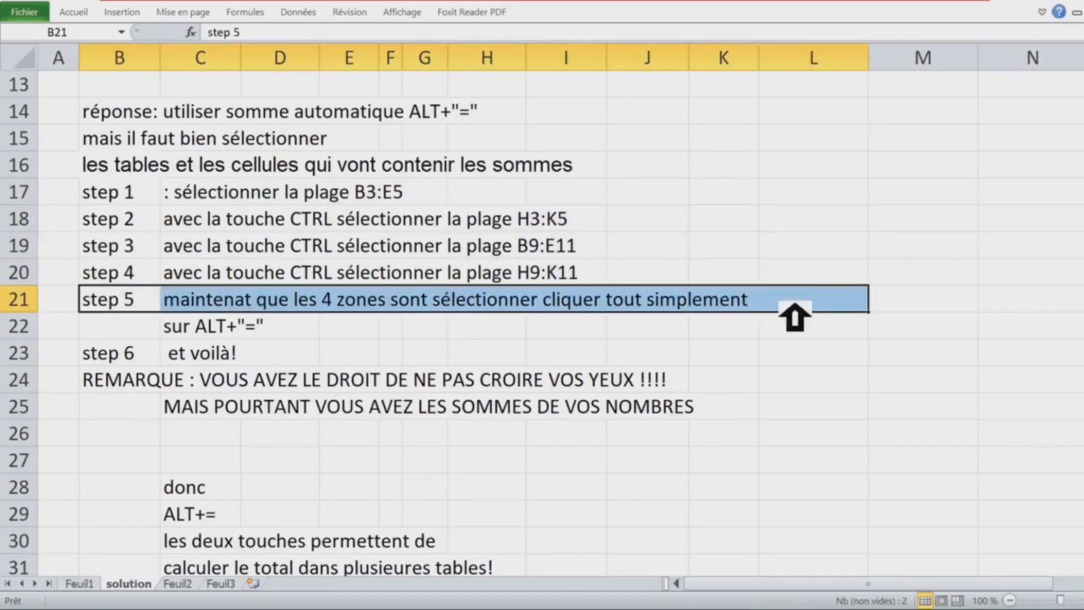
click(271, 335)
click(218, 360)
scroll(338, 328, down, 1)
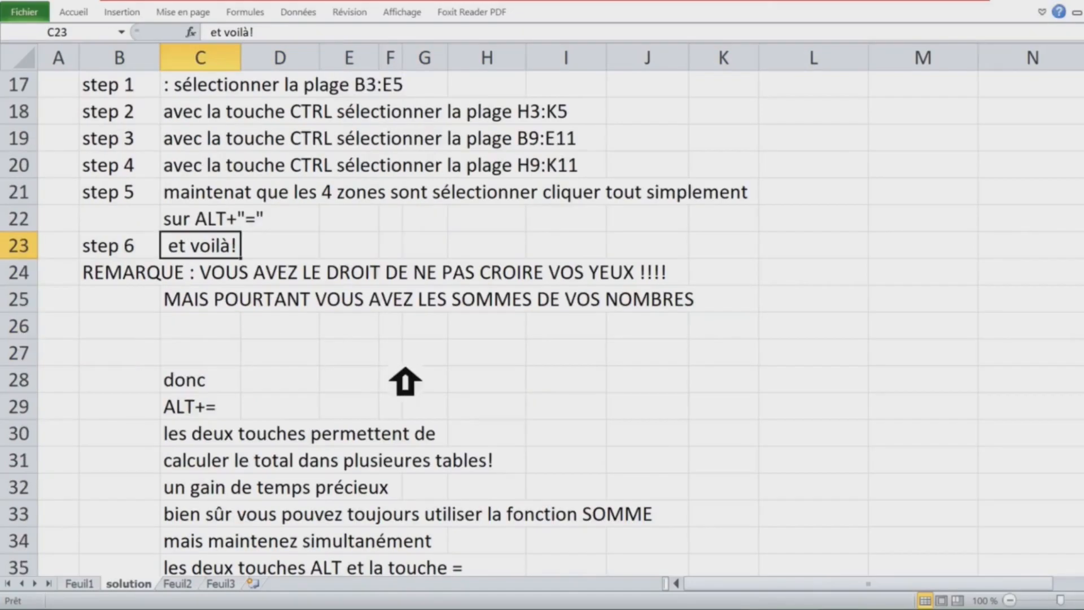
click(150, 282)
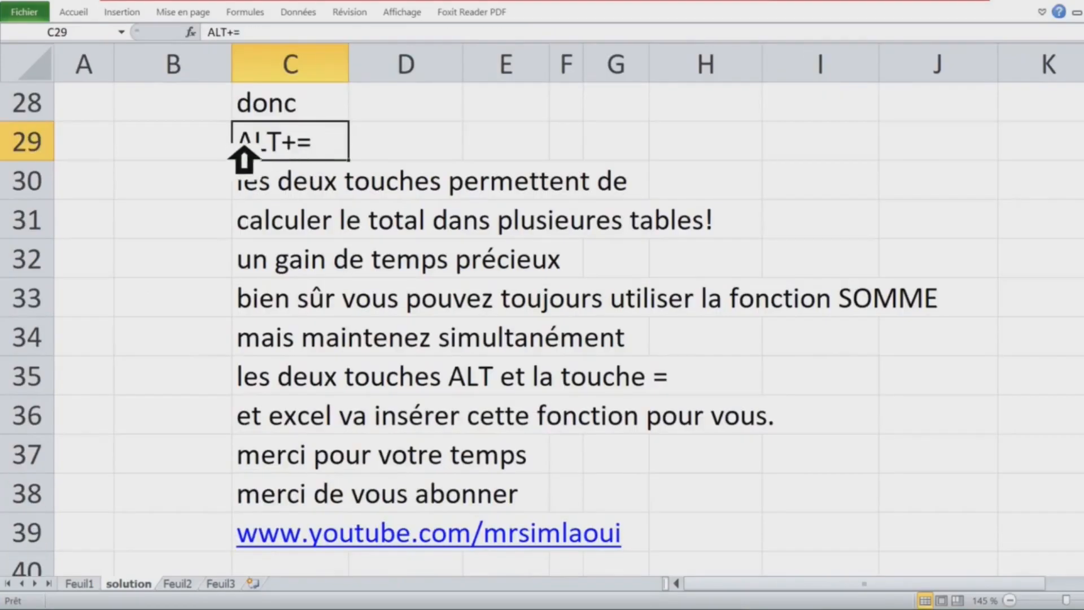
Step: Move the ALT+= note from C29 to B30 and read the closing notes beside and below it
drag(249, 150, 226, 174)
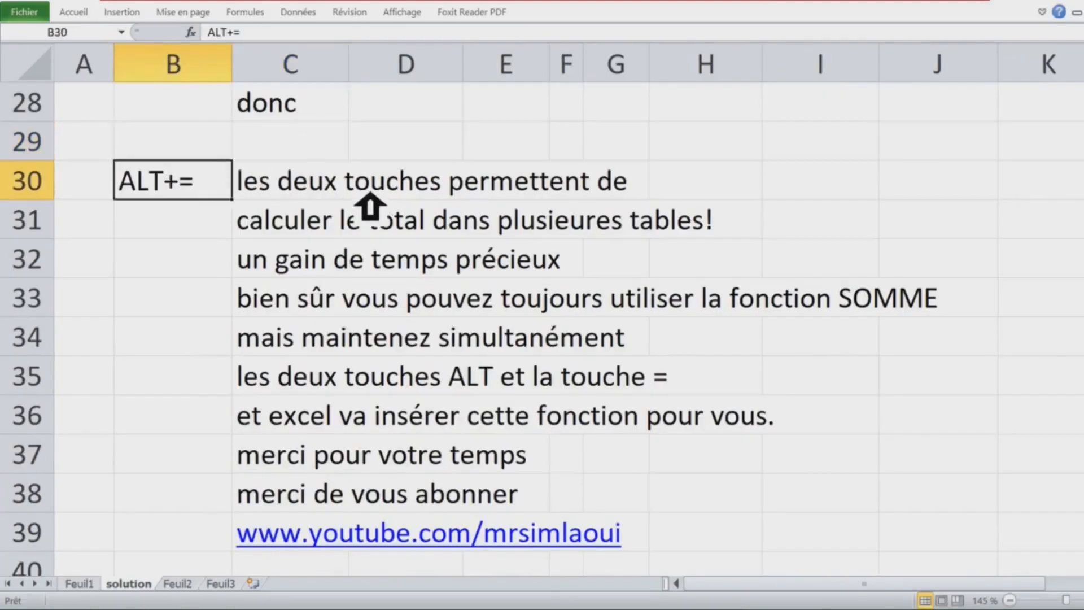
click(495, 234)
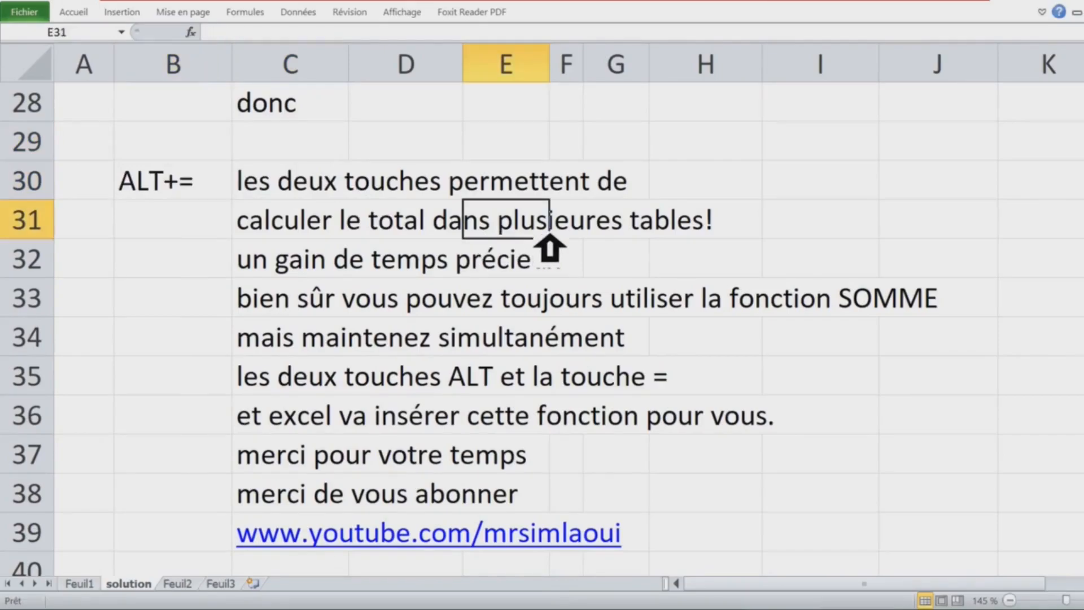
scroll(549, 247, down, 1)
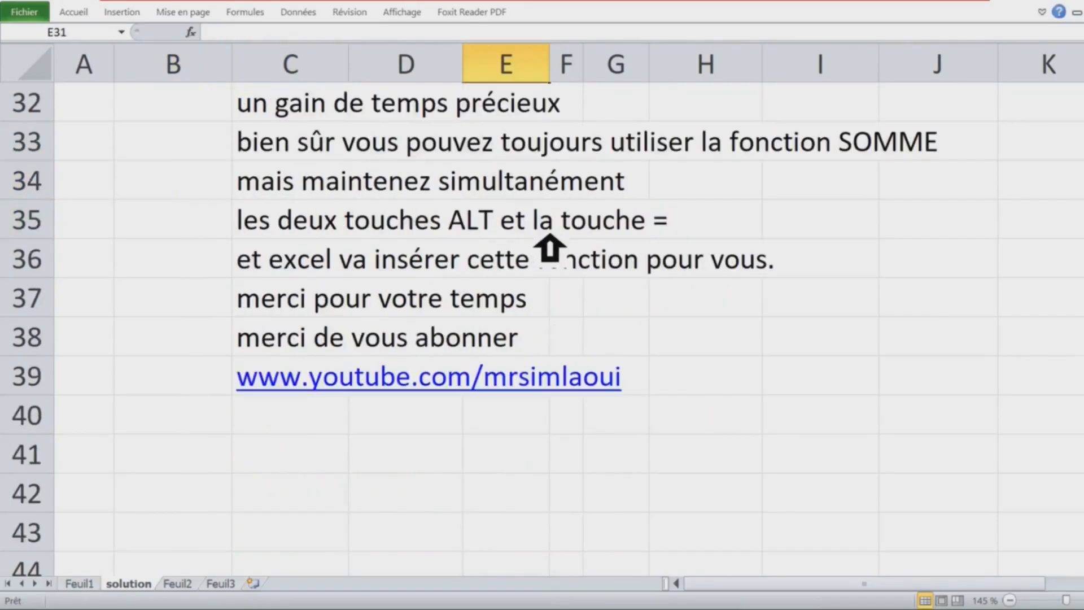
scroll(549, 247, up, 1)
click(847, 227)
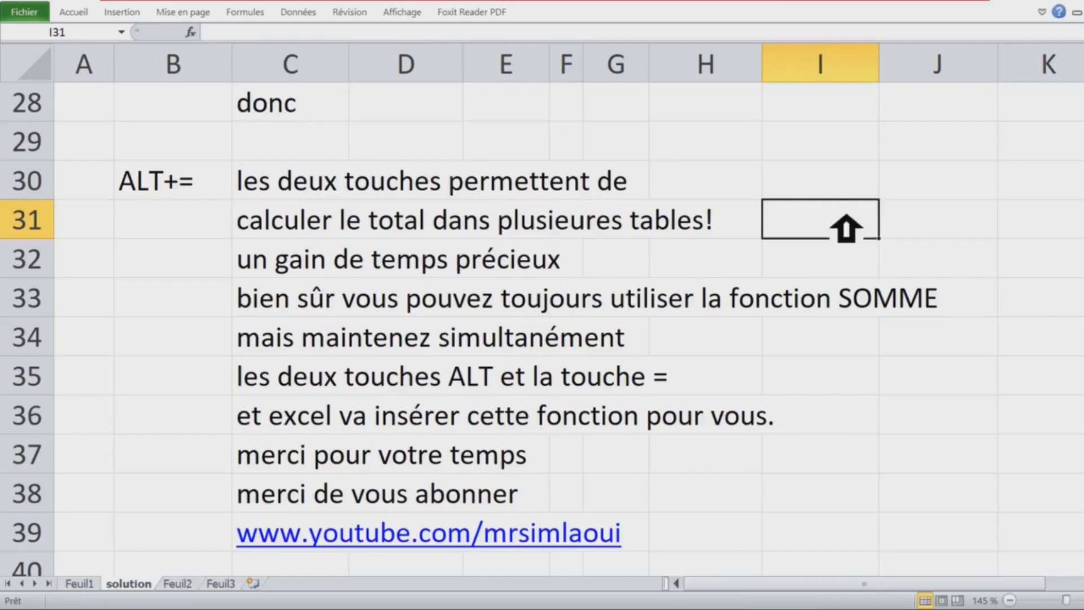
click(280, 229)
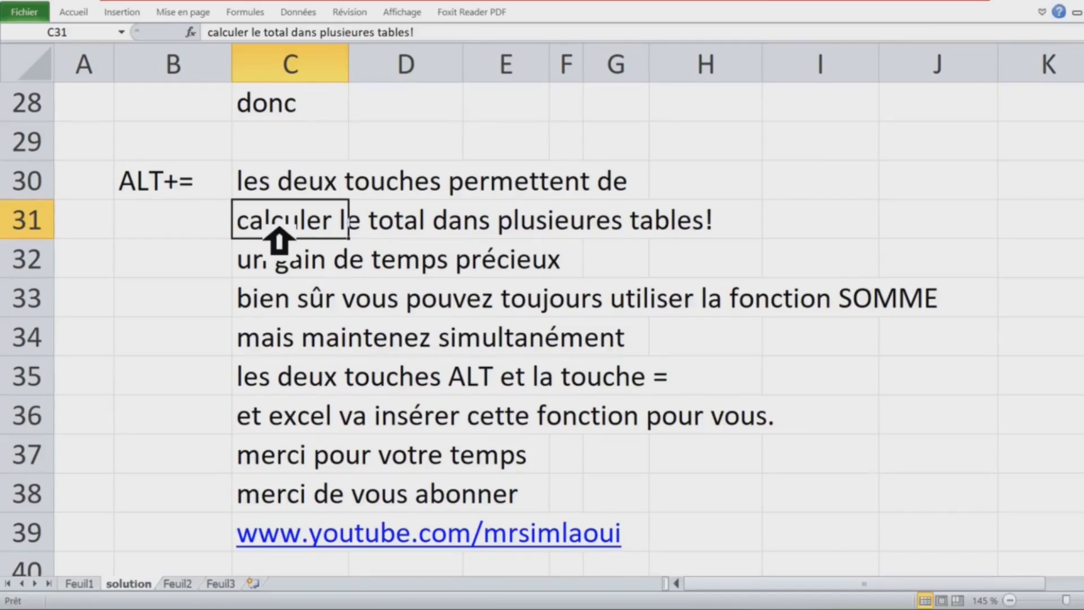
drag(273, 345, 690, 381)
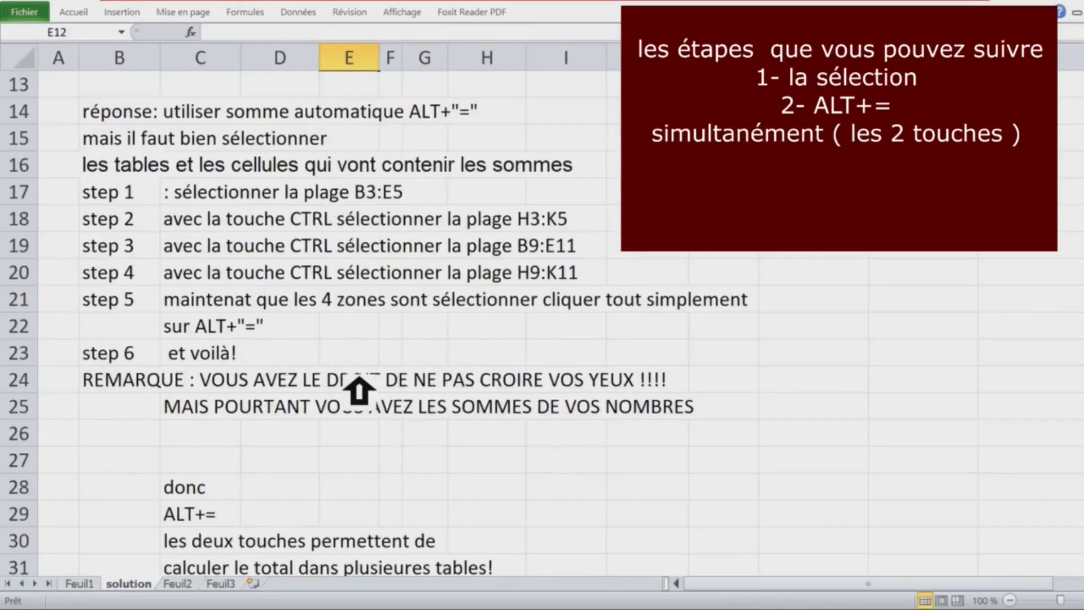